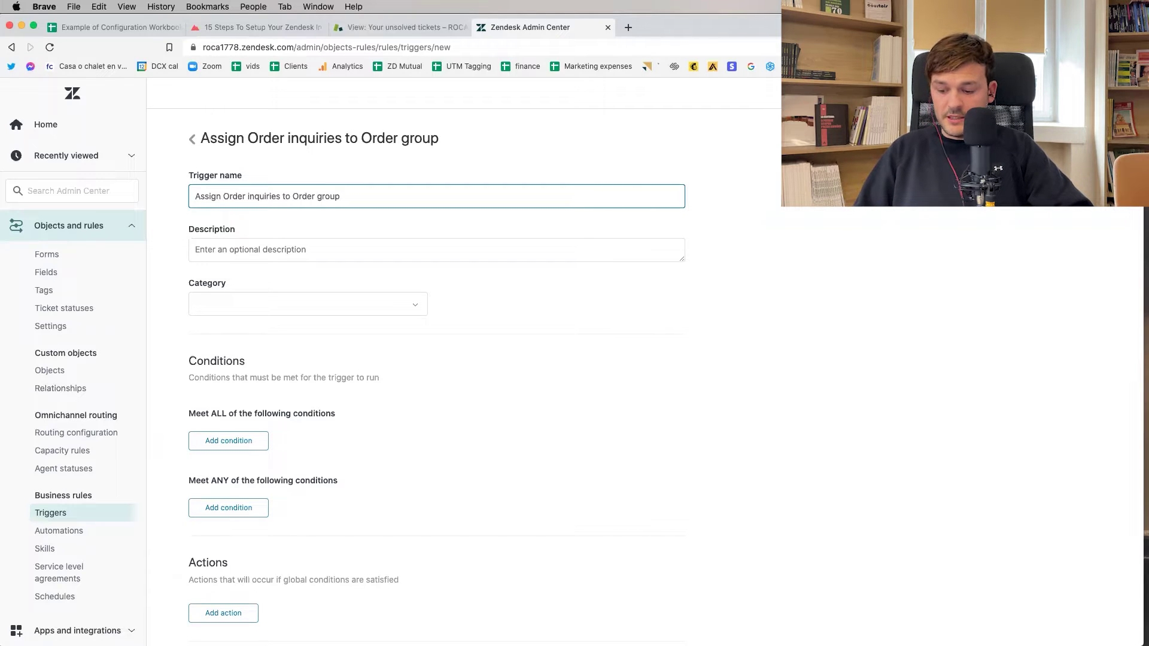
# Step: Put quotation marks around the second "Order" so the trigger name reads Assign Order inquiries to "Order" group
pyautogui.hotkey('alt', 'Left')
pyautogui.hotkey('alt', 'Left')
pyautogui.write('"')
pyautogui.hotkey('alt', 'Right')
pyautogui.write('"')
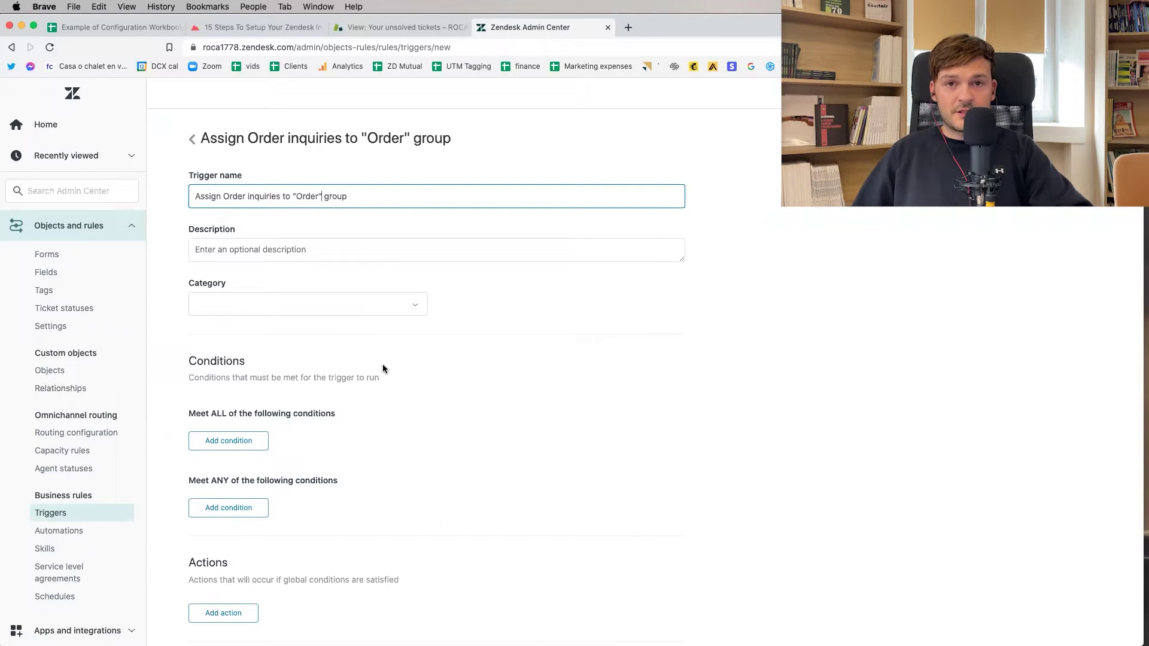
# Step: Set the trigger's category to Notifications and add the condition Ticket Is Created under Meet ALL
pyautogui.click(413, 305)
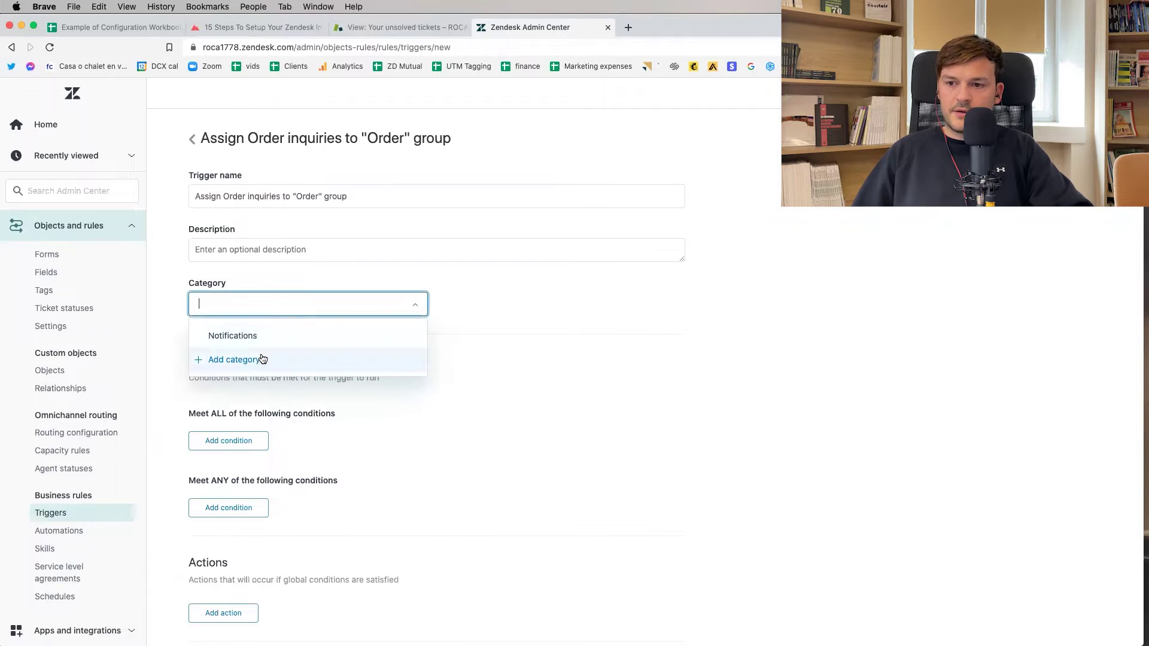
pyautogui.click(263, 345)
pyautogui.scroll(-3, 539, 332)
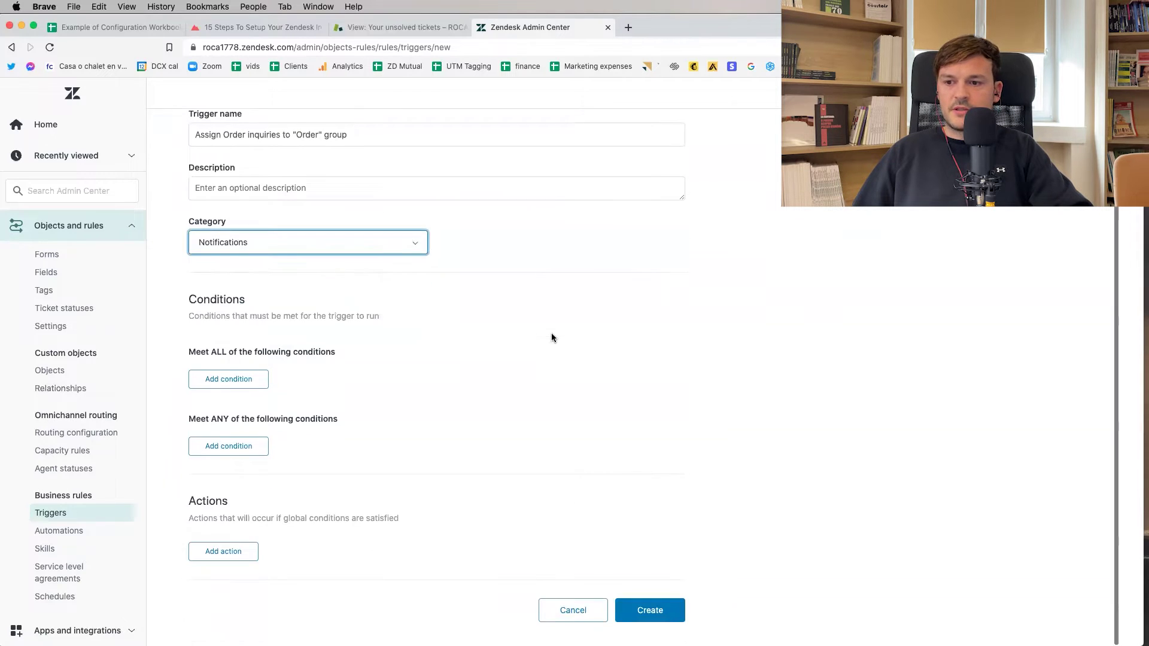
pyautogui.click(220, 377)
pyautogui.moveTo(185, 303); pyautogui.dragTo(337, 303)
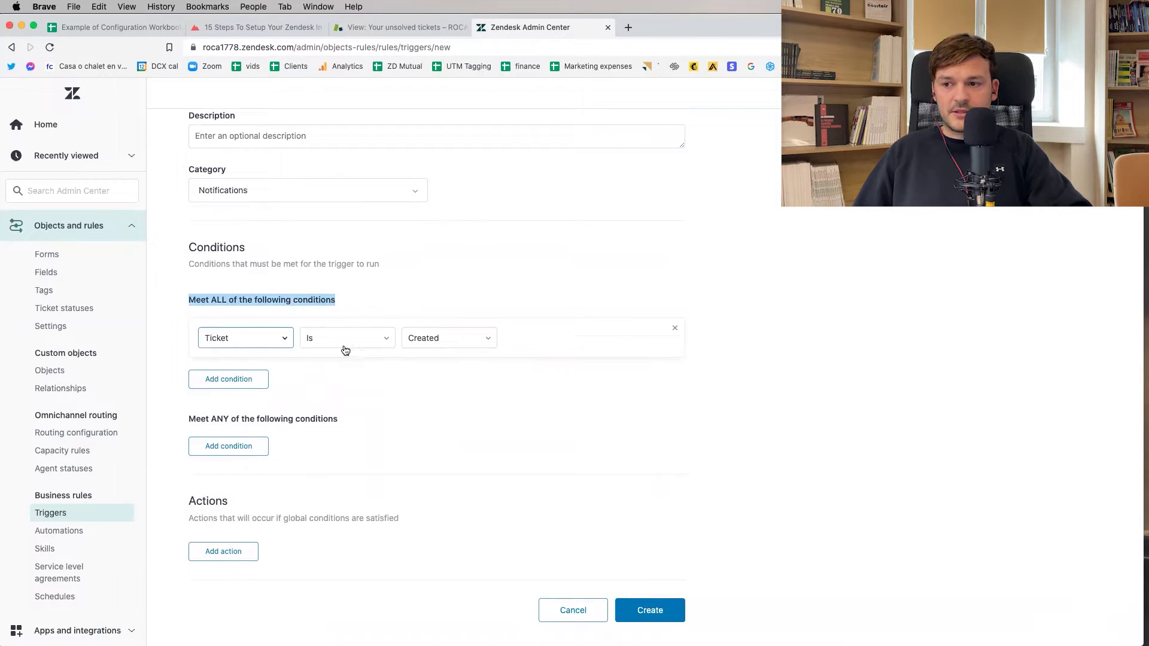
# Step: Add a Meet ANY condition: Subject text, Contains at least one of the following words, "order inquiry"
pyautogui.click(227, 445)
pyautogui.write('sub')
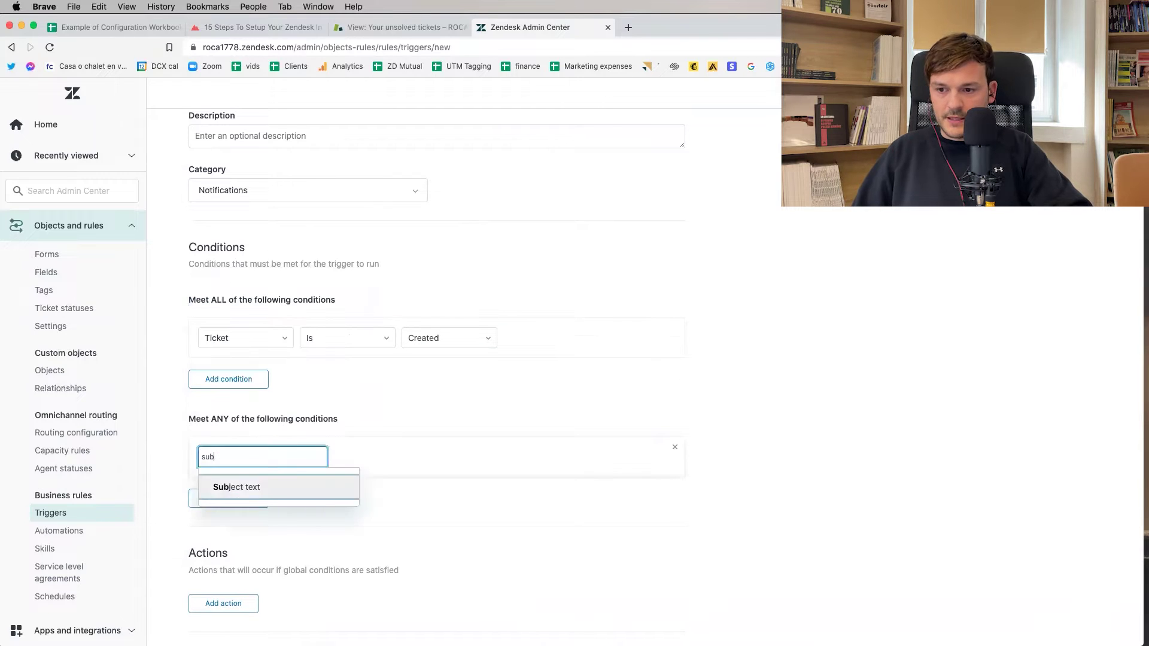
pyautogui.click(243, 485)
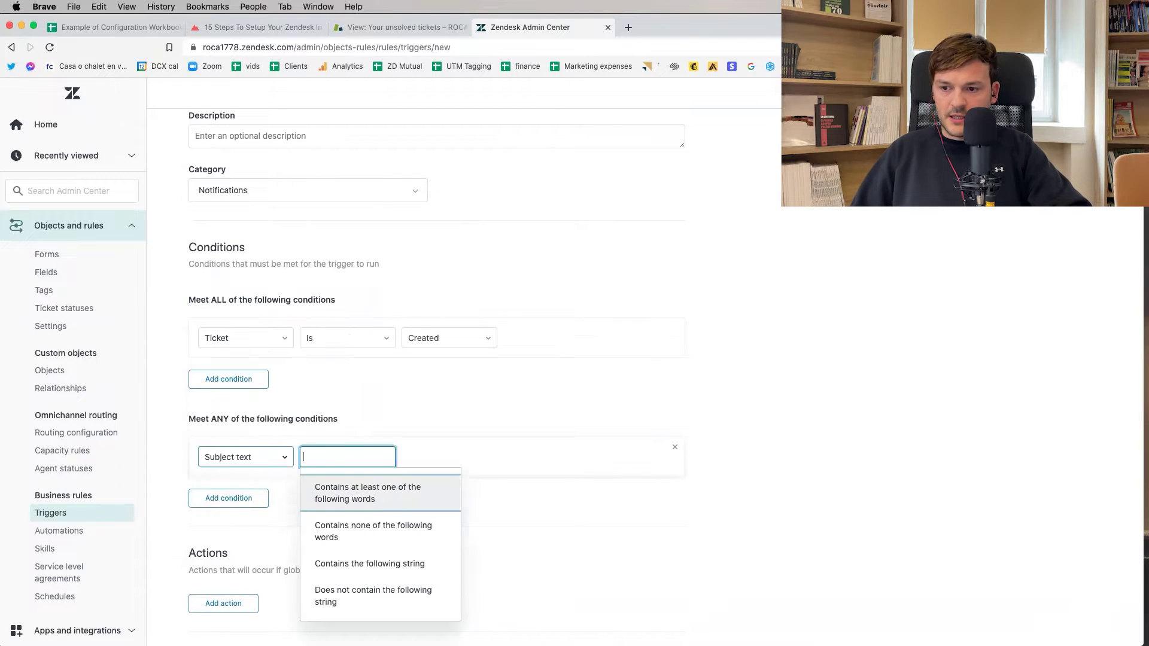
pyautogui.click(383, 503)
pyautogui.write('order')
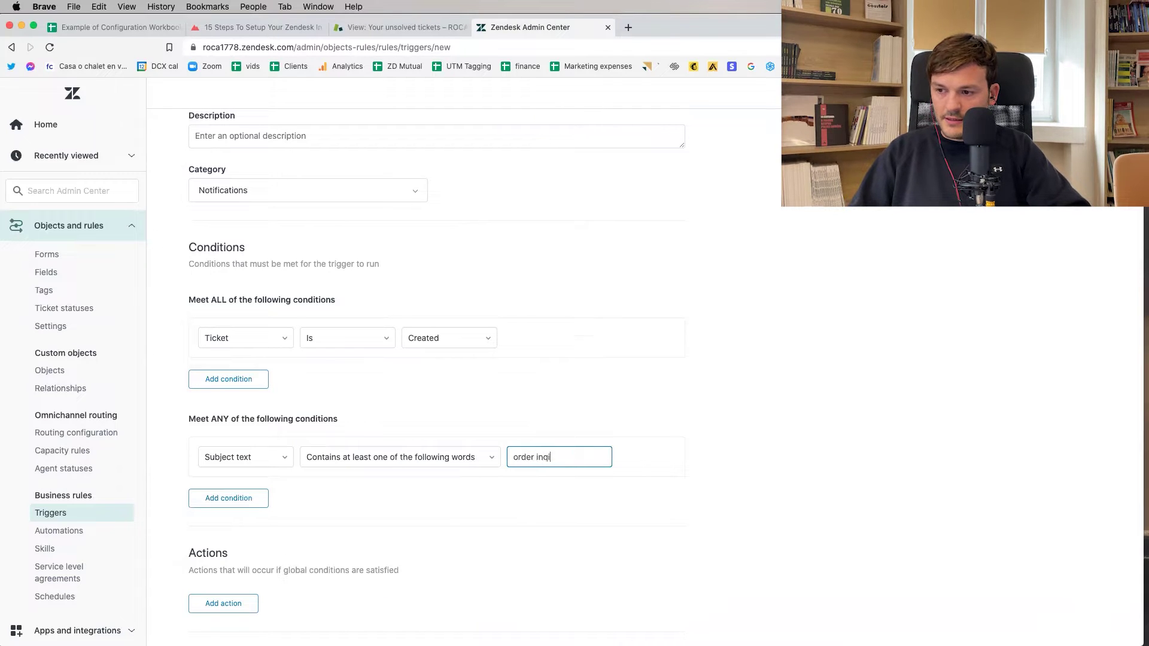
pyautogui.write(' inquiry')
# Step: Add a Meet ANY condition: Comment text, Contains at least one of the following words, "order inquiry"
pyautogui.click(228, 498)
pyautogui.write('comm')
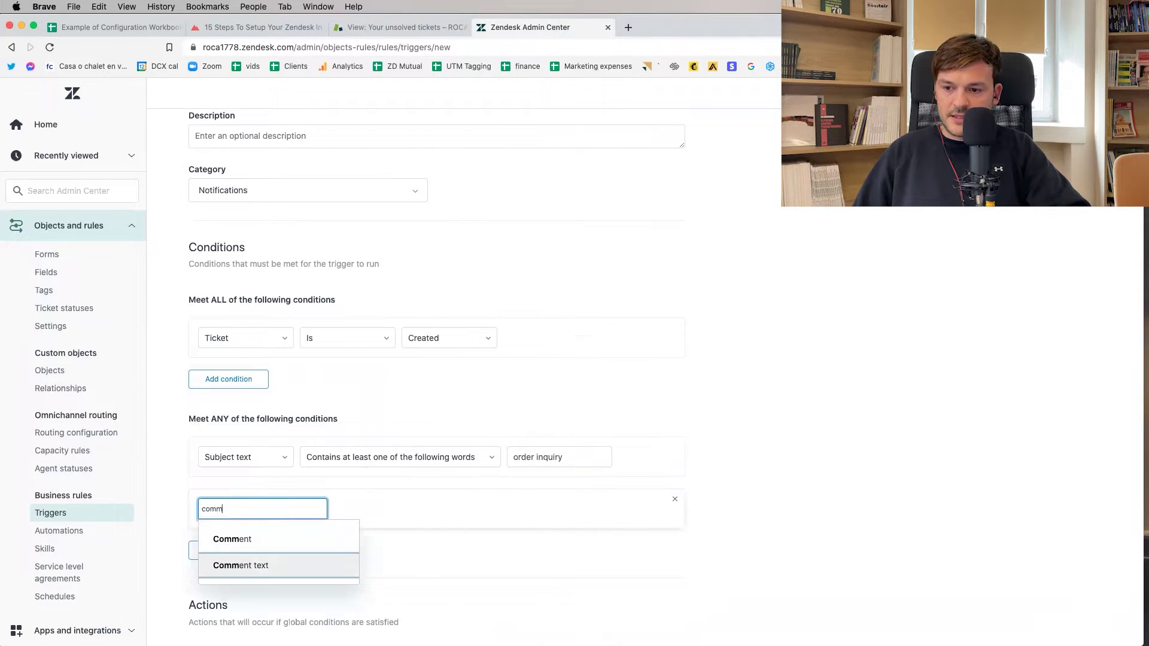
pyautogui.click(231, 562)
pyautogui.click(372, 375)
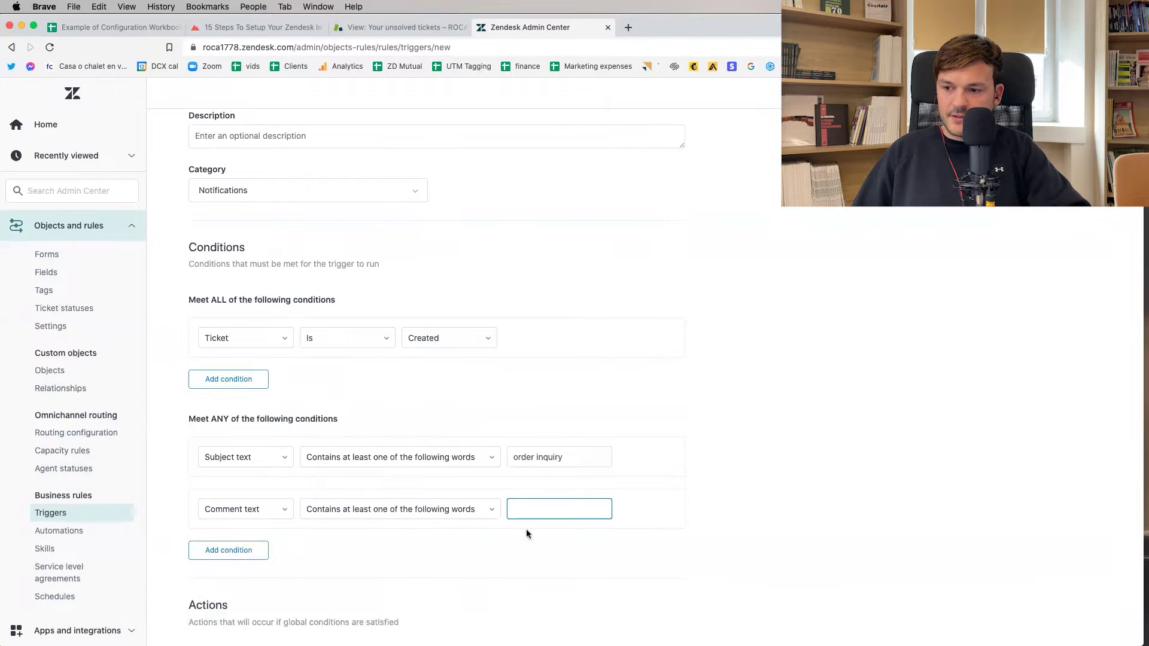
pyautogui.write('order inquirt')
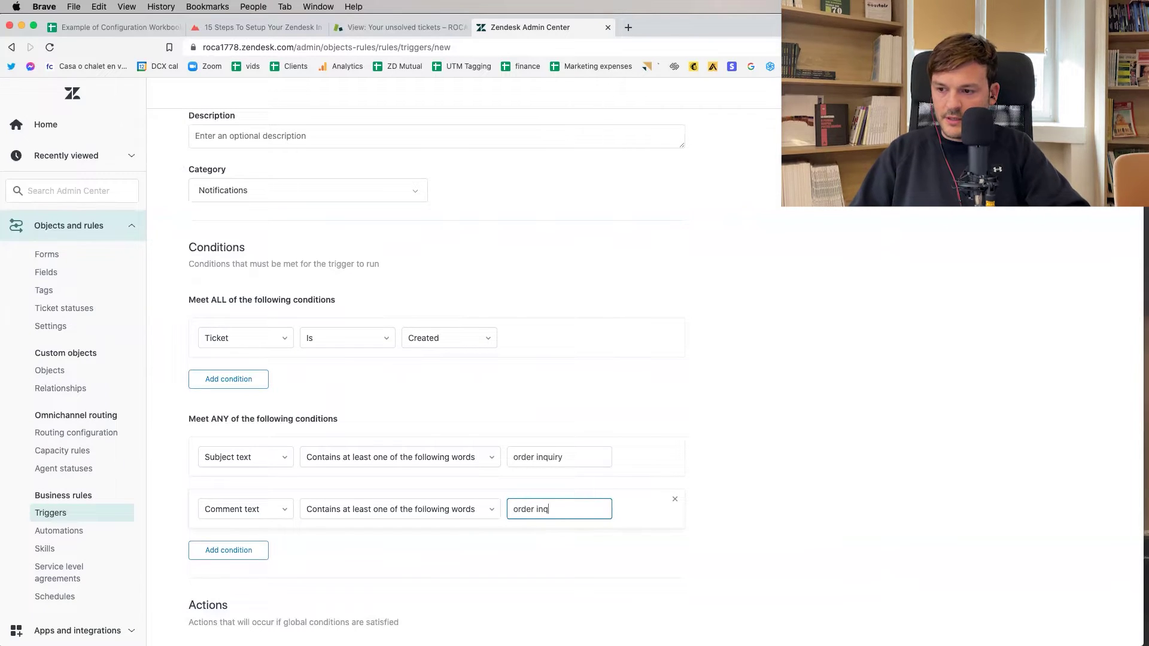
pyautogui.press('BackSpace')
pyautogui.write('y')
pyautogui.click(756, 490)
# Step: Add a Meet ANY condition: Subject text, Contains the following string, "order inquiry"
pyautogui.scroll(-2, 756, 490)
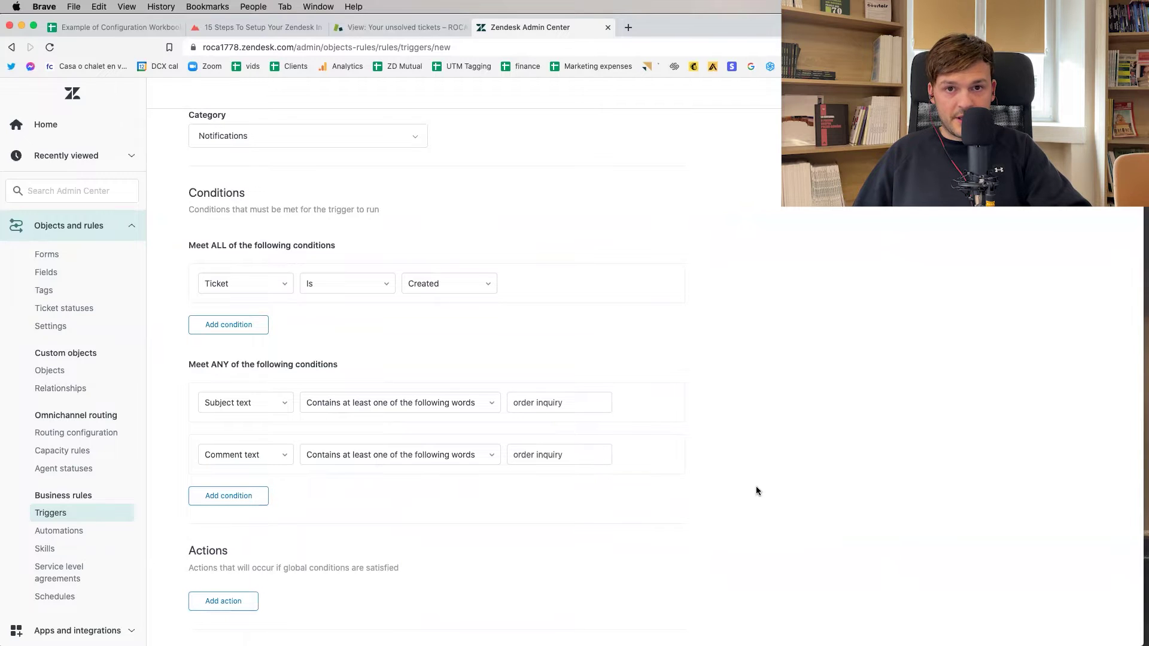
pyautogui.click(229, 496)
pyautogui.write('sub')
pyautogui.press('Return')
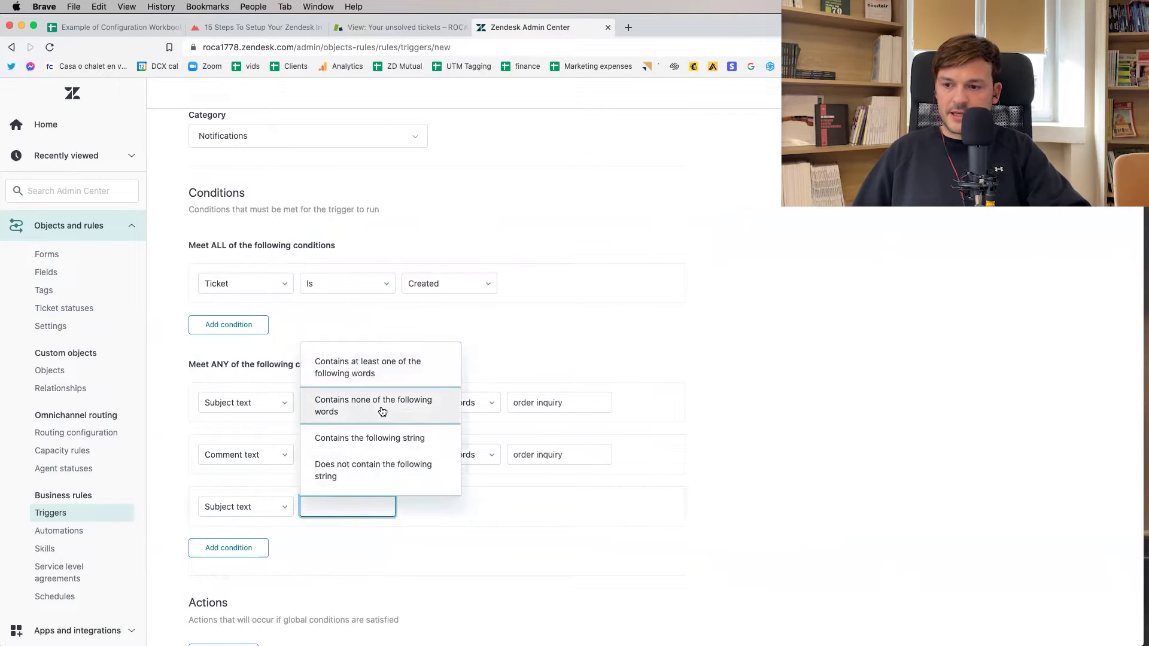
pyautogui.click(382, 449)
pyautogui.write('order inquiry')
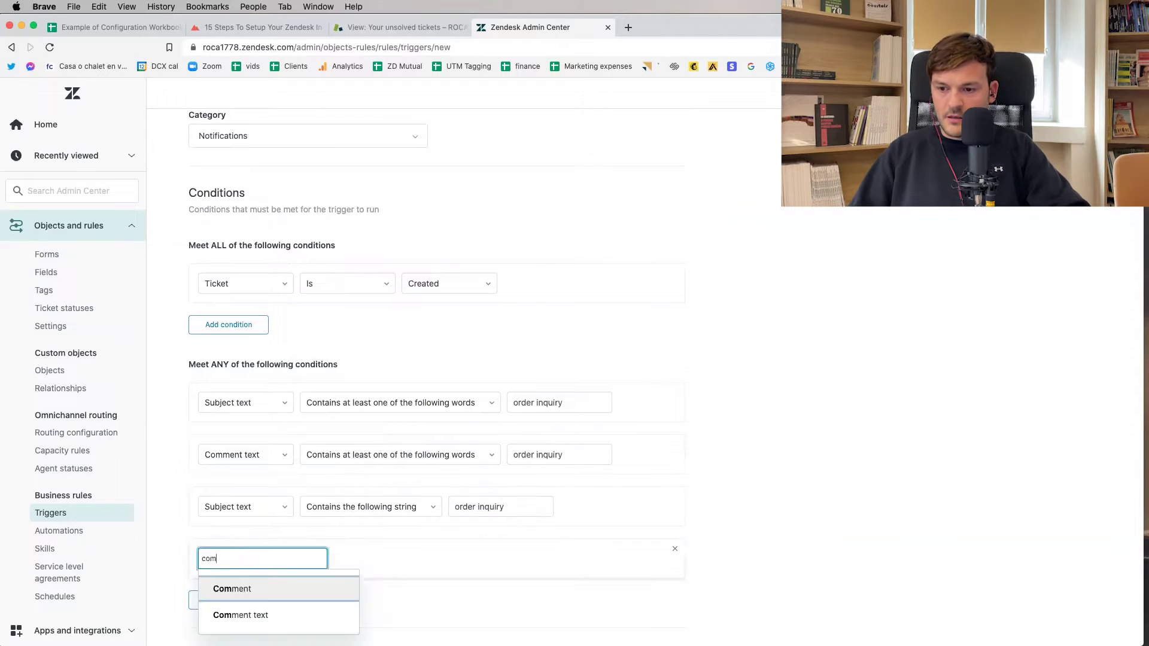
# Step: Add a Meet ANY condition: Comment text, Contains the following string, "order inquiry"
pyautogui.click(240, 616)
pyautogui.click(372, 487)
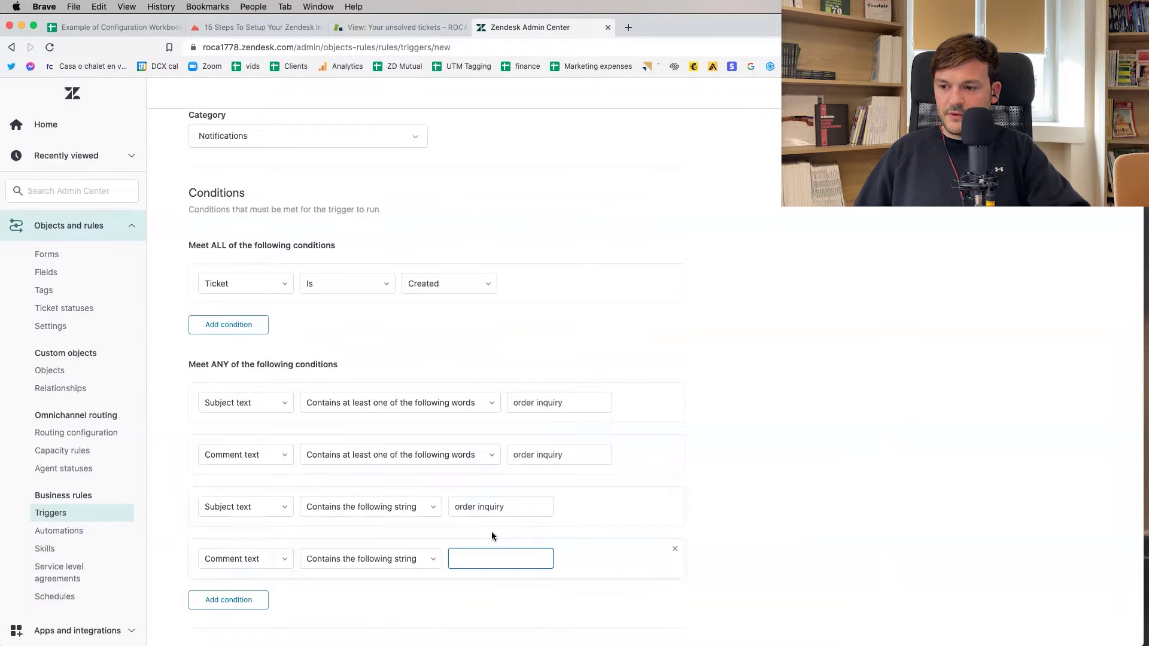
pyautogui.write('order')
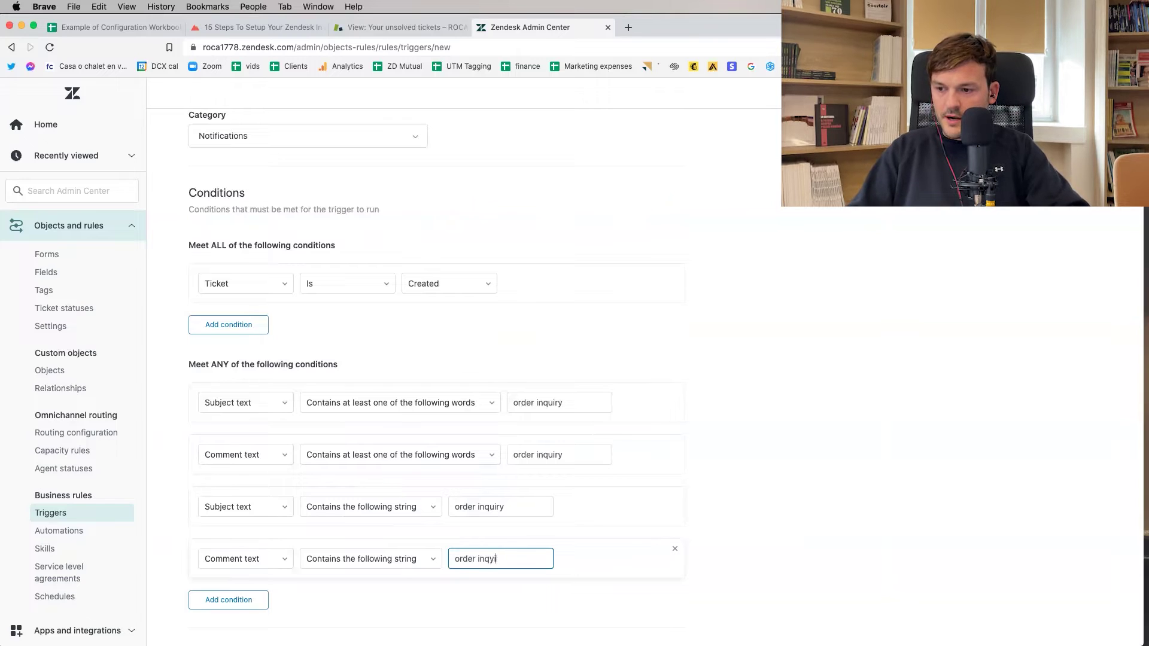
pyautogui.write('inqyi')
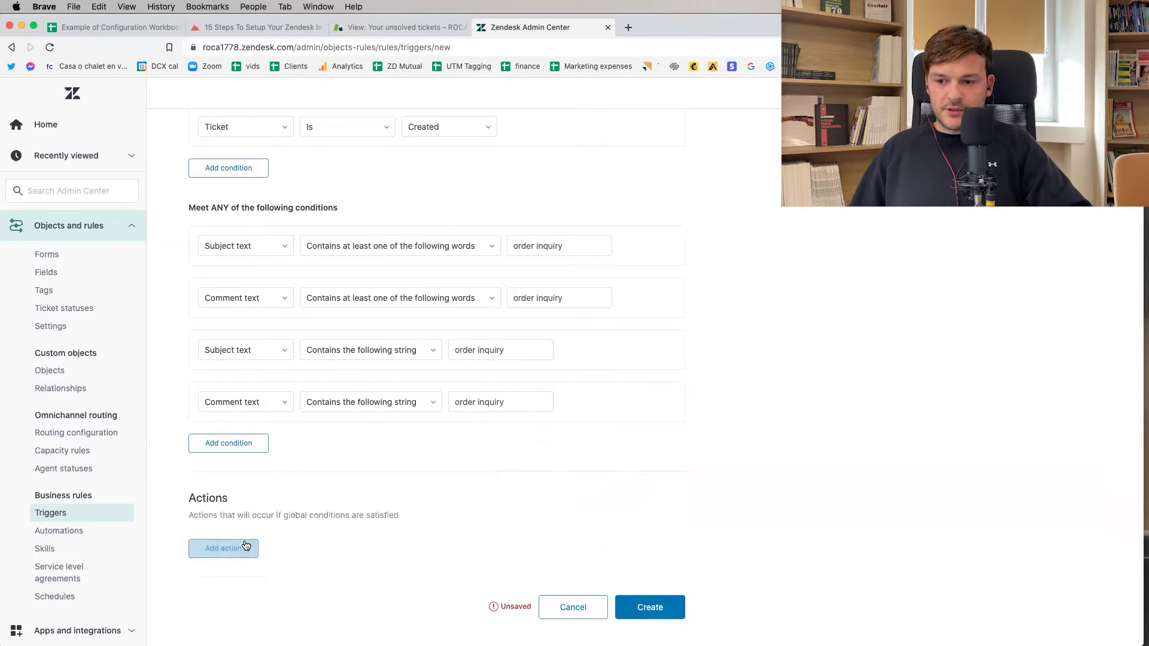
# Step: Add a trigger action that assigns the ticket's Group to Order inquiries
pyautogui.click(246, 546)
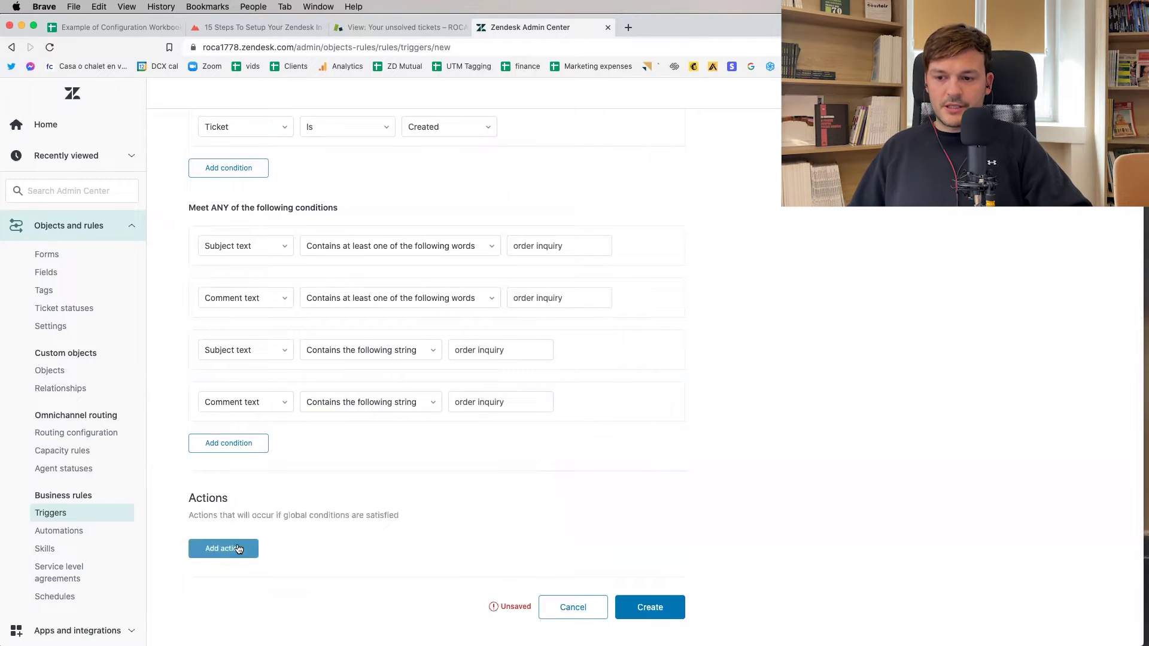
pyautogui.write('group')
pyautogui.press('Return')
pyautogui.click(451, 477)
# Step: Add a second trigger action that sets the ticket's Priority to High
pyautogui.click(227, 608)
pyautogui.write('proi')
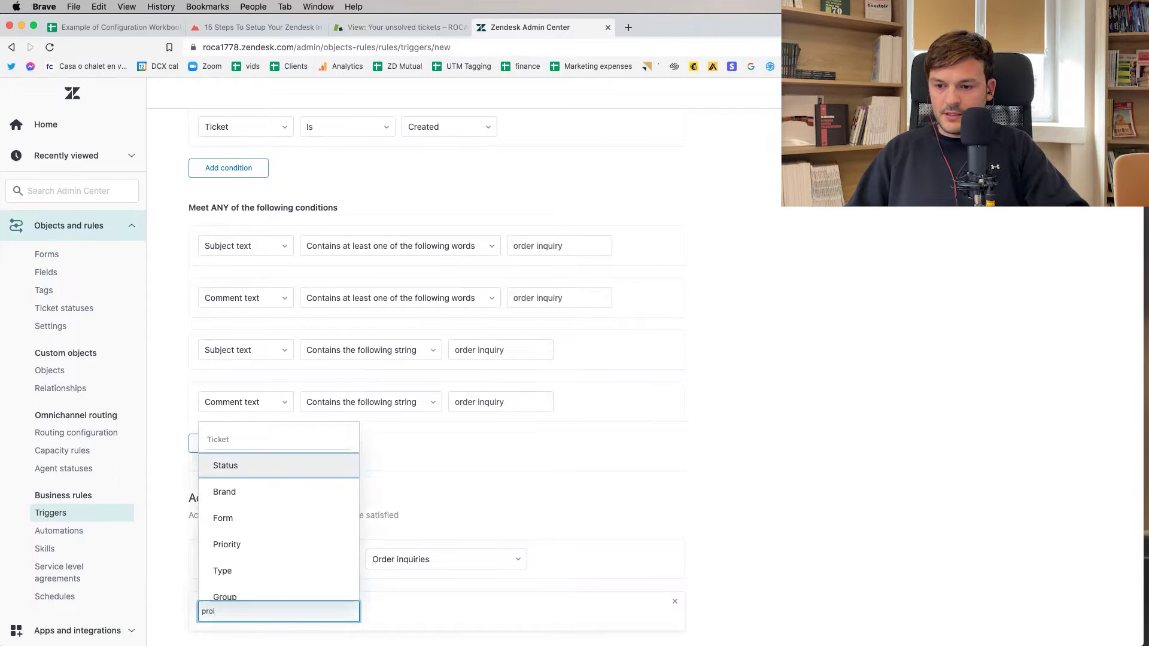
pyautogui.press('Return')
pyautogui.click(458, 548)
# Step: Add a third trigger action that sets Type of request to Order
pyautogui.scroll(-2, 267, 623)
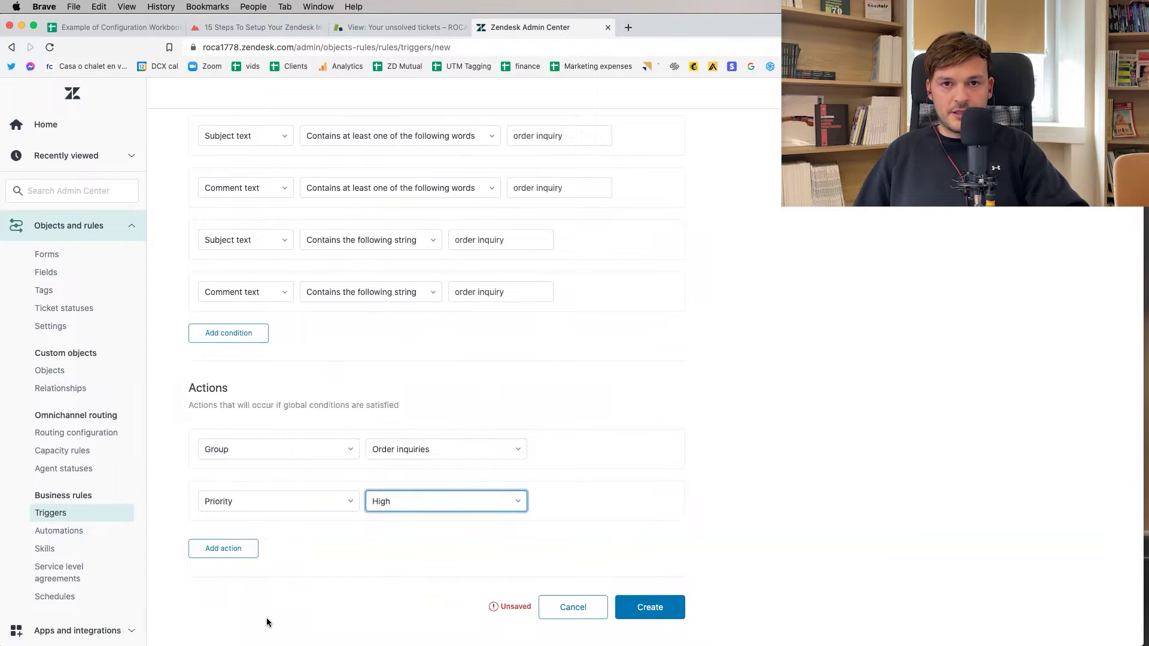
pyautogui.click(229, 553)
pyautogui.write('type')
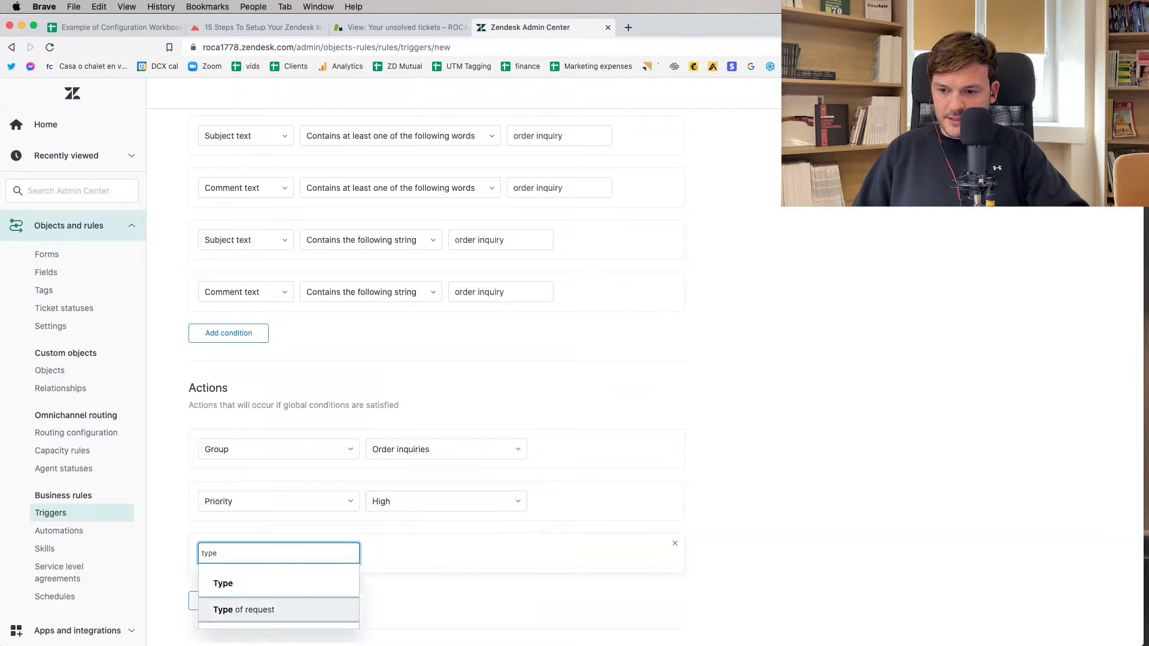
pyautogui.press('Return')
pyautogui.click(432, 417)
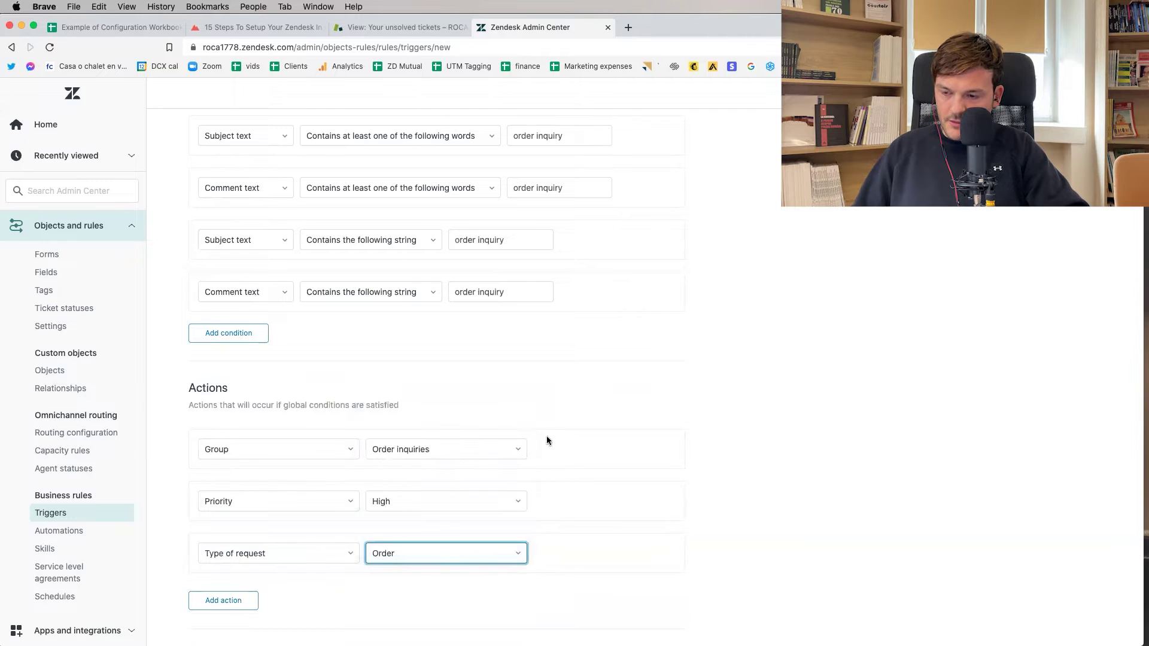
# Step: Review the trigger's conditions and actions, and create the trigger
pyautogui.scroll(7, 790, 464)
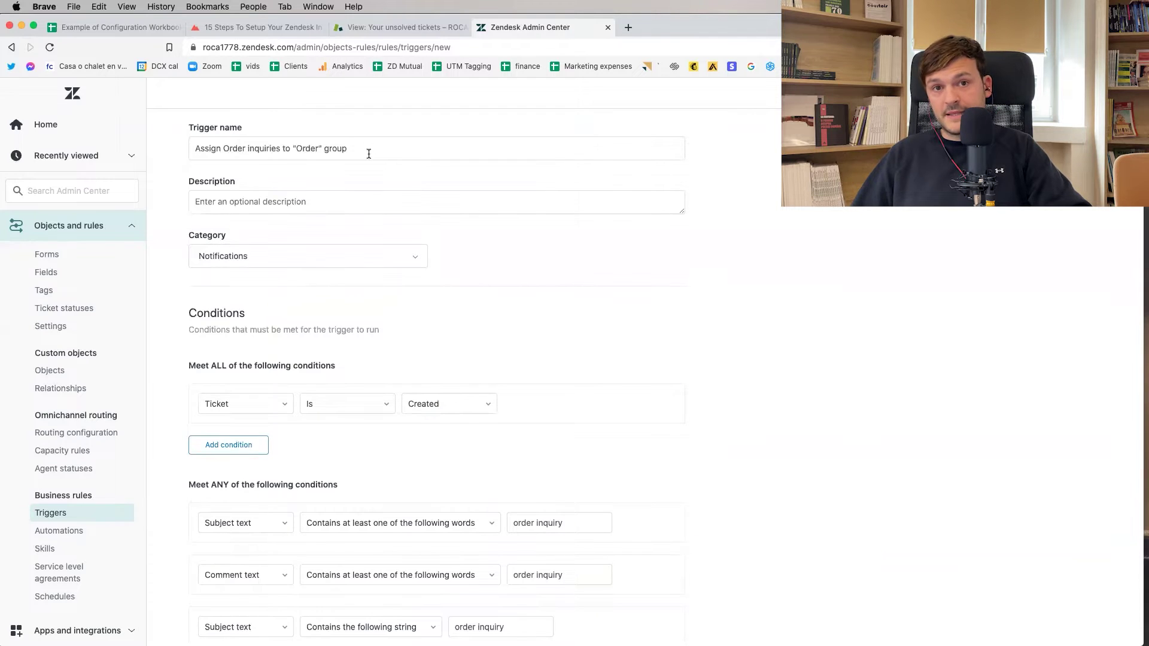
pyautogui.scroll(-3, 239, 182)
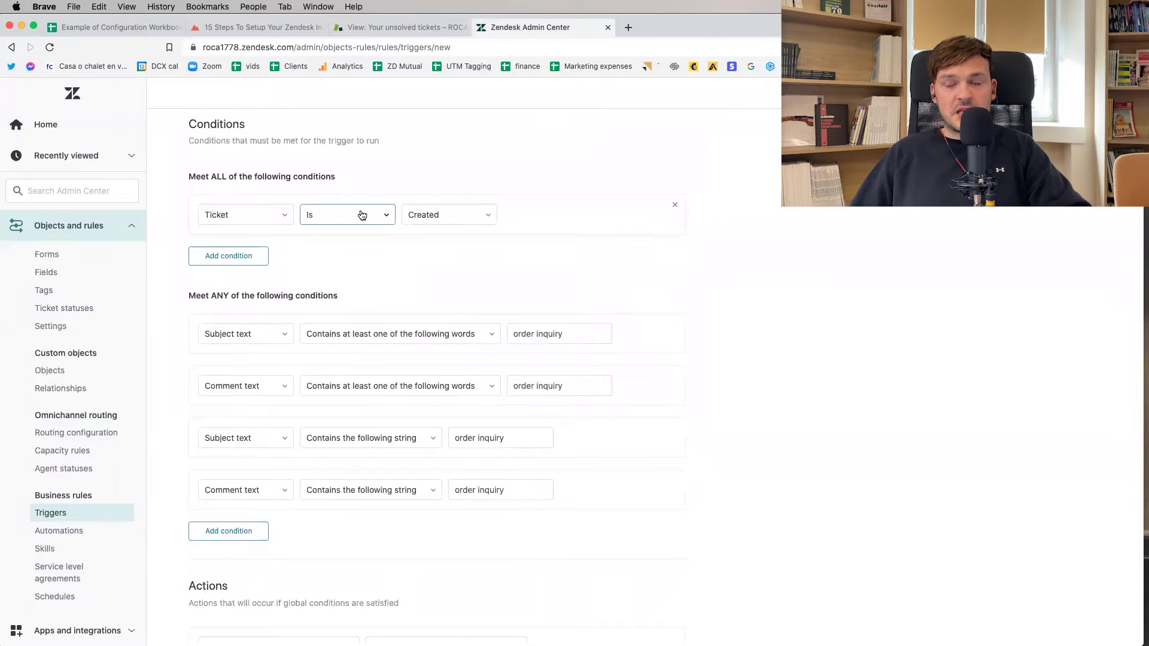
pyautogui.scroll(-2, 238, 260)
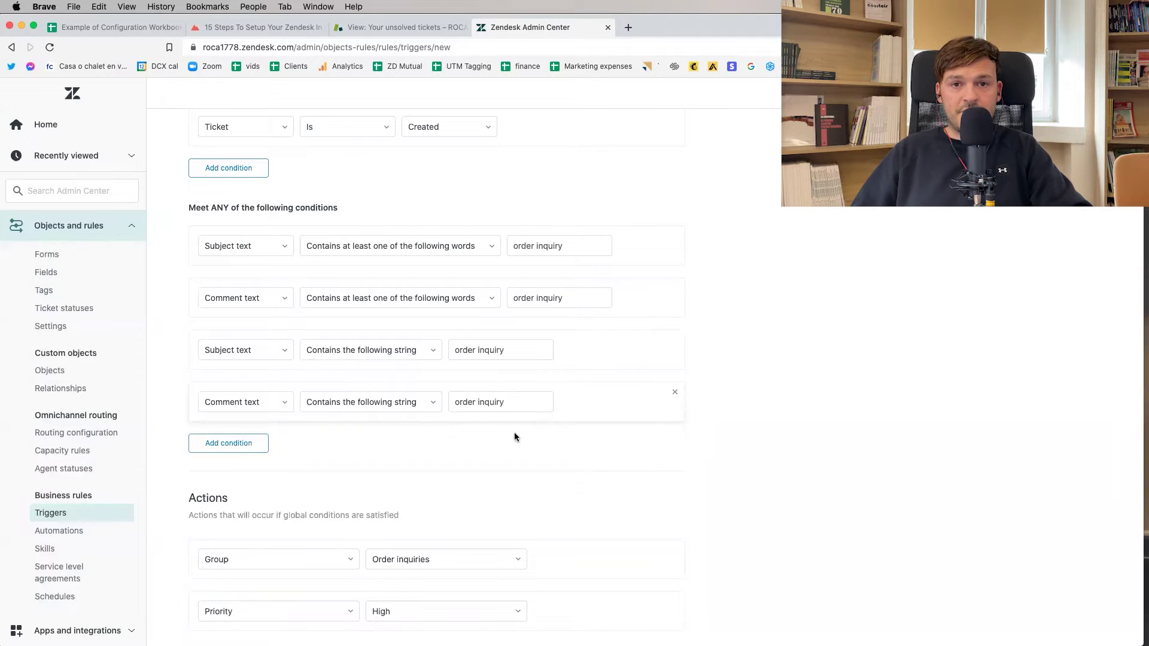
pyautogui.scroll(-5, 513, 437)
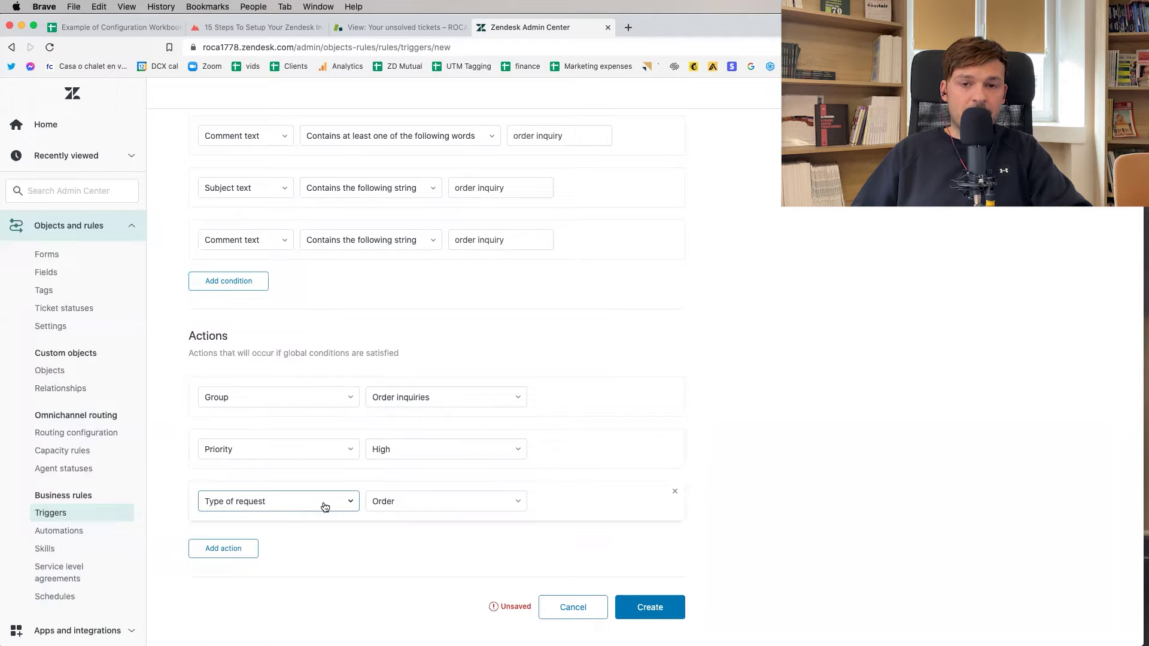
pyautogui.click(638, 606)
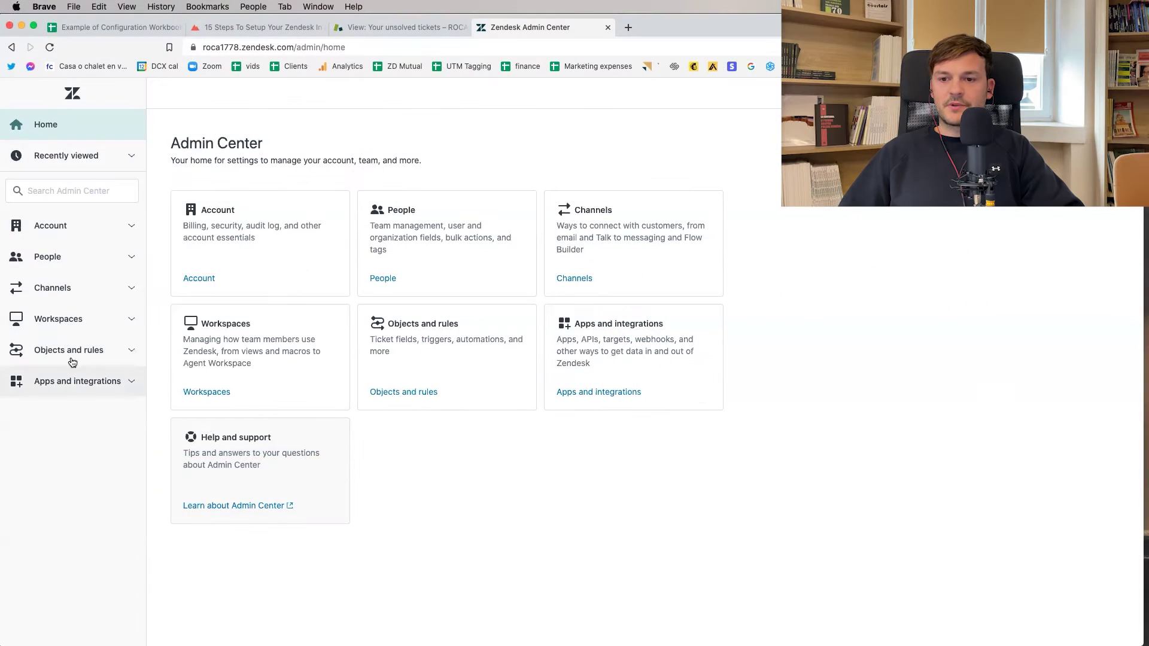
# Step: Add a new schedule in the business rules and set its time zone to (GMT+01:00) Berlin
pyautogui.click(72, 350)
pyautogui.scroll(-4, 87, 531)
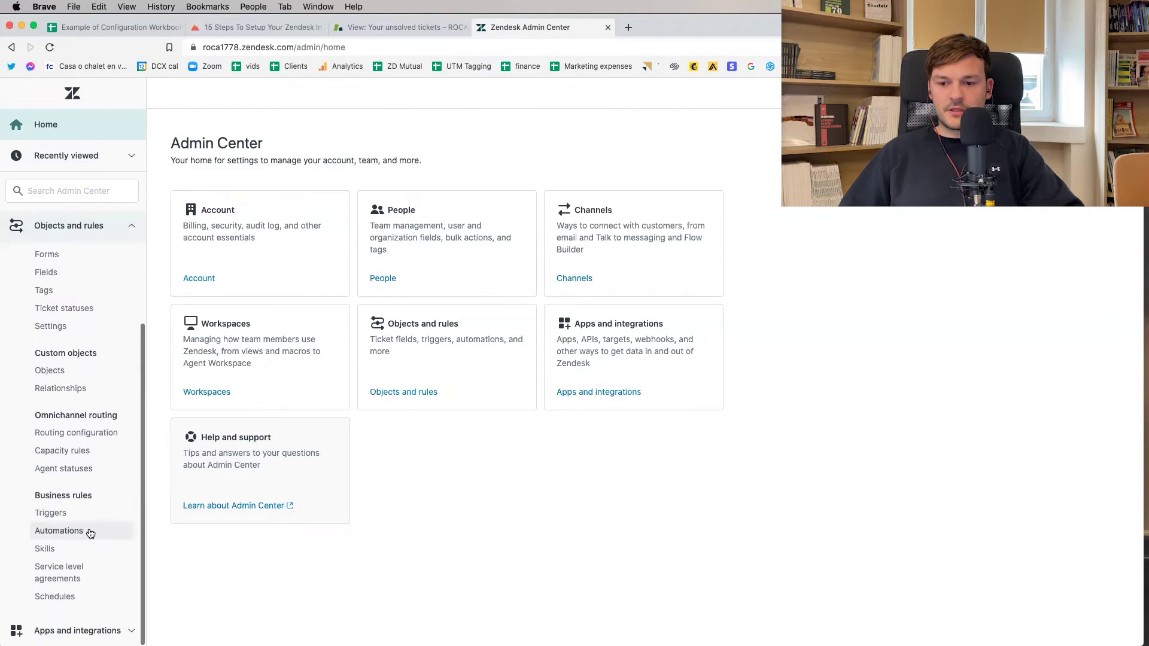
pyautogui.click(60, 595)
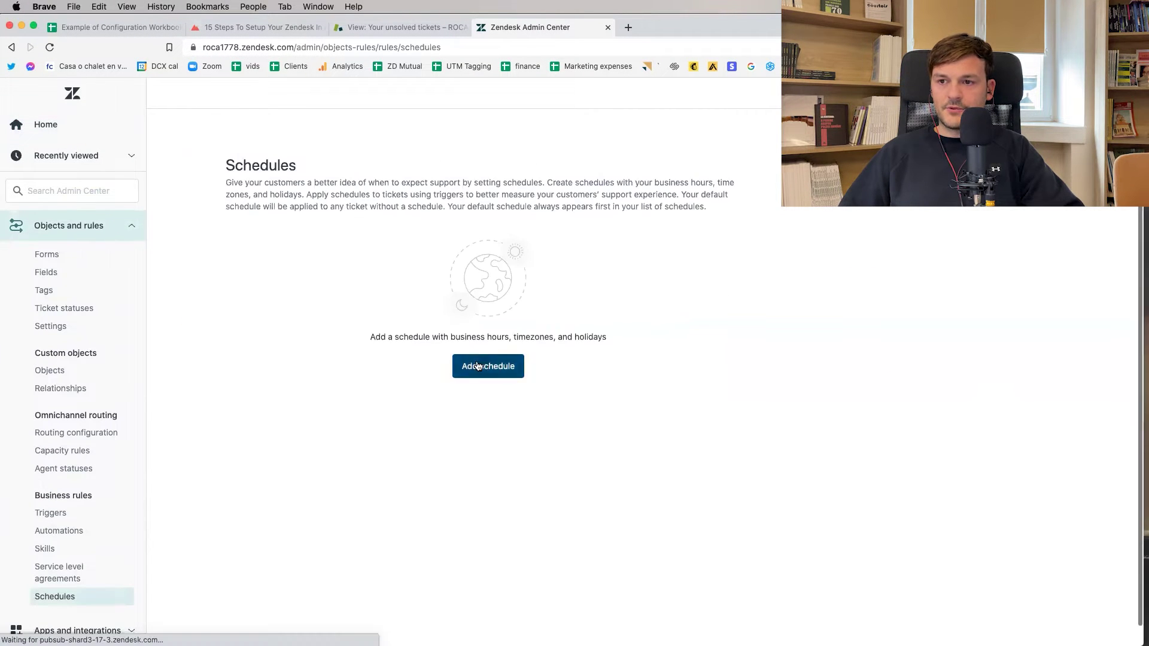
pyautogui.click(479, 365)
pyautogui.click(310, 267)
pyautogui.write('berl')
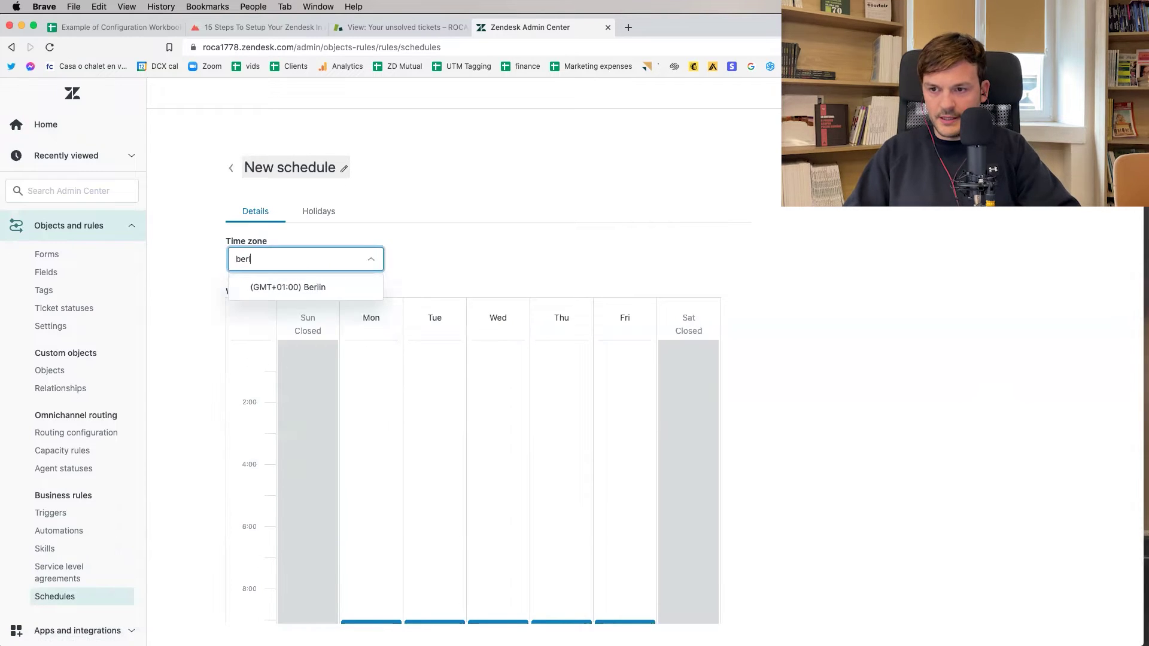
pyautogui.click(354, 279)
# Step: Rename the new schedule as "Central Europe Timezone" and check its weekly business hours
pyautogui.click(329, 171)
pyautogui.tripleClick(357, 167)
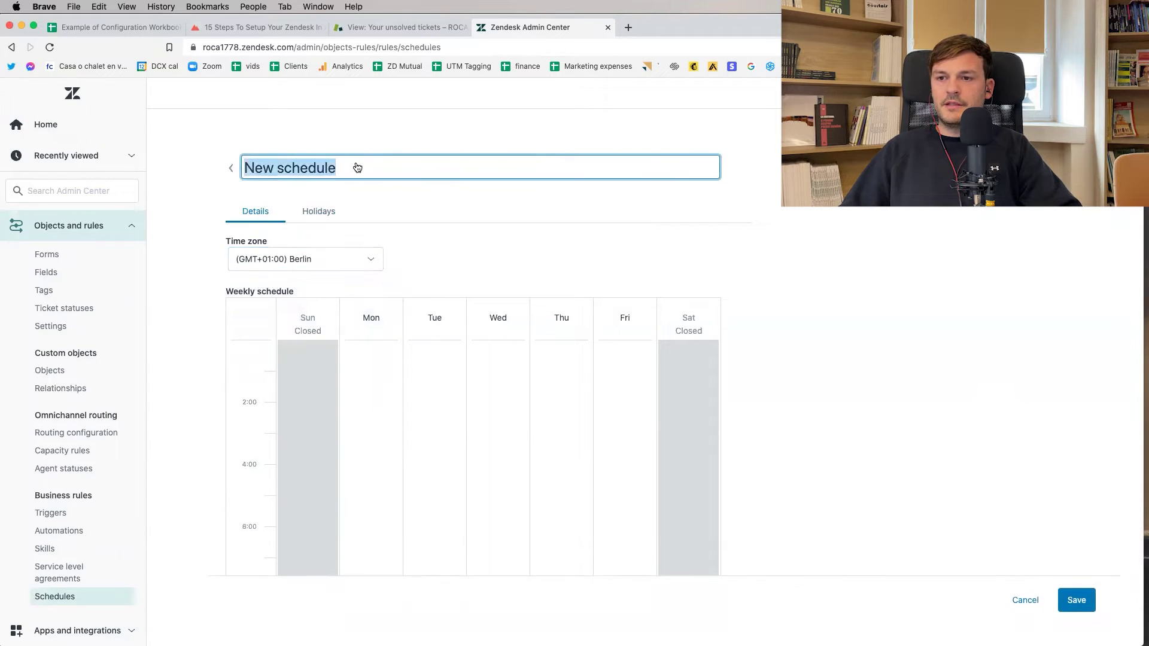
pyautogui.write('Central Europe Time')
pyautogui.scroll(-3, 393, 479)
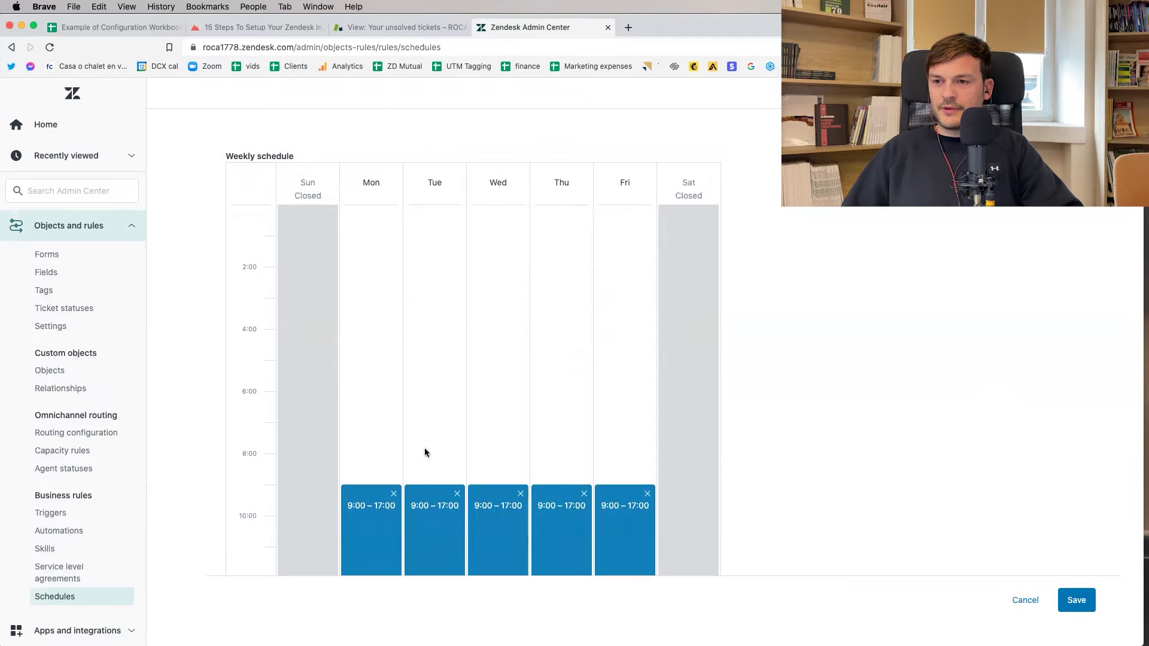
pyautogui.scroll(-2, 374, 515)
pyautogui.scroll(5, 376, 503)
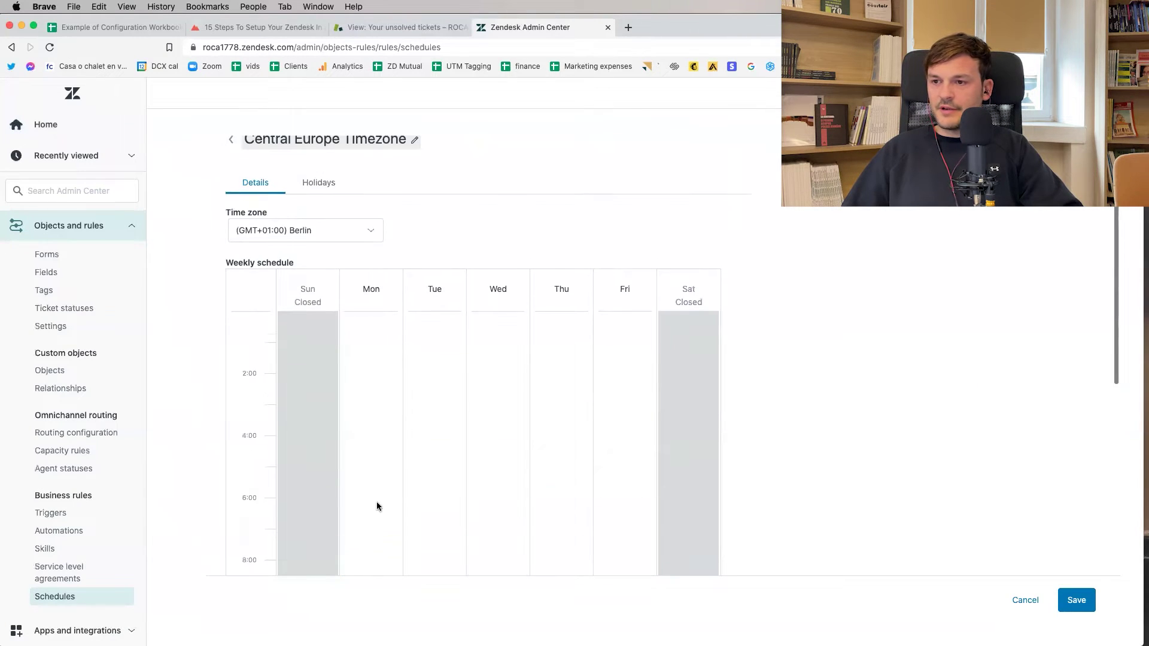
# Step: Add a holiday named "Christomas time" to the schedule, starting 12/23/2022, and set its end date in late December
pyautogui.click(324, 191)
pyautogui.click(716, 296)
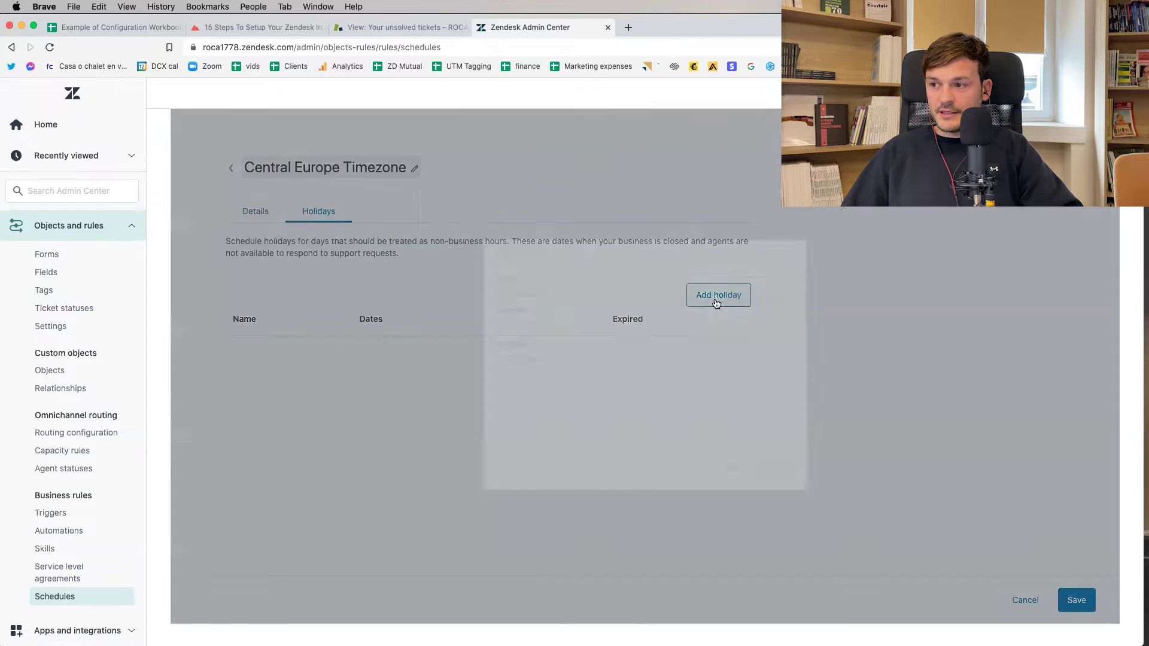
pyautogui.tripleClick(521, 264)
pyautogui.write('Christmas time')
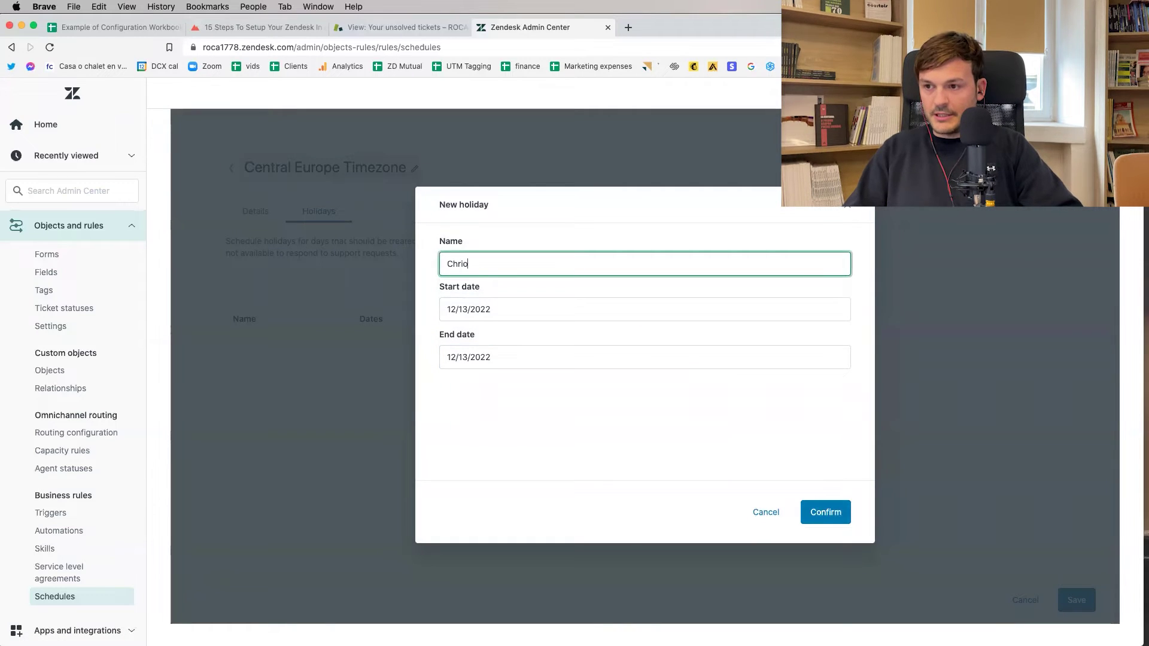
pyautogui.click(456, 317)
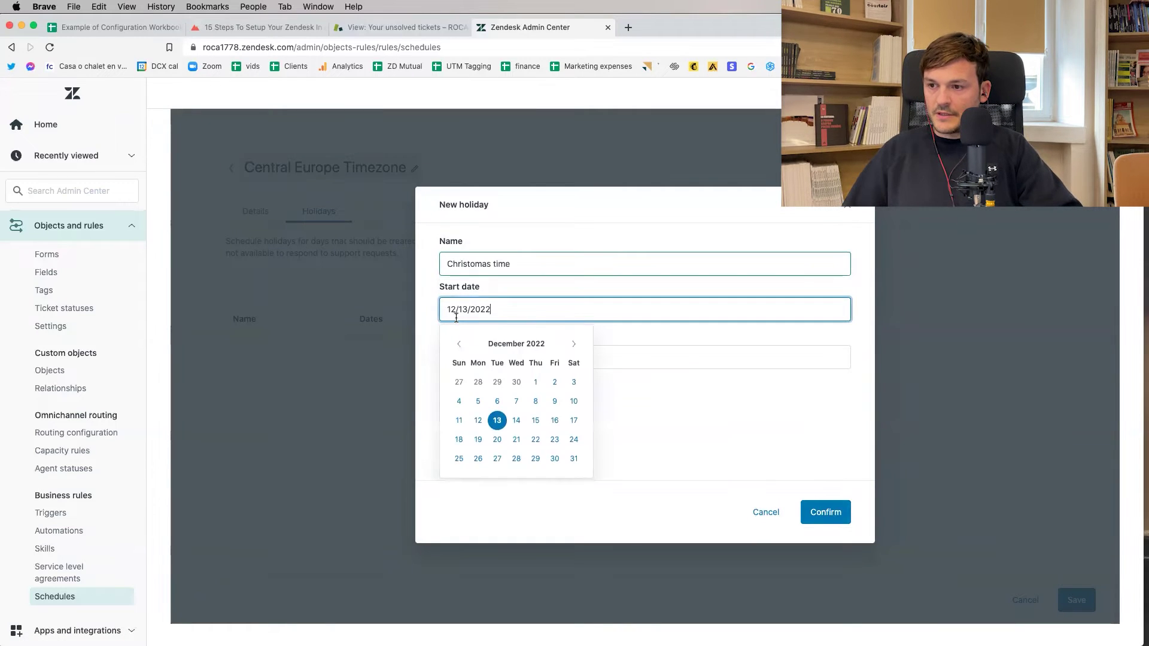
pyautogui.click(555, 440)
pyautogui.click(495, 359)
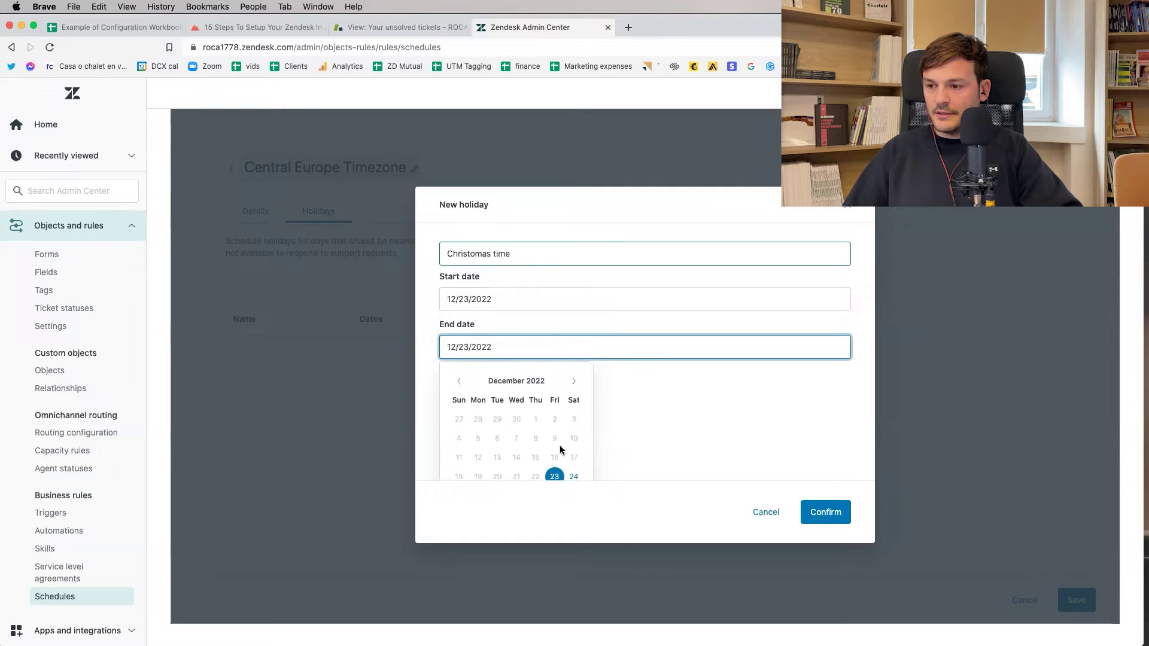
pyautogui.click(478, 461)
pyautogui.click(826, 513)
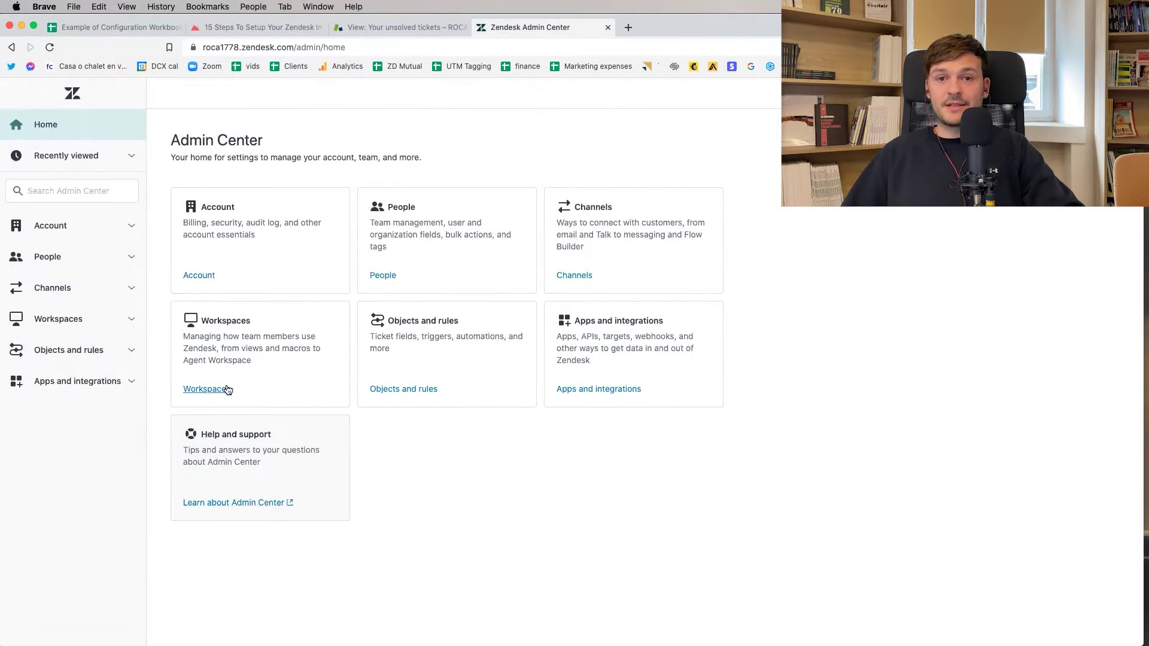
# Step: Start a new trigger in the business rules, name it "Out of Office trigger" and assign it to the Notifications category
pyautogui.click(104, 350)
pyautogui.scroll(-3, 72, 383)
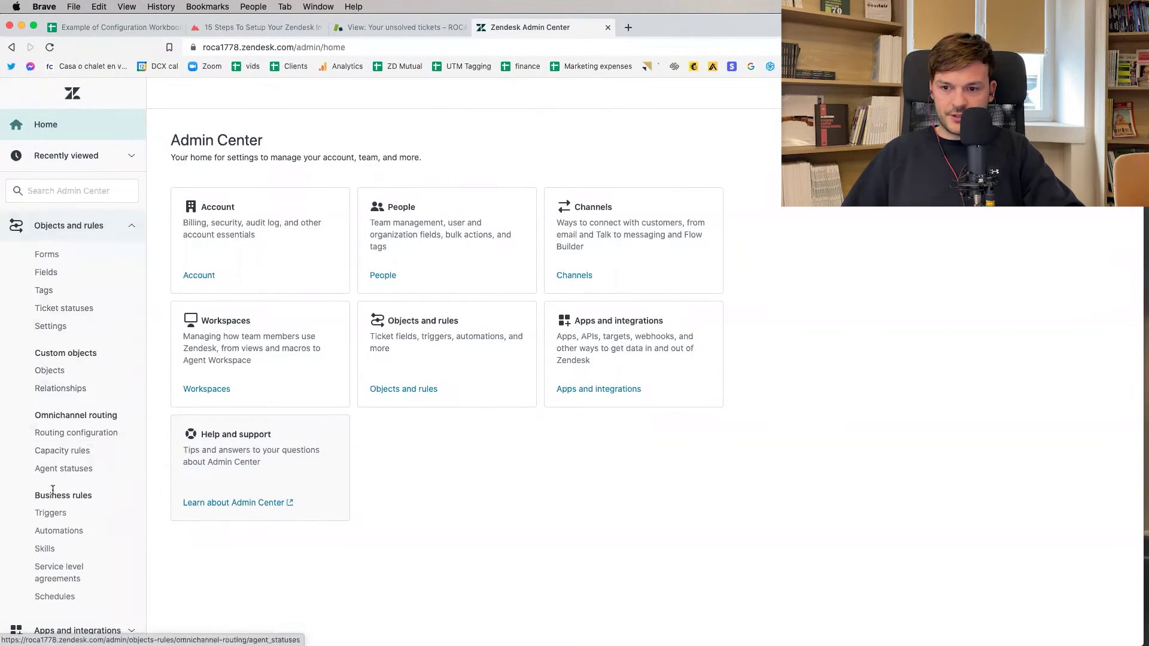
pyautogui.click(51, 512)
pyautogui.write('o')
pyautogui.write('f Office trigger')
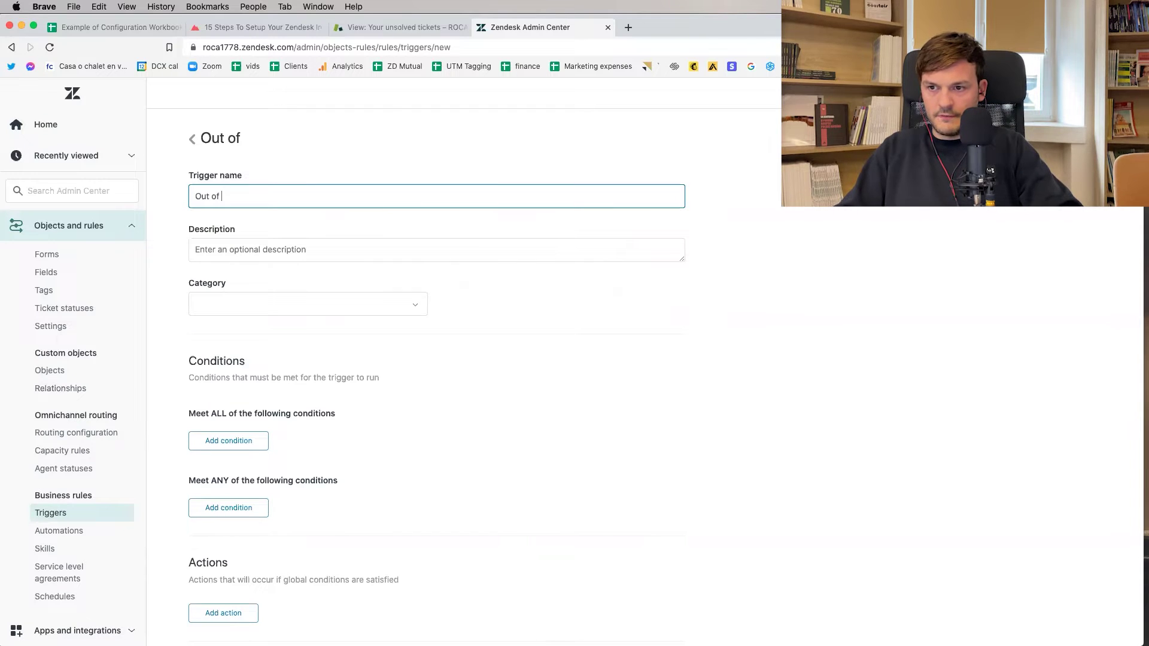
pyautogui.click(255, 304)
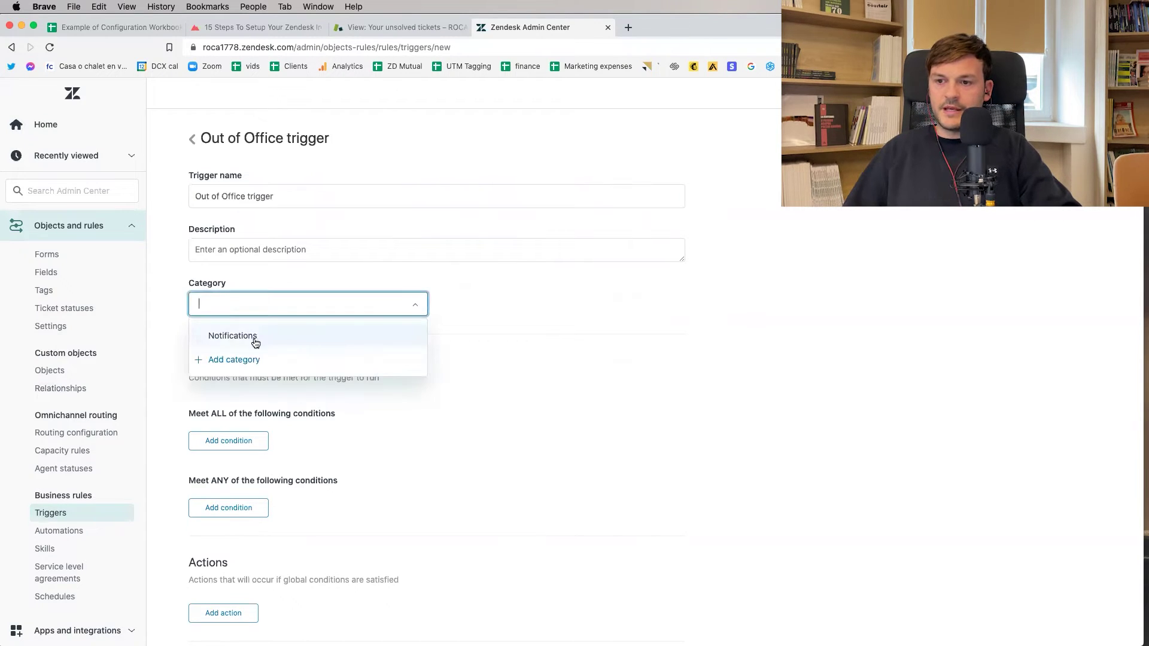
pyautogui.click(257, 341)
# Step: Add two all-match trigger conditions: Ticket Is Created, and Within business hours? Is No
pyautogui.scroll(-2, 216, 371)
pyautogui.click(234, 387)
pyautogui.write('ticket')
pyautogui.press('Return')
pyautogui.press('Return')
pyautogui.click(229, 430)
pyautogui.write('wi')
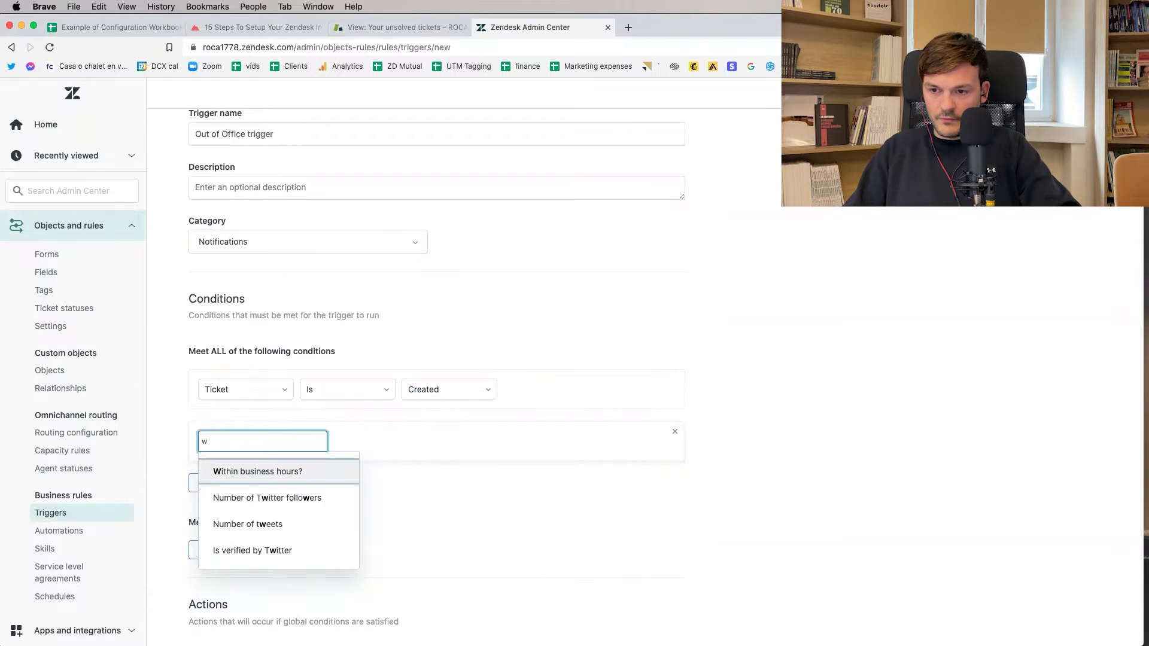
pyautogui.press('Return')
pyautogui.click(457, 500)
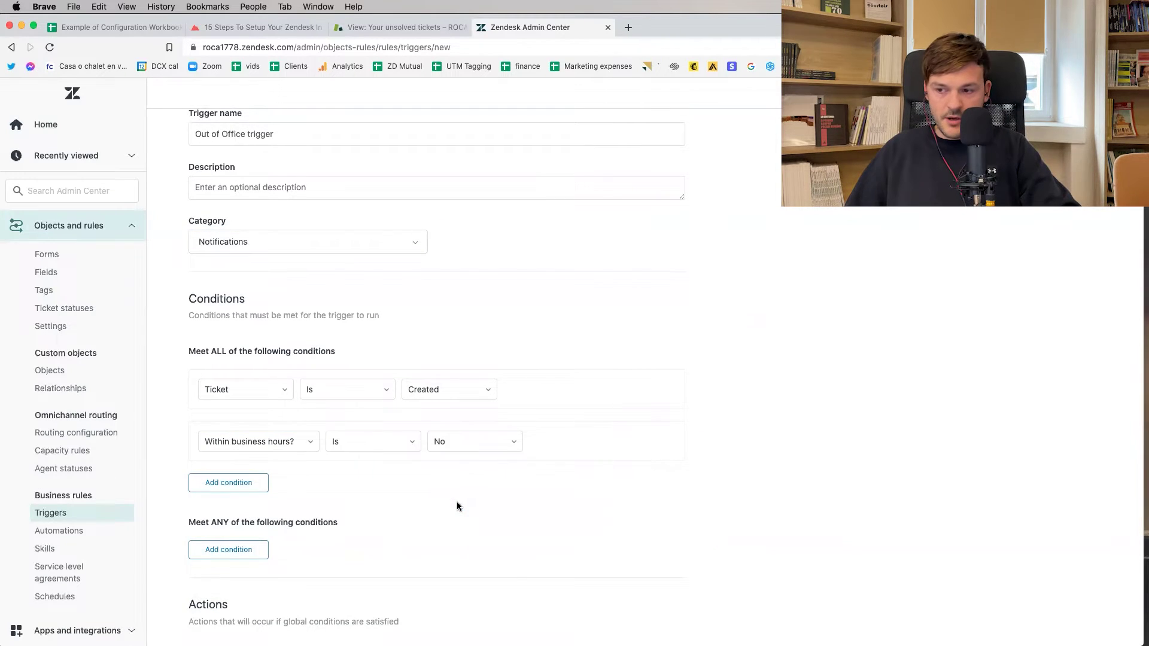
# Step: Add a third all-match trigger condition: Current user Is (end-user)
pyautogui.click(228, 482)
pyautogui.write('cu')
pyautogui.press('Return')
pyautogui.press('Return')
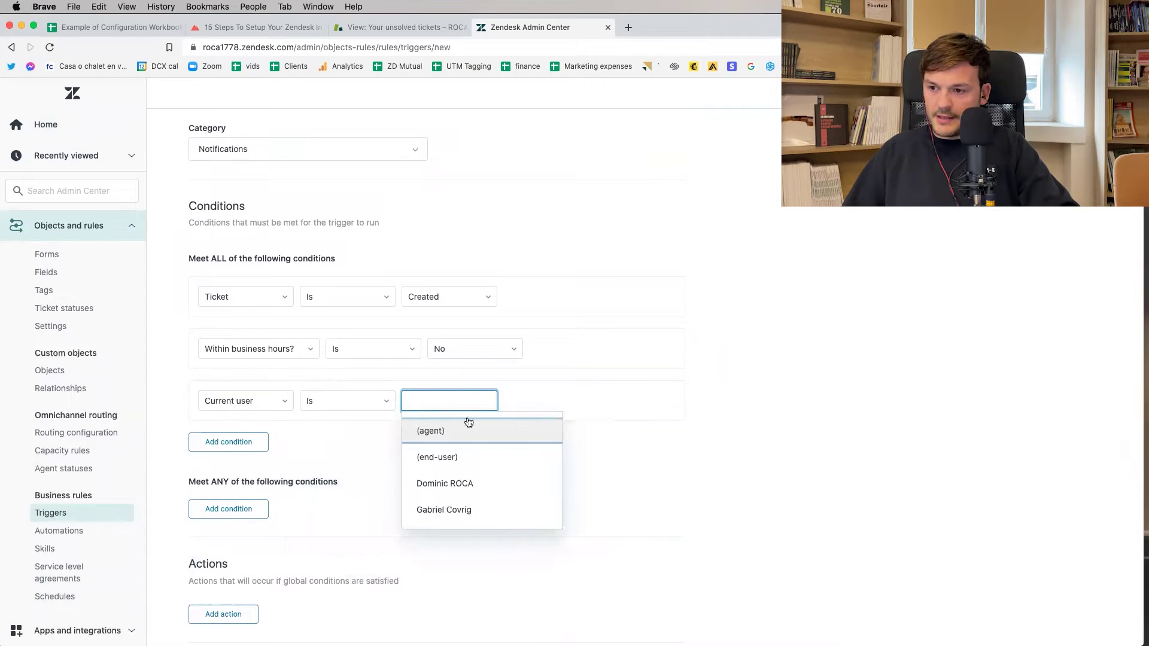
pyautogui.click(464, 460)
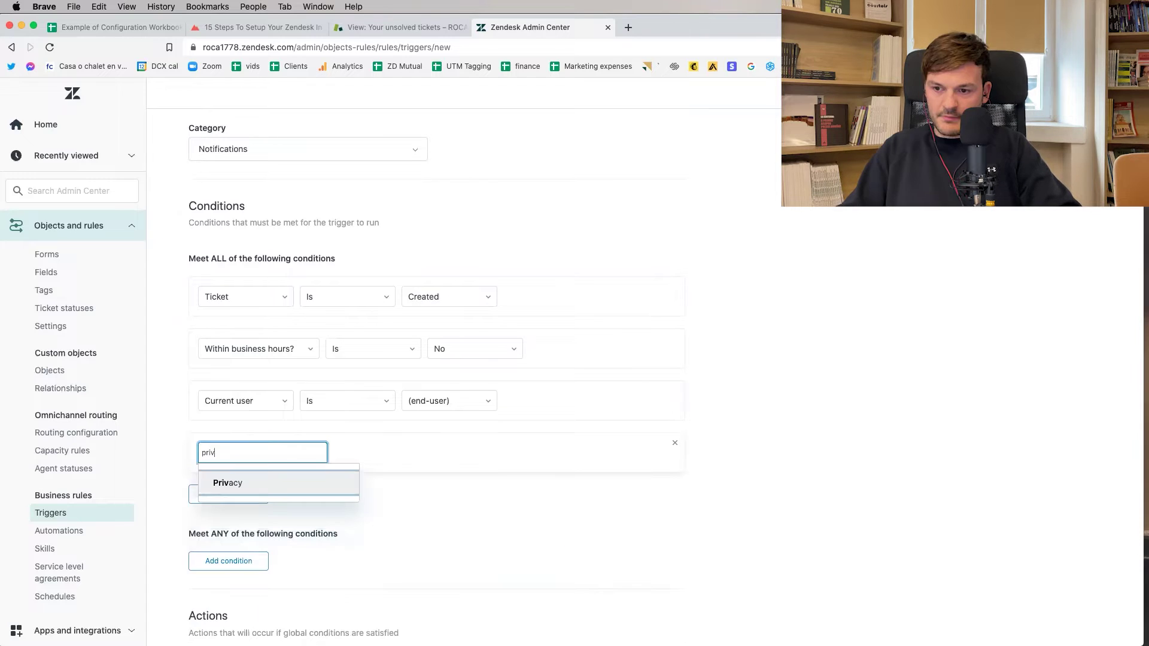
# Step: Add all-match trigger conditions for Privacy Is Ticket has public comments and On a holiday? Is No
pyautogui.press('Return')
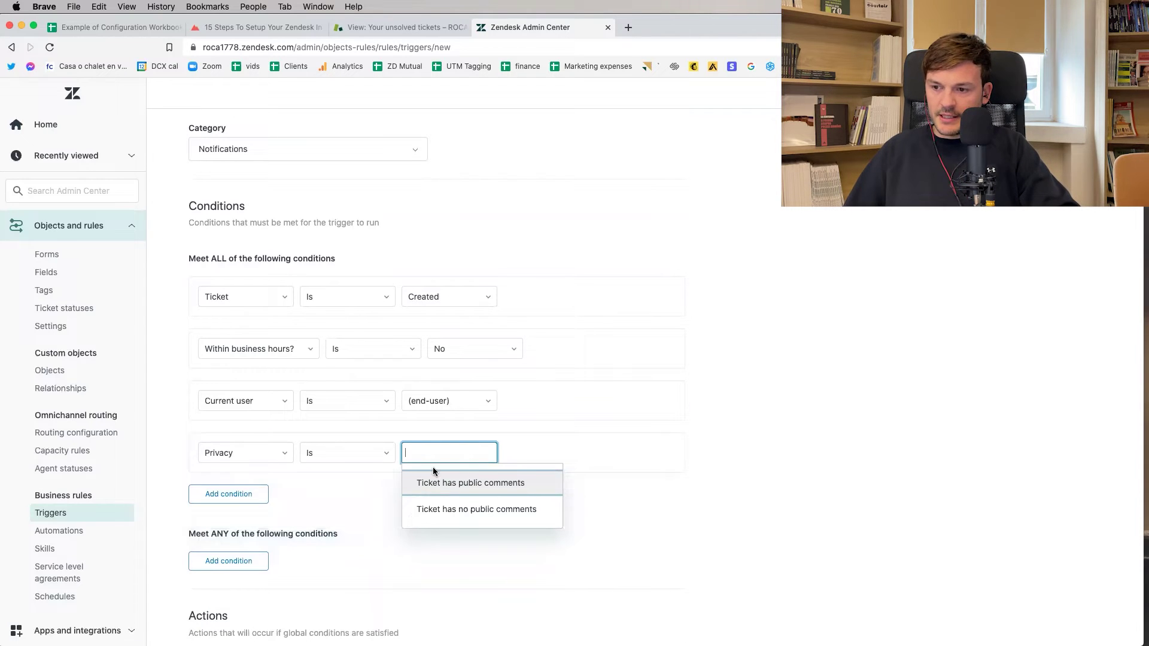
pyautogui.click(486, 486)
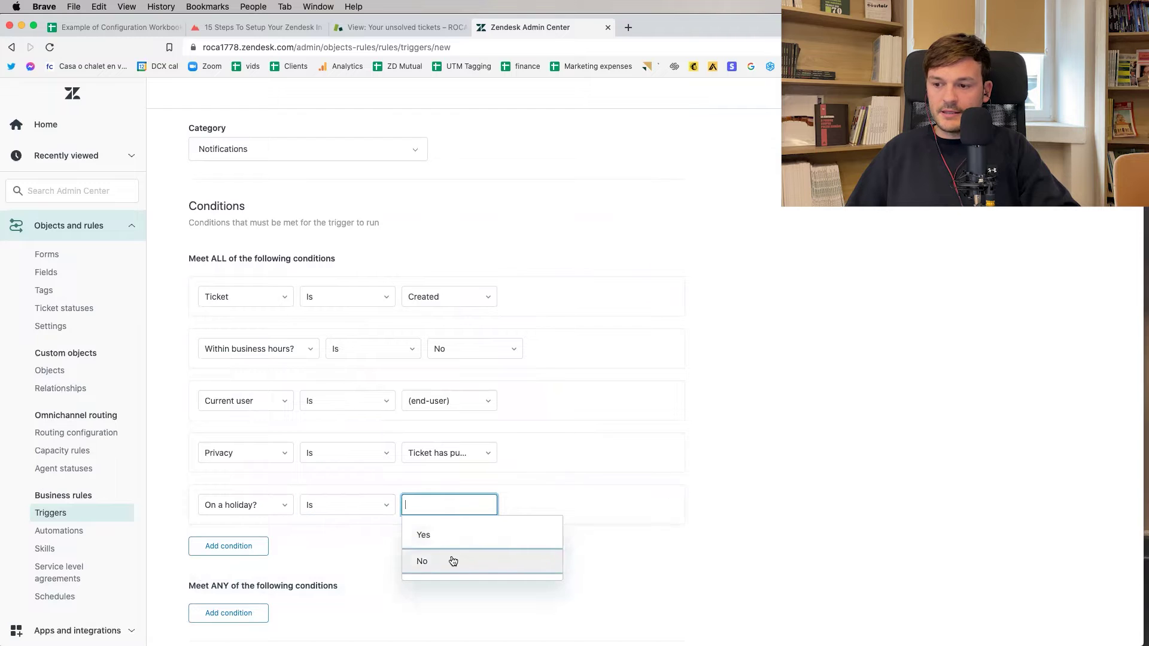
pyautogui.click(453, 561)
# Step: Add a trigger action that emails the user, with (requester and CCs) as recipients
pyautogui.scroll(-4, 720, 477)
pyautogui.click(277, 502)
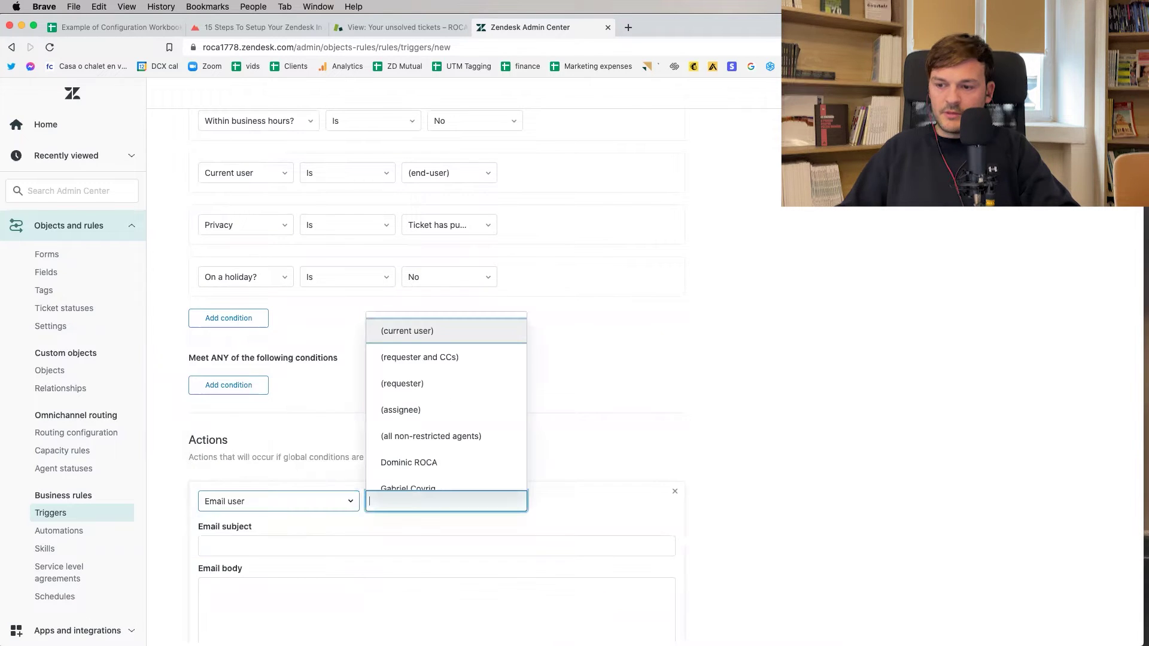
pyautogui.click(467, 357)
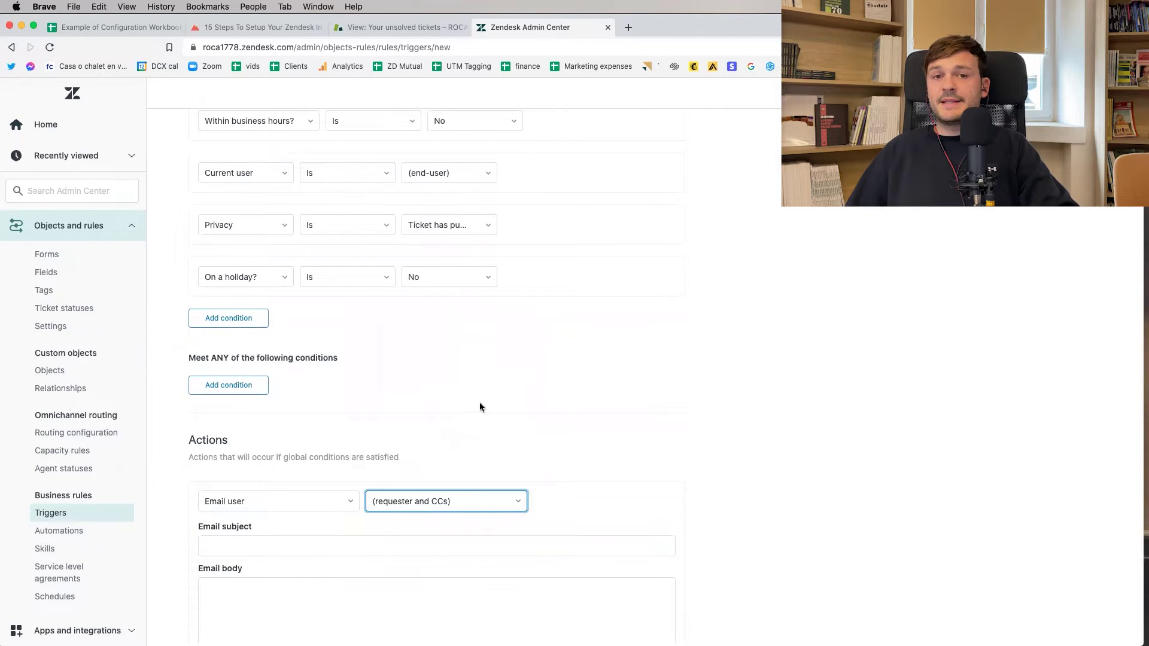
# Step: Set the email subject to "We are out of office" and write the body "Hi {{ticket.requester.name}}, Thank you for your inquiry. We are out of office, but we will be back"
pyautogui.scroll(-2, 419, 419)
pyautogui.click(247, 434)
pyautogui.write('We a')
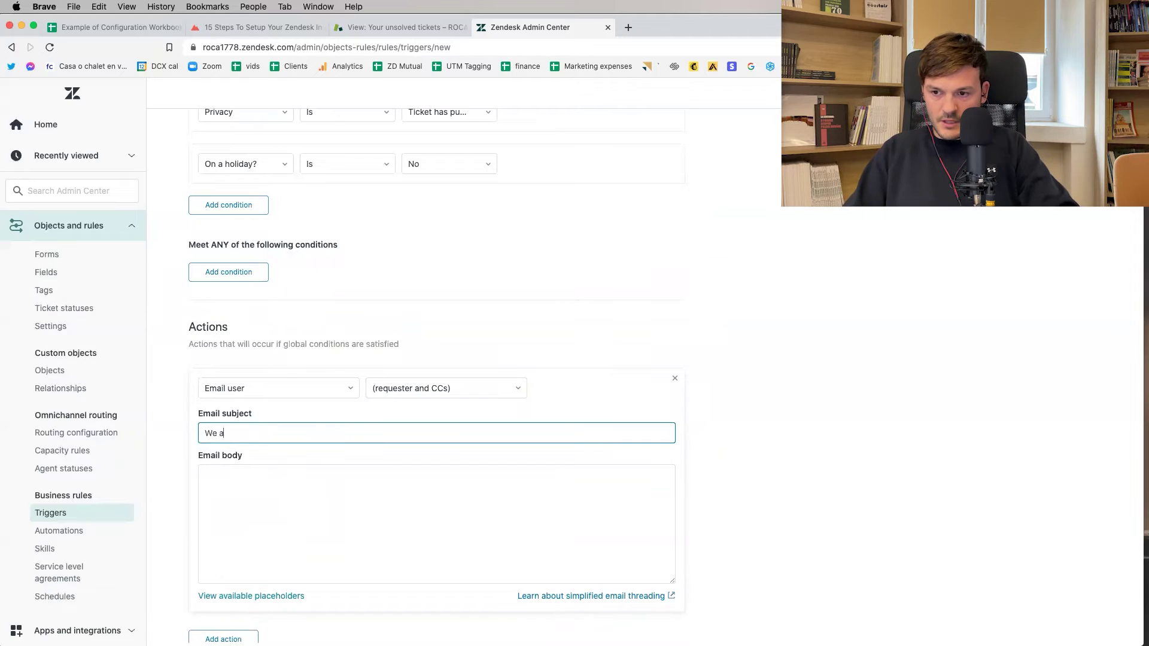
pyautogui.write('re out of office')
pyautogui.click(319, 484)
pyautogui.write('Hi {{ticket.requester.name}},  Thank you for your inquiry. We are out of office, but we will be back')
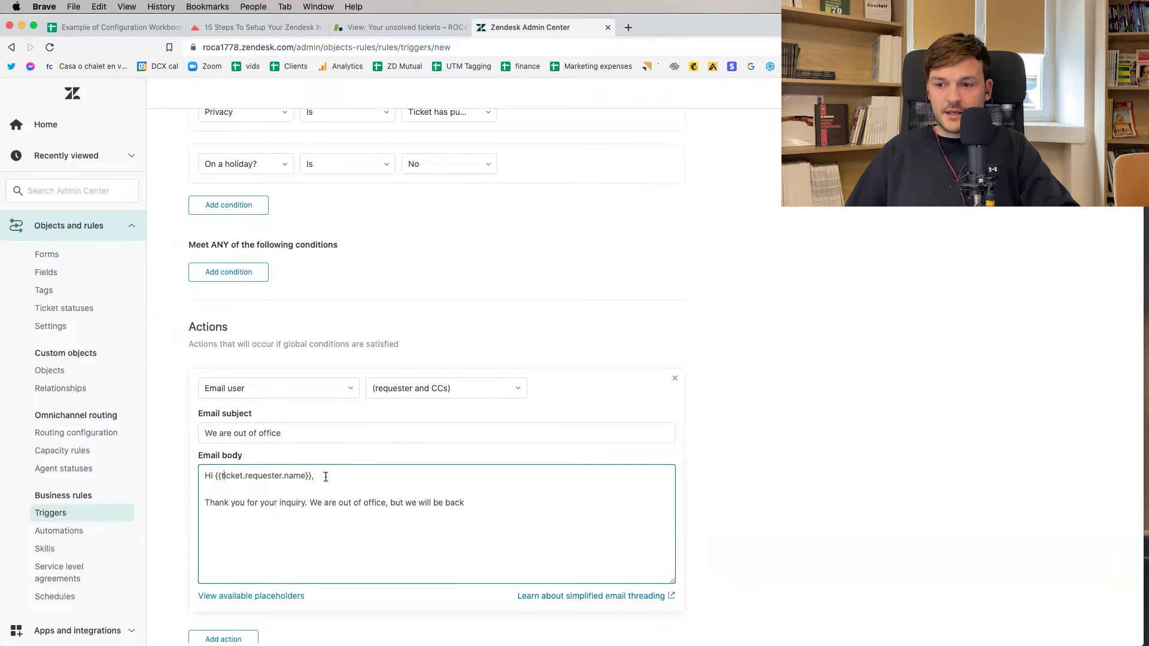
# Step: Review the greeting and message in the email body, and add a thank-you sign-off as a new paragraph below them
pyautogui.moveTo(280, 476); pyautogui.dragTo(323, 476)
pyautogui.click(328, 475)
pyautogui.moveTo(219, 504); pyautogui.dragTo(417, 504)
pyautogui.click(322, 505)
pyautogui.click(425, 504)
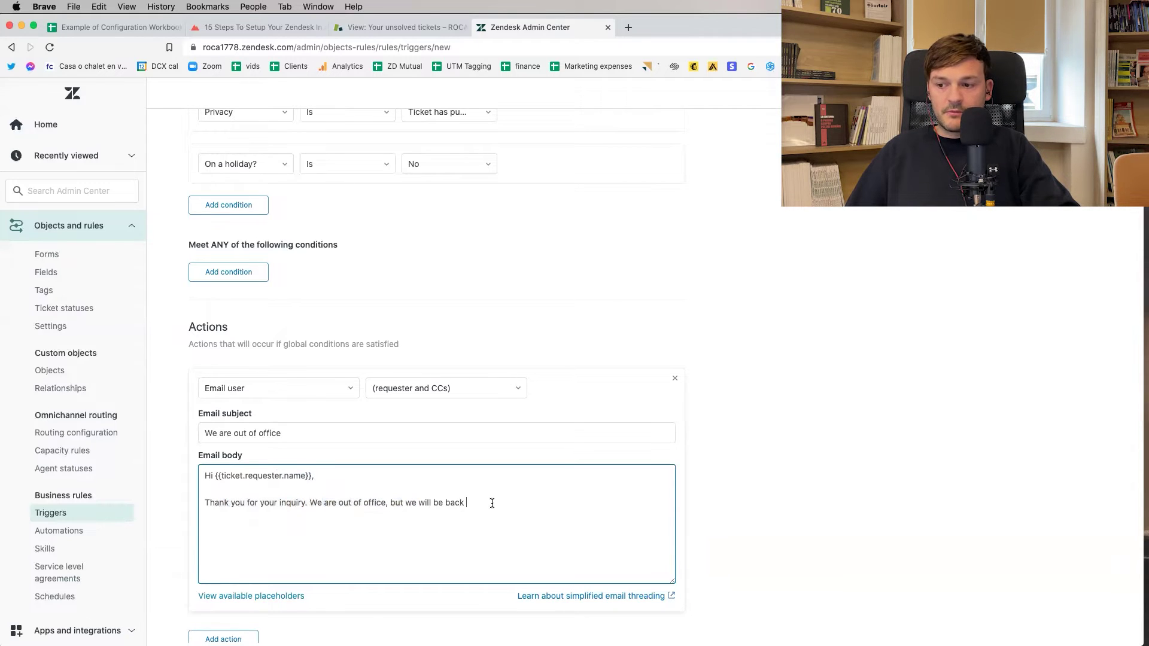
pyautogui.click(499, 503)
pyautogui.press('Return')
pyautogui.press('Return')
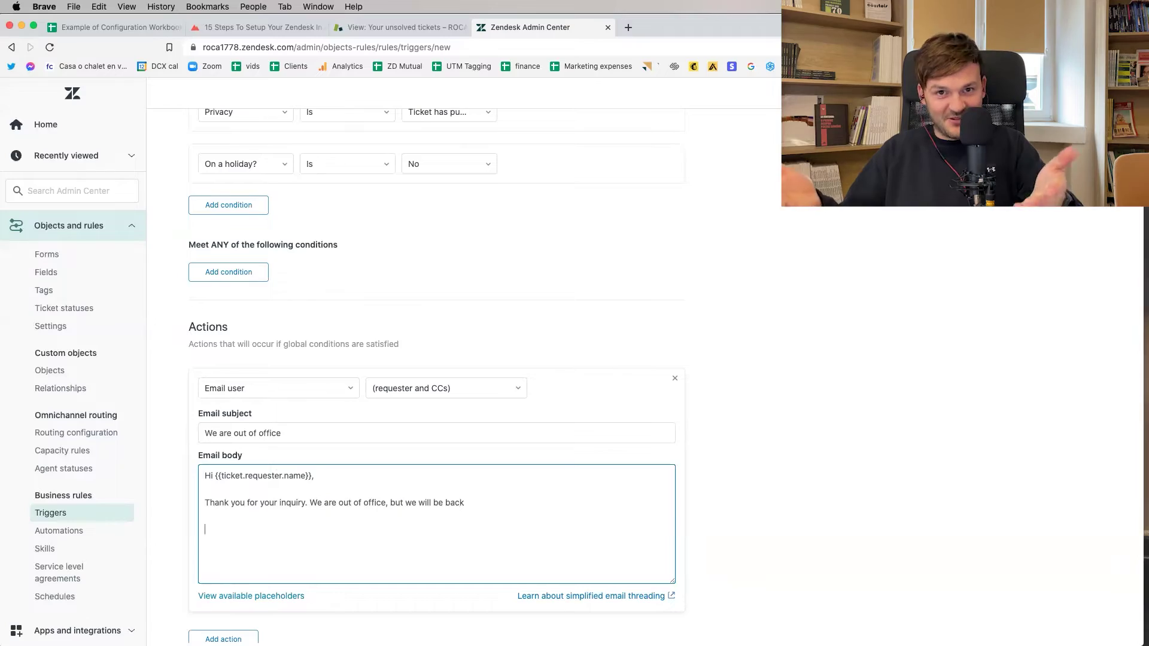
pyautogui.write('Thank oyu,')
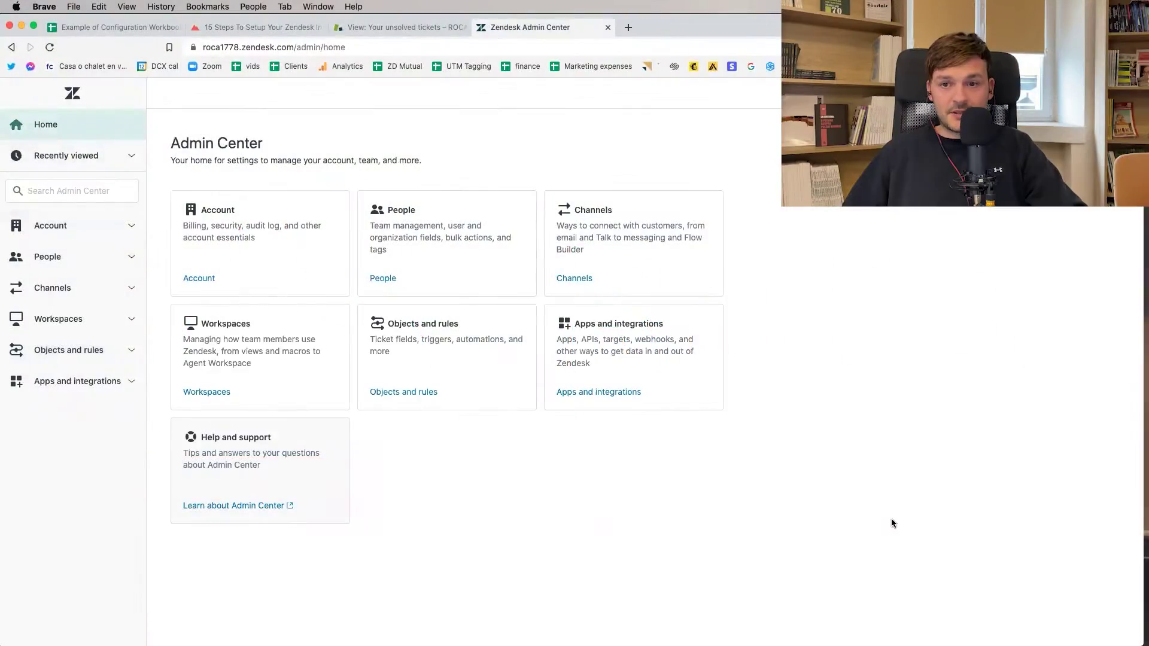
# Step: Start a new automation in the business rules and title it "Chase customers in Pending status"
pyautogui.click(80, 350)
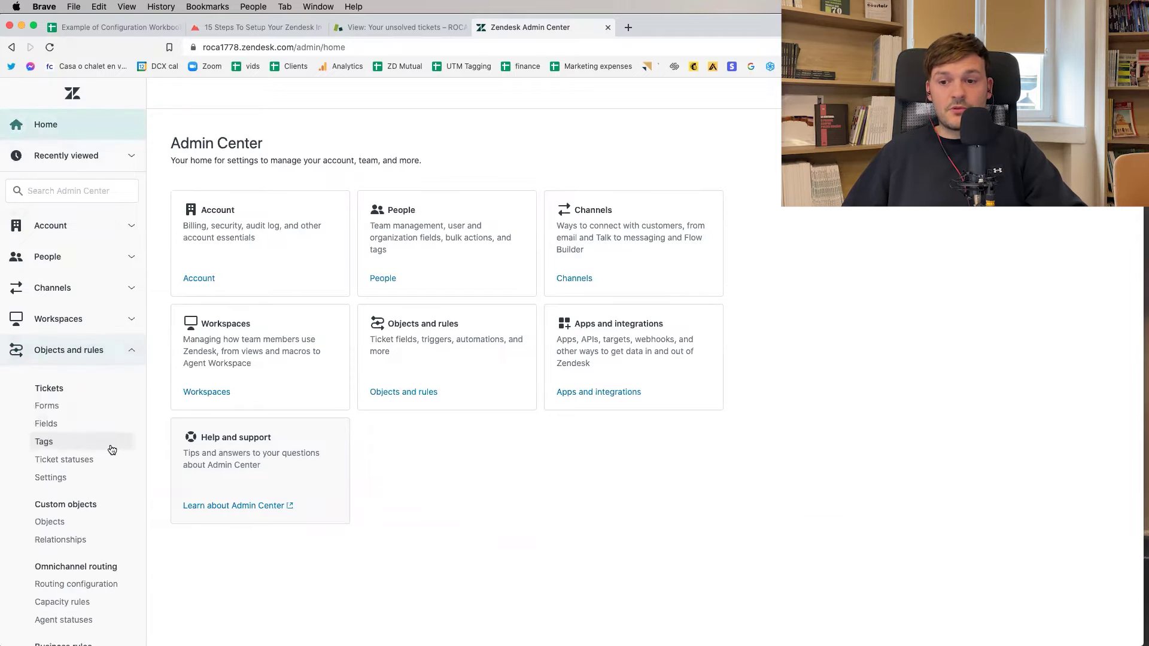
pyautogui.scroll(-3, 90, 479)
pyautogui.click(71, 531)
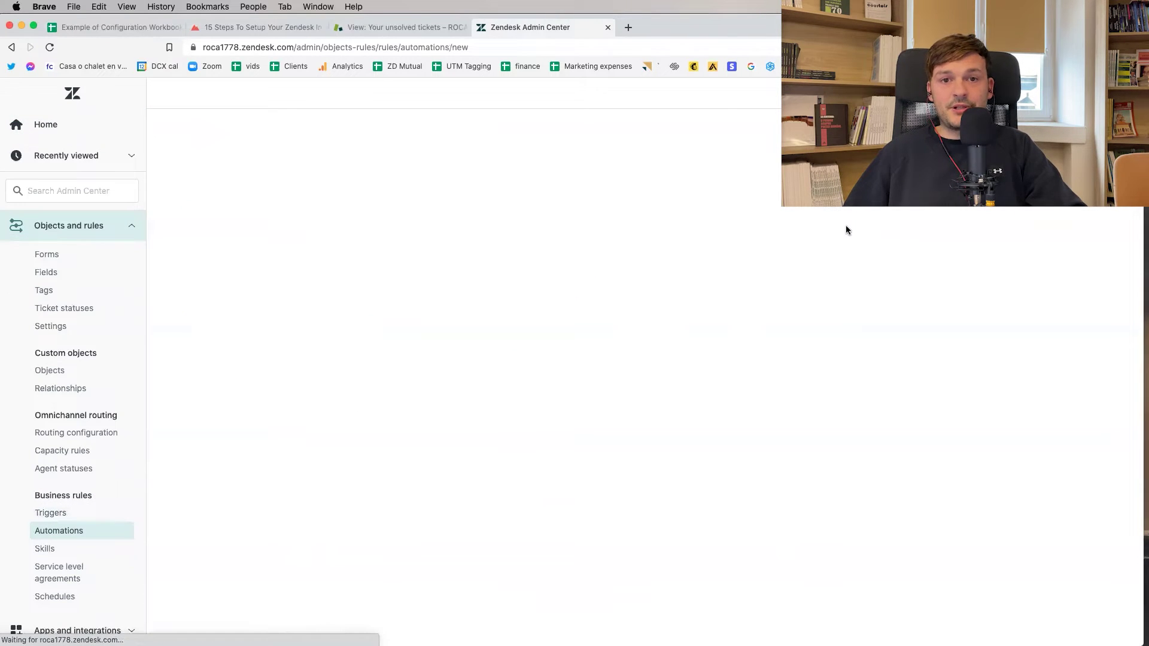
pyautogui.click(313, 156)
pyautogui.write('Chase custom')
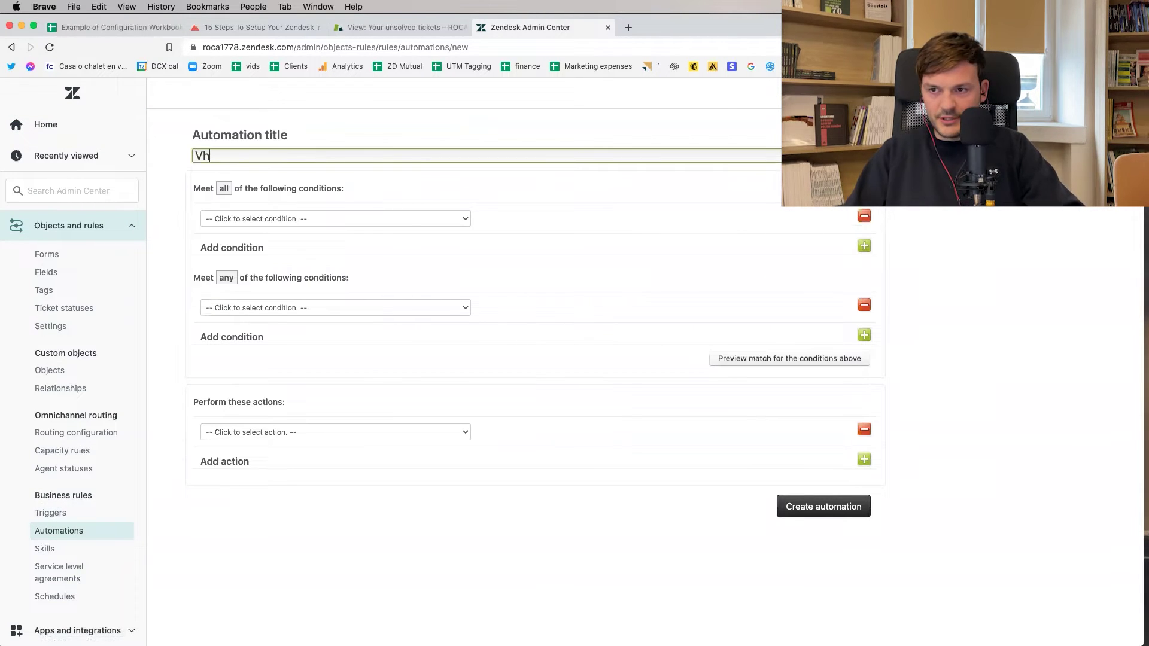
pyautogui.write('ers in Pending status')
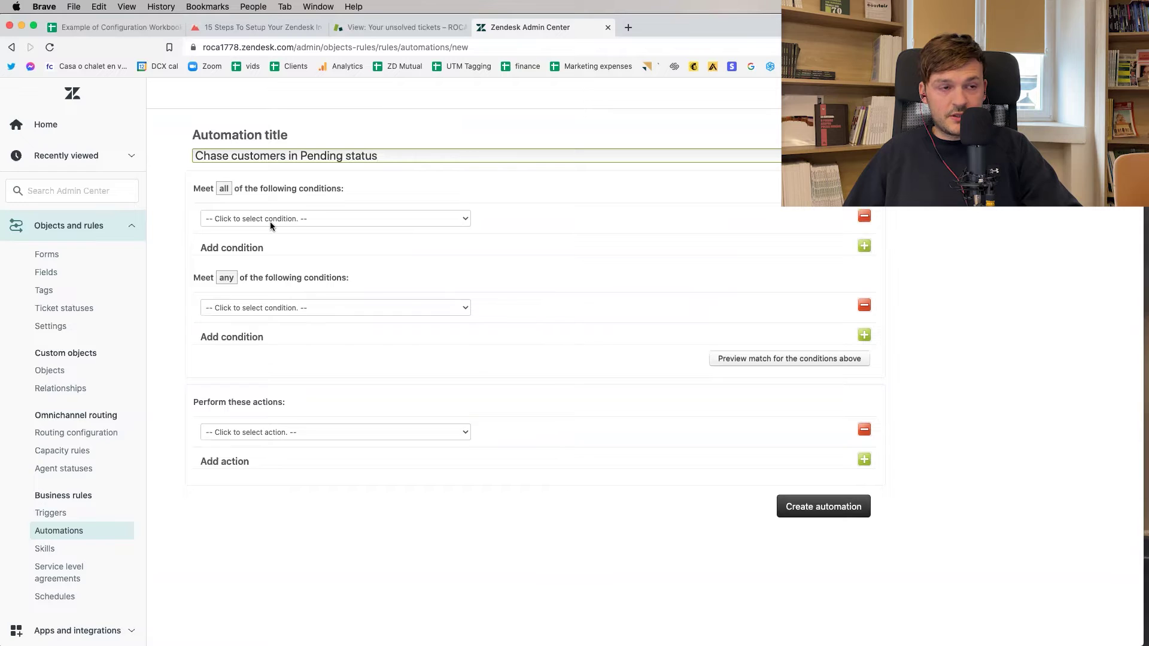
# Step: Add all-match automation conditions: Ticket: Hours since pending (business) Greater than 24, and Ticket: Privacy set to Ticket has public comments
pyautogui.click(271, 225)
pyautogui.click(335, 390)
pyautogui.click(539, 219)
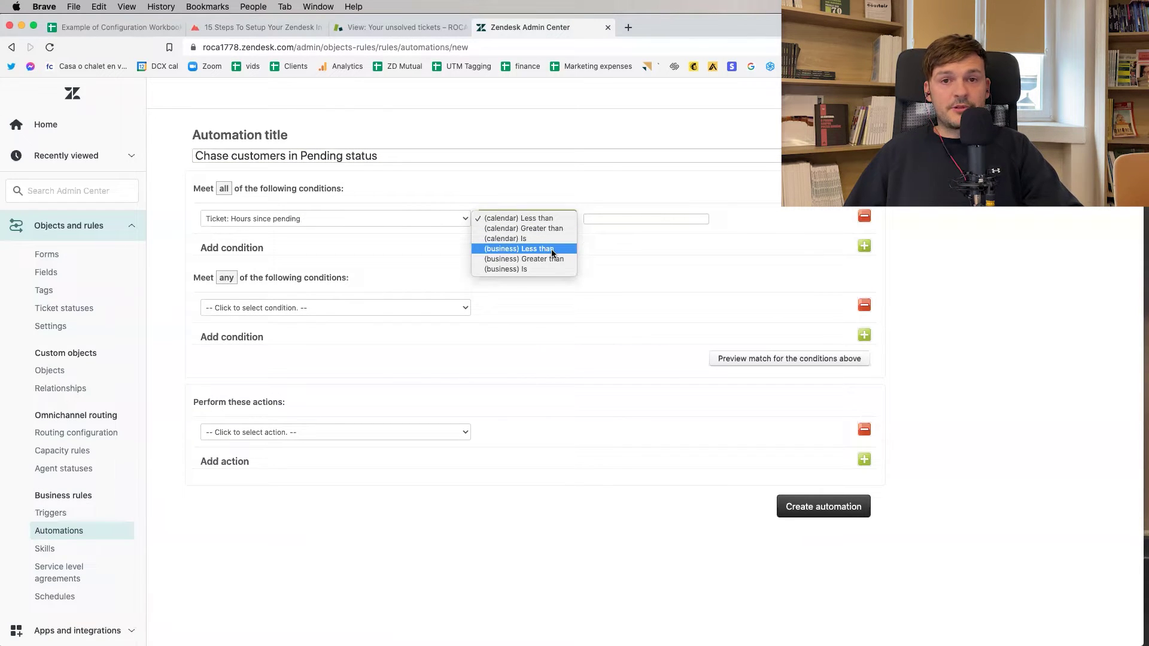
pyautogui.click(527, 258)
pyautogui.click(604, 217)
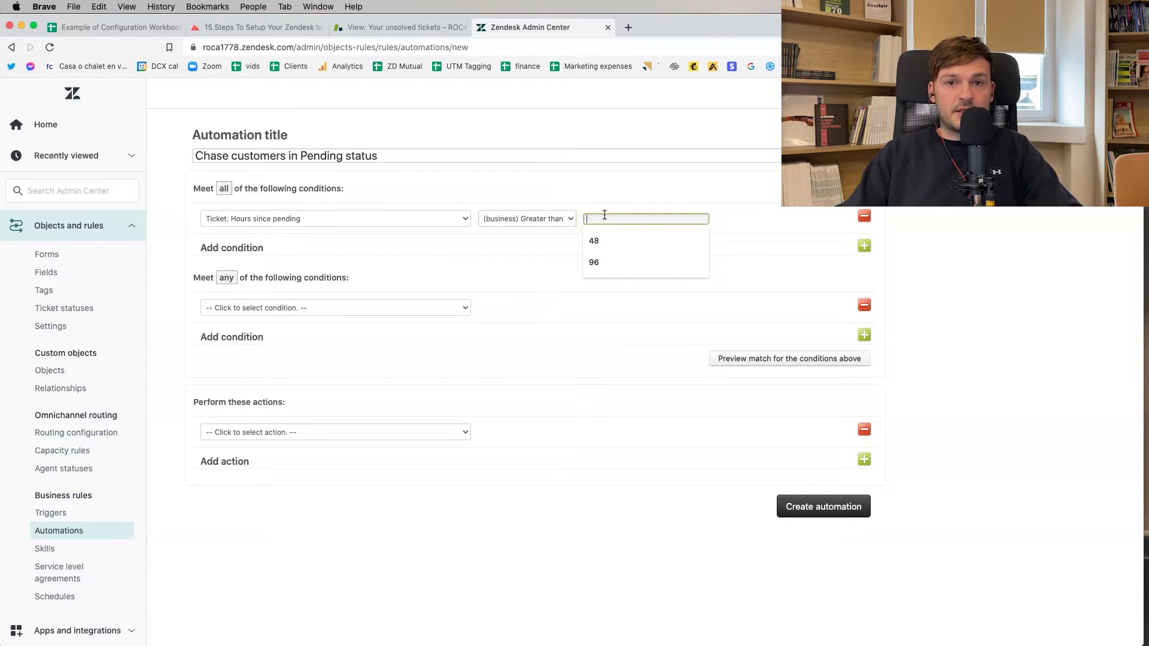
pyautogui.write('24')
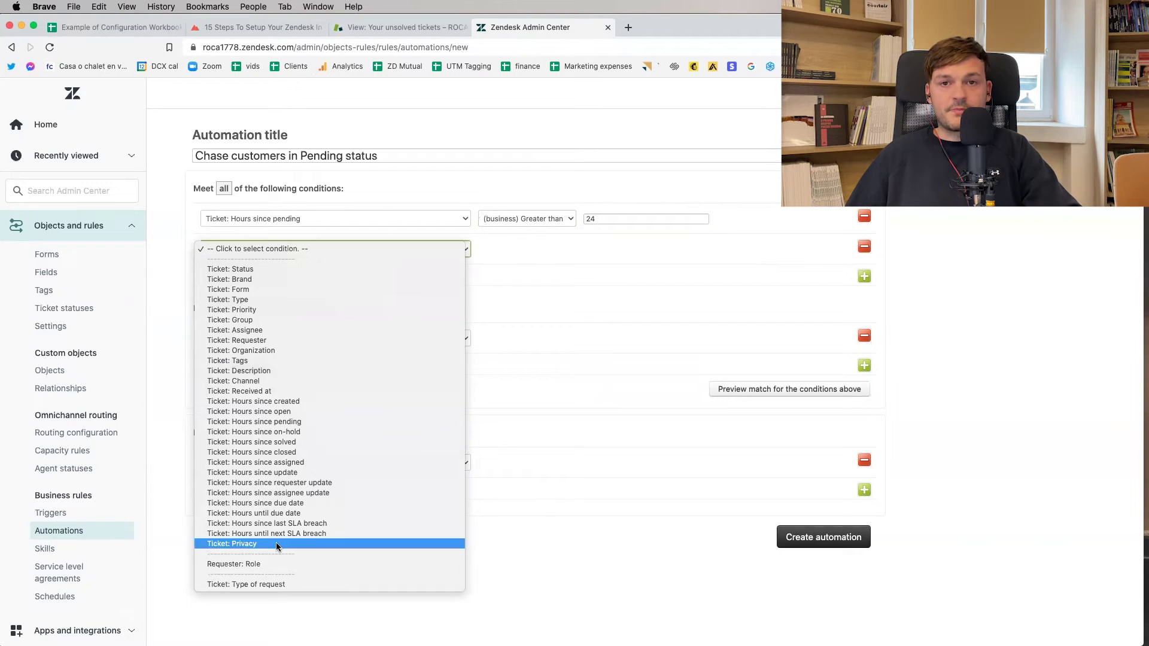
pyautogui.click(278, 544)
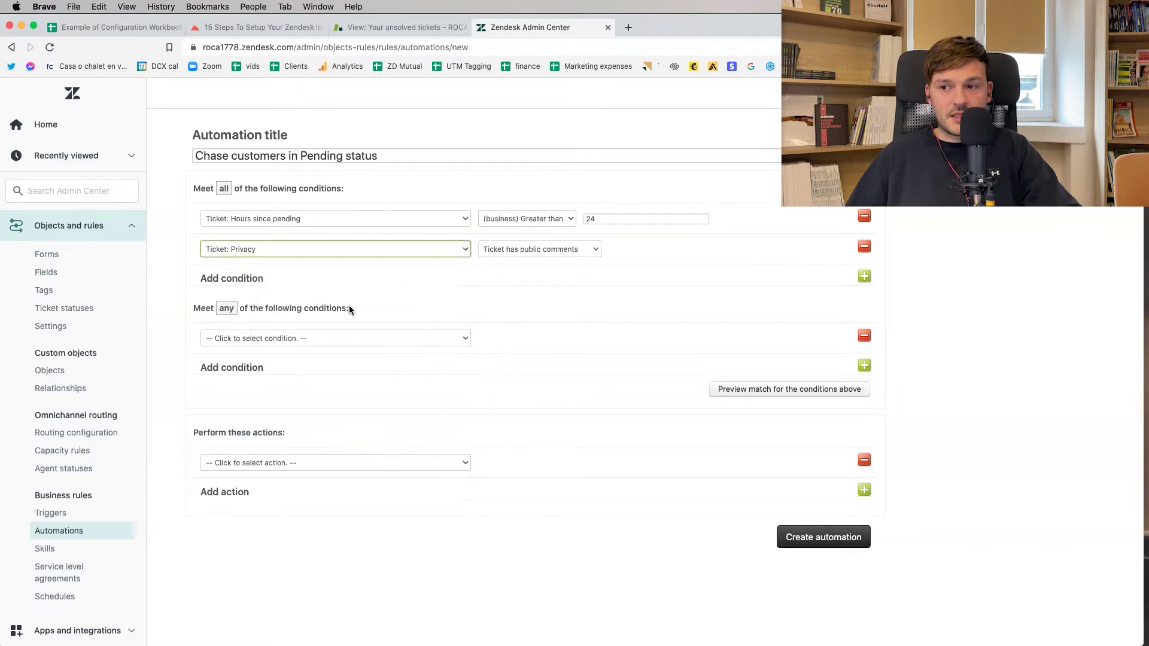
pyautogui.click(368, 374)
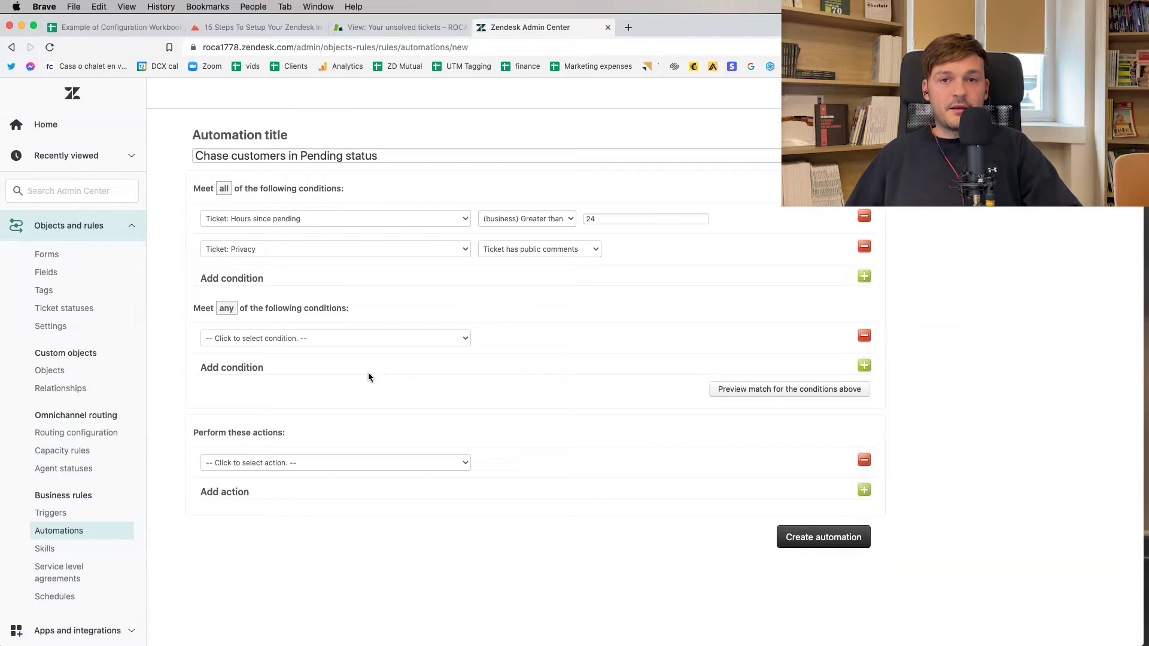
# Step: Add an Email user action for (requester and CCs) with the subject "Reminder to please get back to us with customer case {{ticket.title}}"
pyautogui.scroll(-1, 304, 436)
pyautogui.click(291, 460)
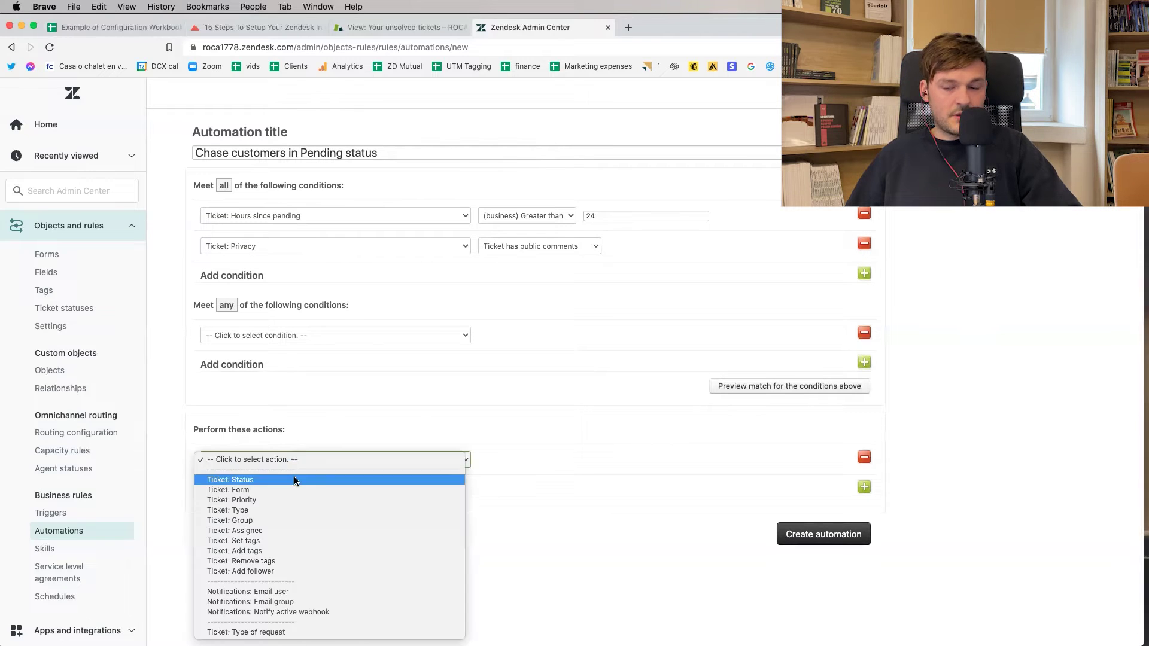
pyautogui.click(293, 476)
pyautogui.click(290, 491)
pyautogui.write('Reminder to please get back to us with customer case {{ticket.title')
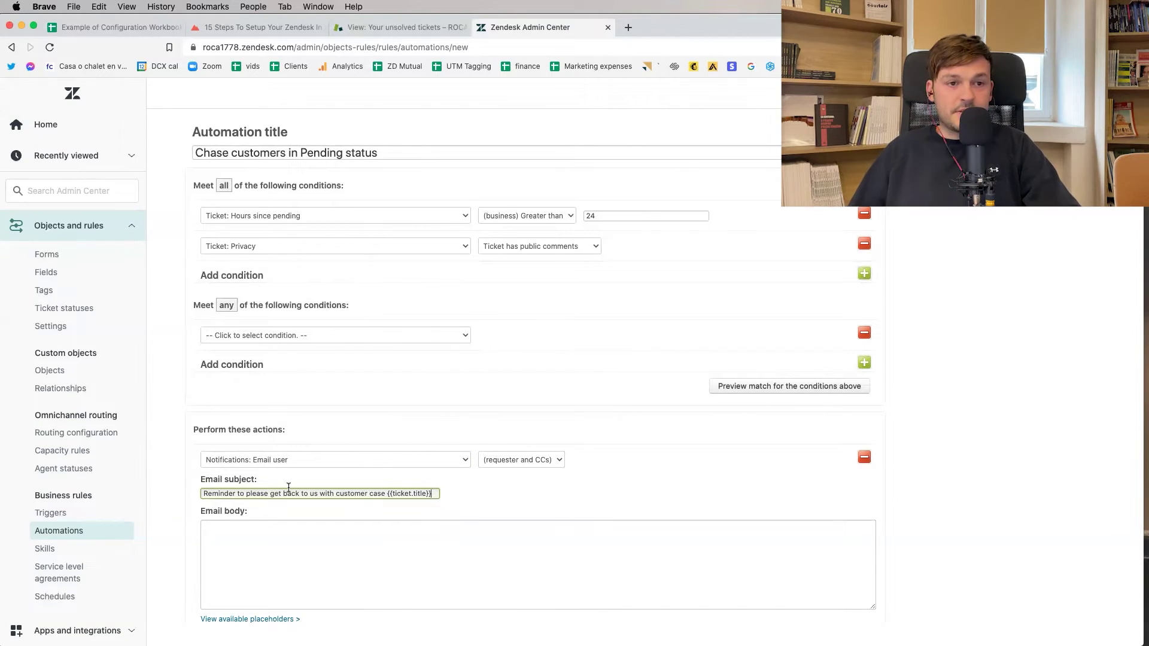
# Step: Begin the email body with the greeting "Dear {{ticket.requester.name}}," using the requester full name placeholder
pyautogui.click(287, 539)
pyautogui.write('Dear {{ticket.')
pyautogui.write('requ')
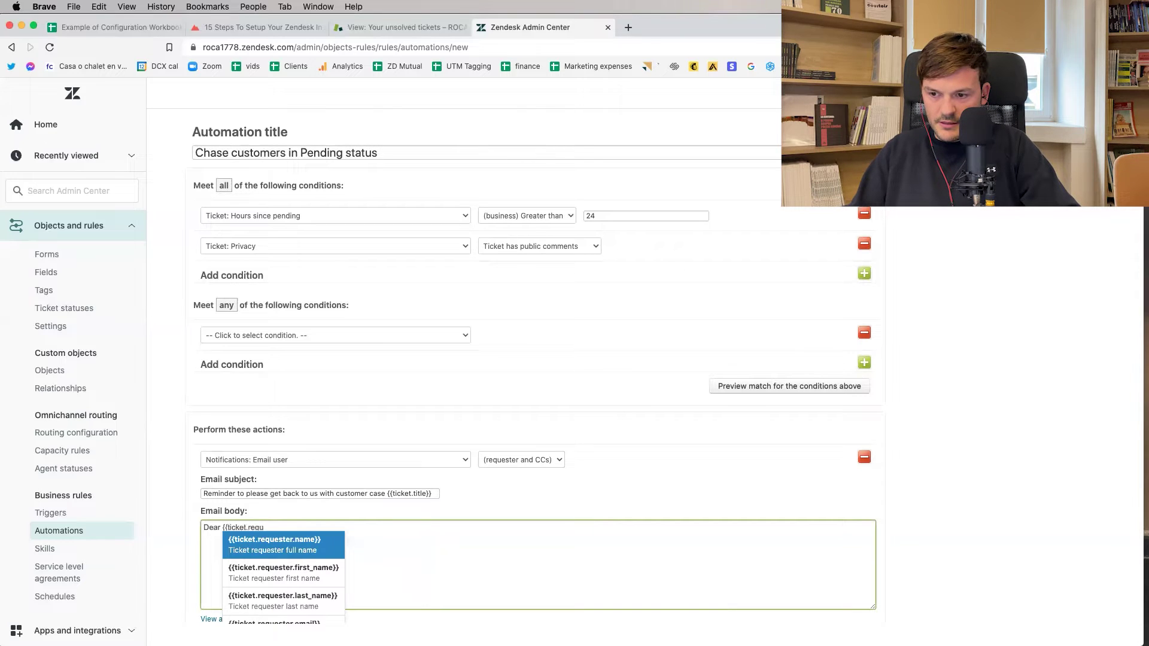
pyautogui.press('Return')
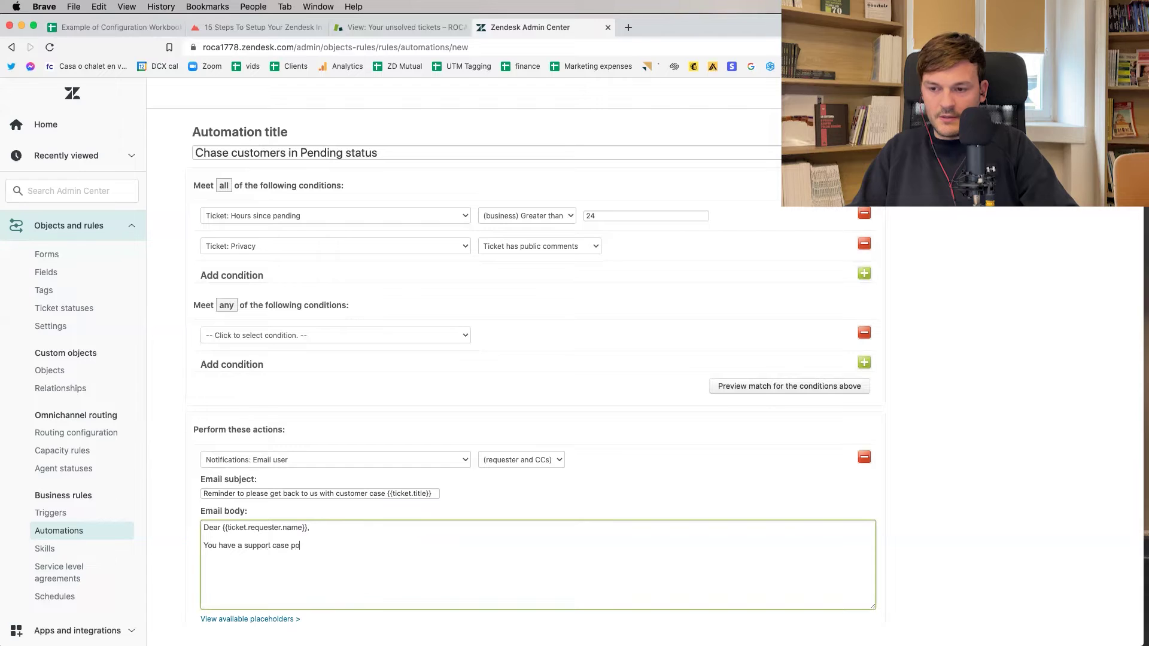
# Step: Write "You have a support case open with us {{ticket.id}} and we'd like to know if you still need help.", a reply request and "Kindly,"
pyautogui.write('pen with us ')
pyautogui.write("{{ticket.id}} and we'd like to know if ")
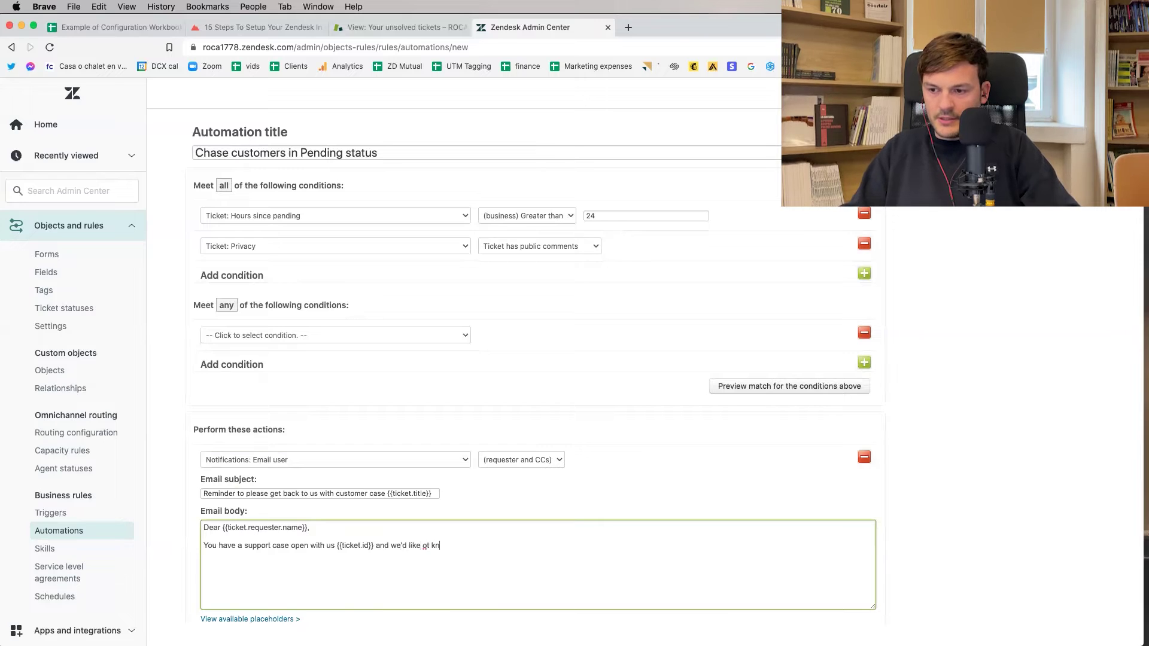
pyautogui.write('you still need')
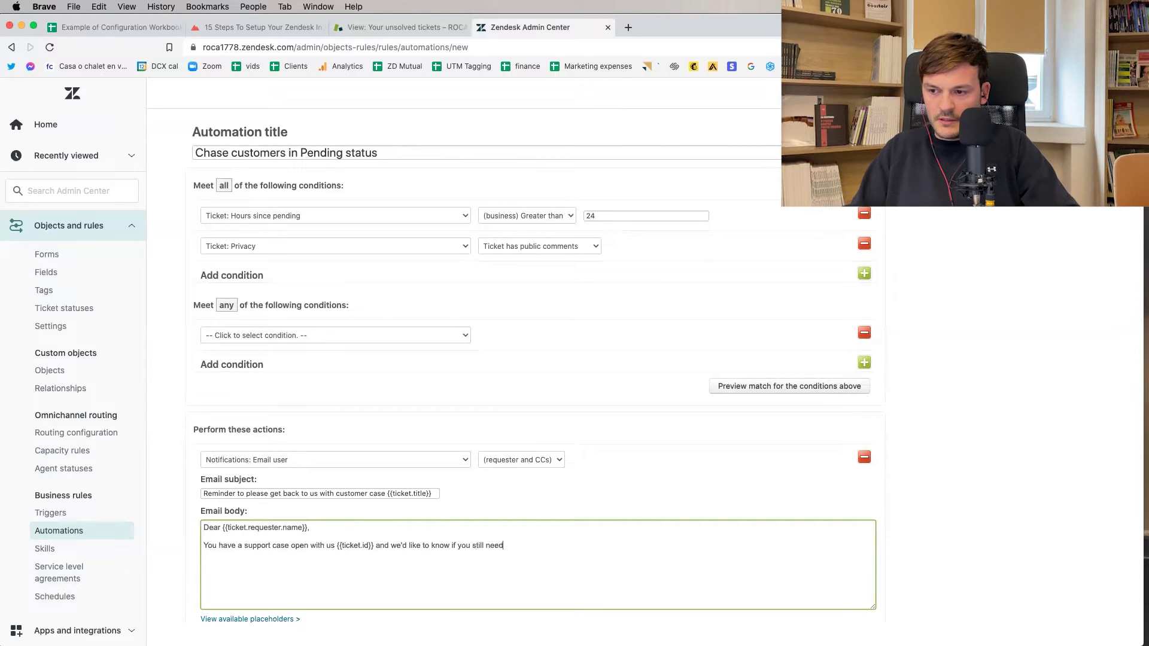
pyautogui.write(' help.  Please reply to this email if you still do.')
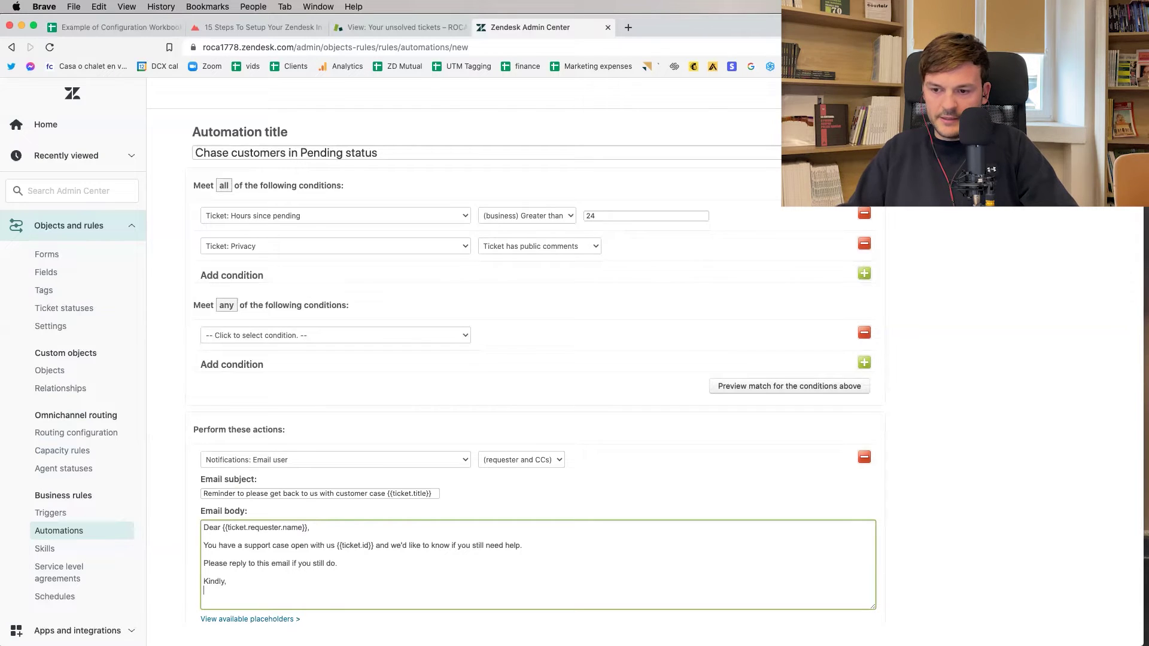
# Step: Add a second automation action that sets Ticket: Status to Solved
pyautogui.scroll(-3, 360, 566)
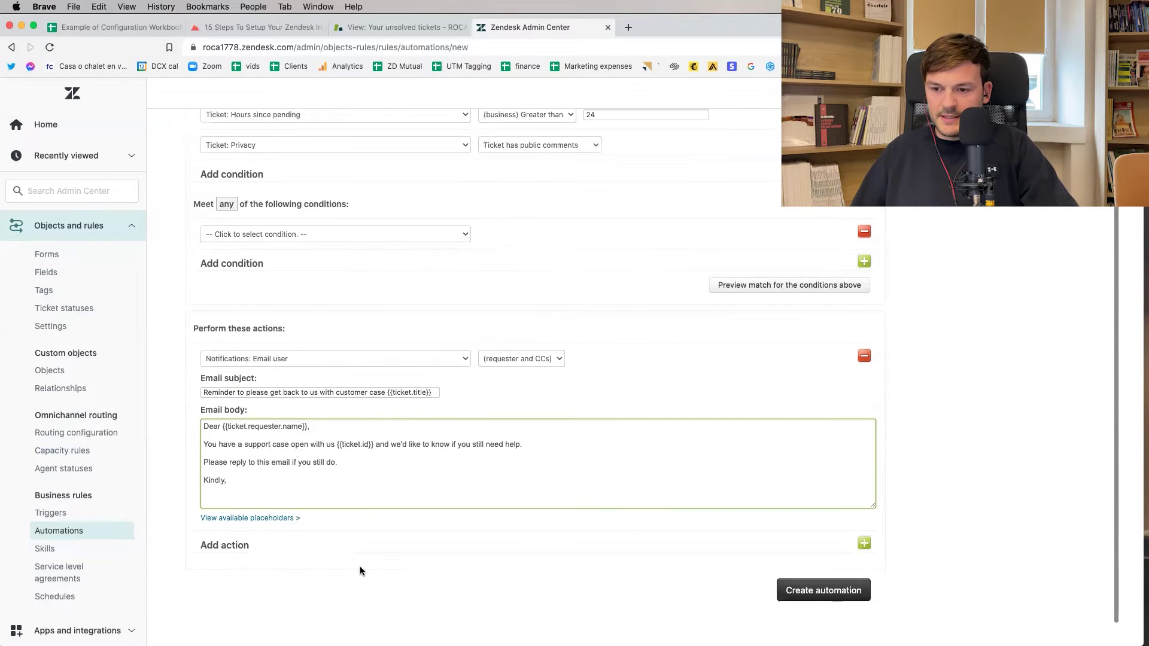
pyautogui.click(865, 544)
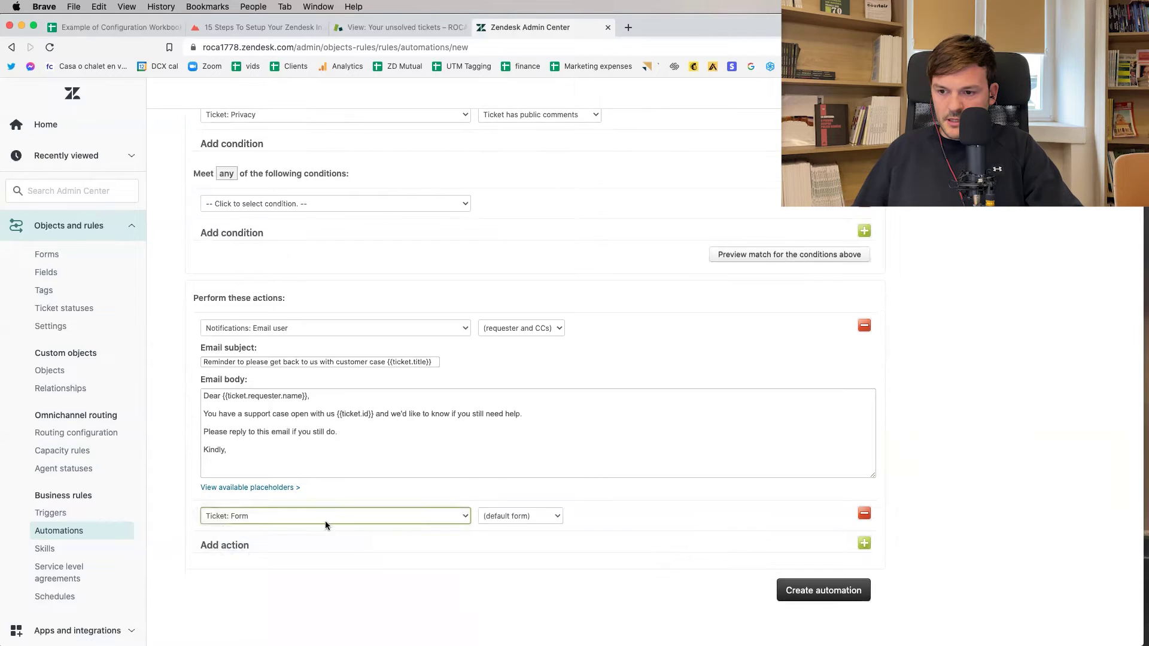
pyautogui.click(325, 519)
pyautogui.click(239, 506)
pyautogui.click(502, 517)
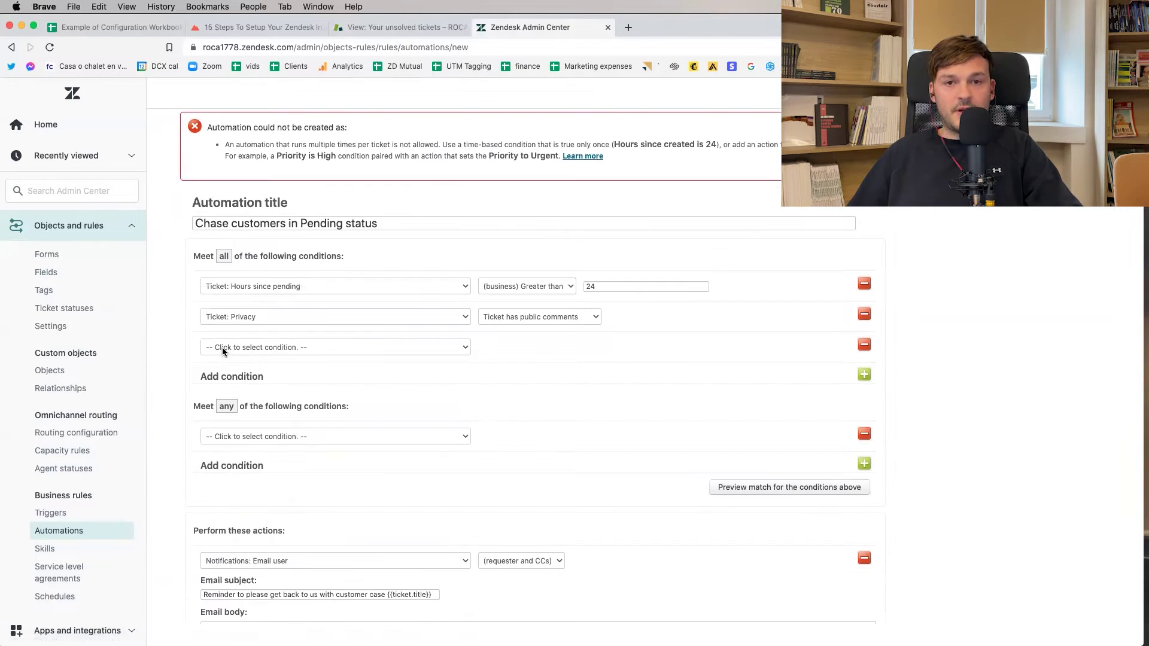
# Step: Add an all-match condition requiring that Ticket: Tags Contains none of the following: chase_3days
pyautogui.click(271, 348)
pyautogui.click(252, 453)
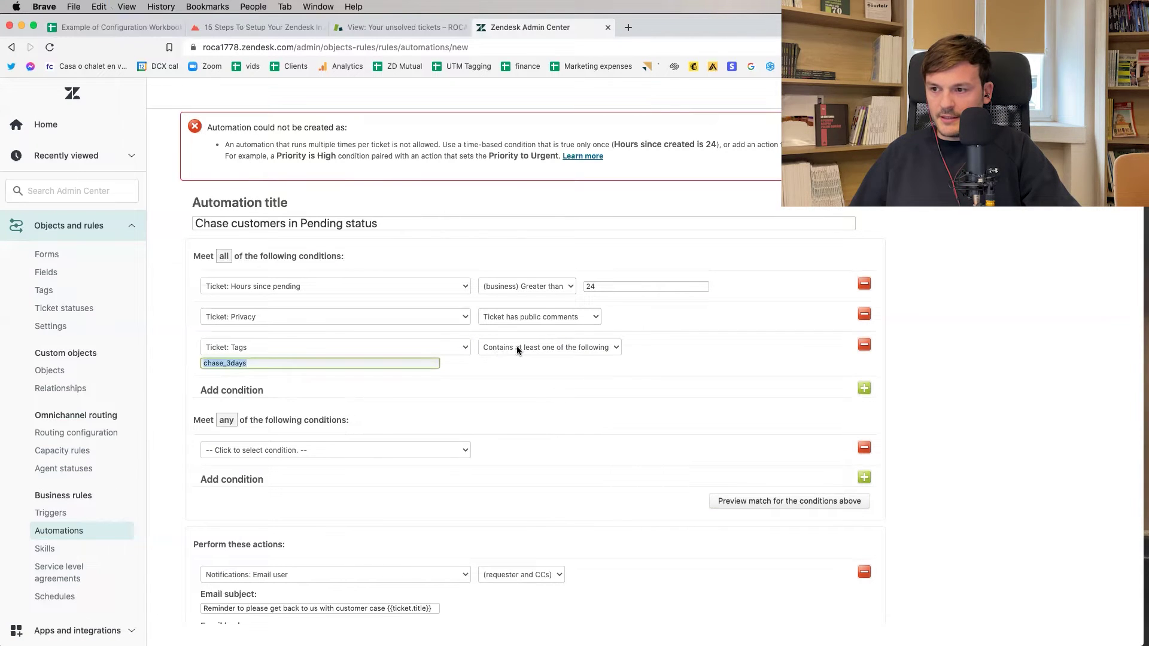
pyautogui.click(521, 347)
pyautogui.click(531, 357)
pyautogui.click(242, 363)
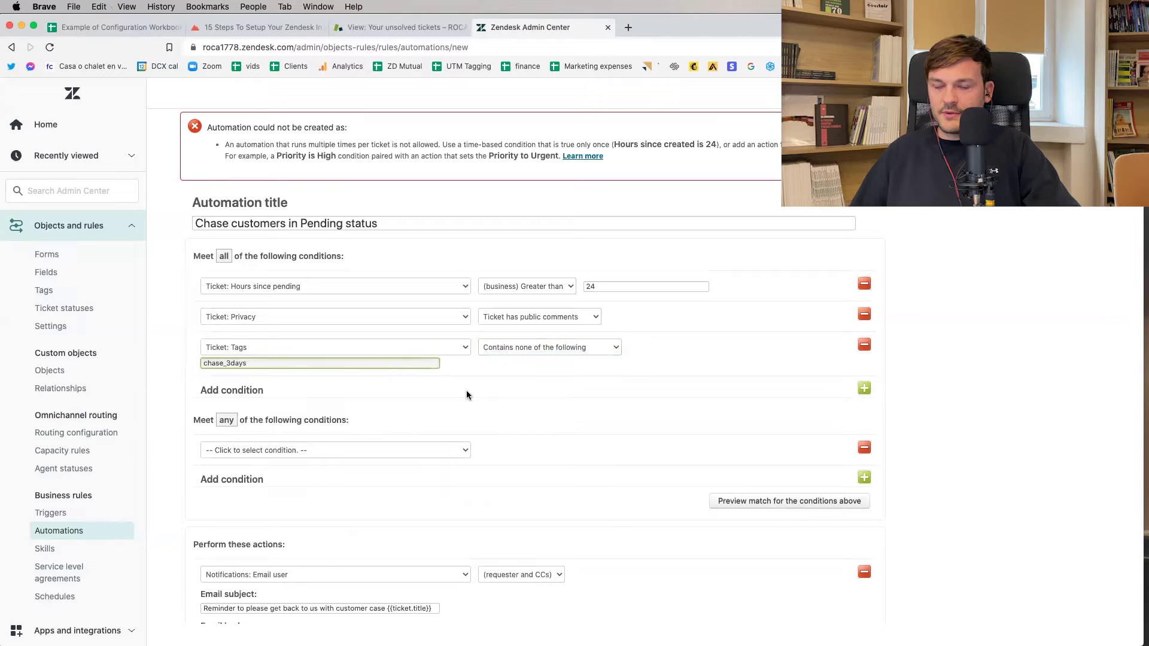
# Step: Add another action below the status change that tags the ticket with chase_3days
pyautogui.scroll(-5, 469, 390)
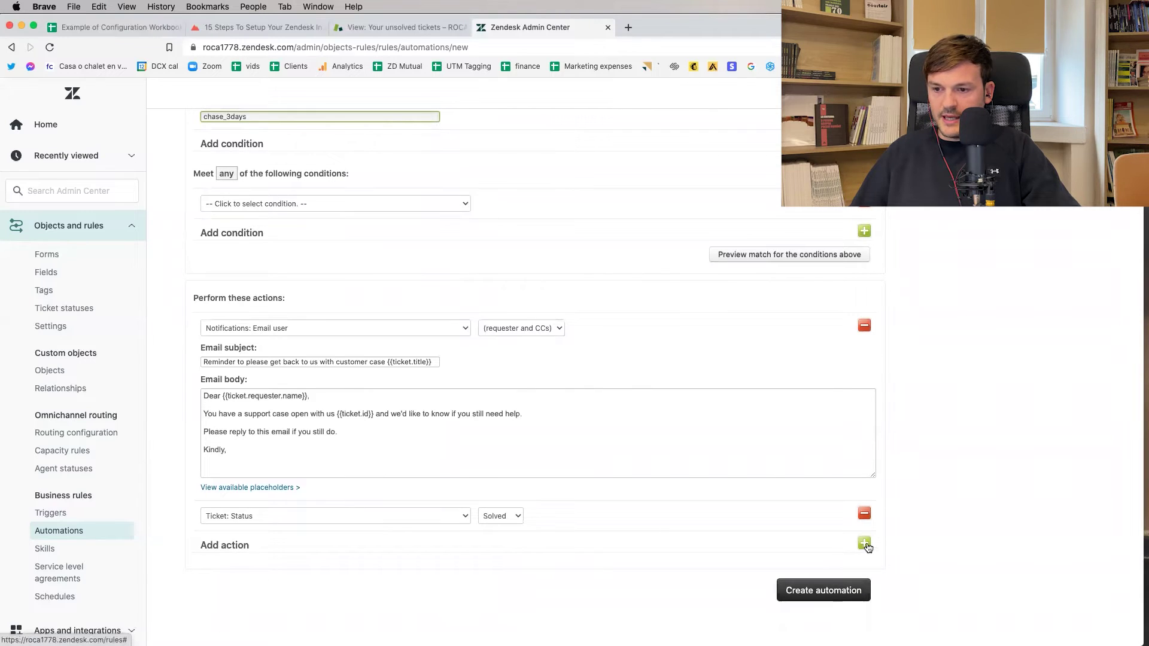
pyautogui.click(864, 543)
pyautogui.click(418, 545)
pyautogui.click(455, 557)
pyautogui.click(501, 548)
pyautogui.write('chase_3days')
pyautogui.scroll(-1, 978, 503)
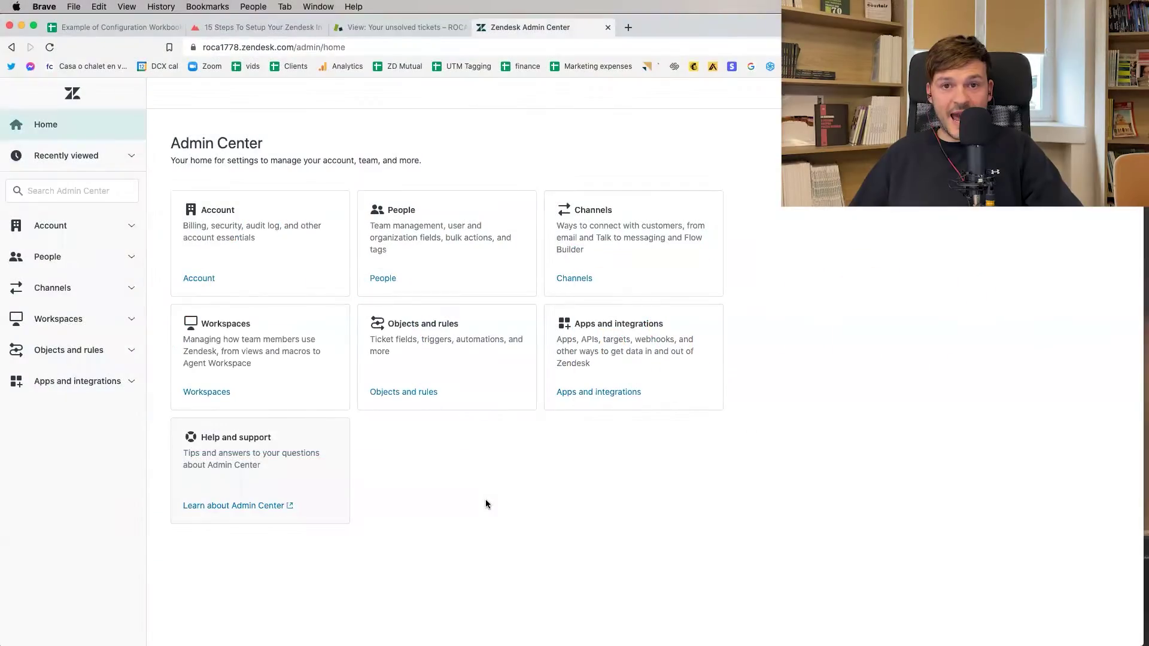
# Step: Add a messaging Web Widget channel for the ROCA brand, copy its installation snippet, and continue past the site installation stage
pyautogui.click(87, 290)
pyautogui.click(63, 345)
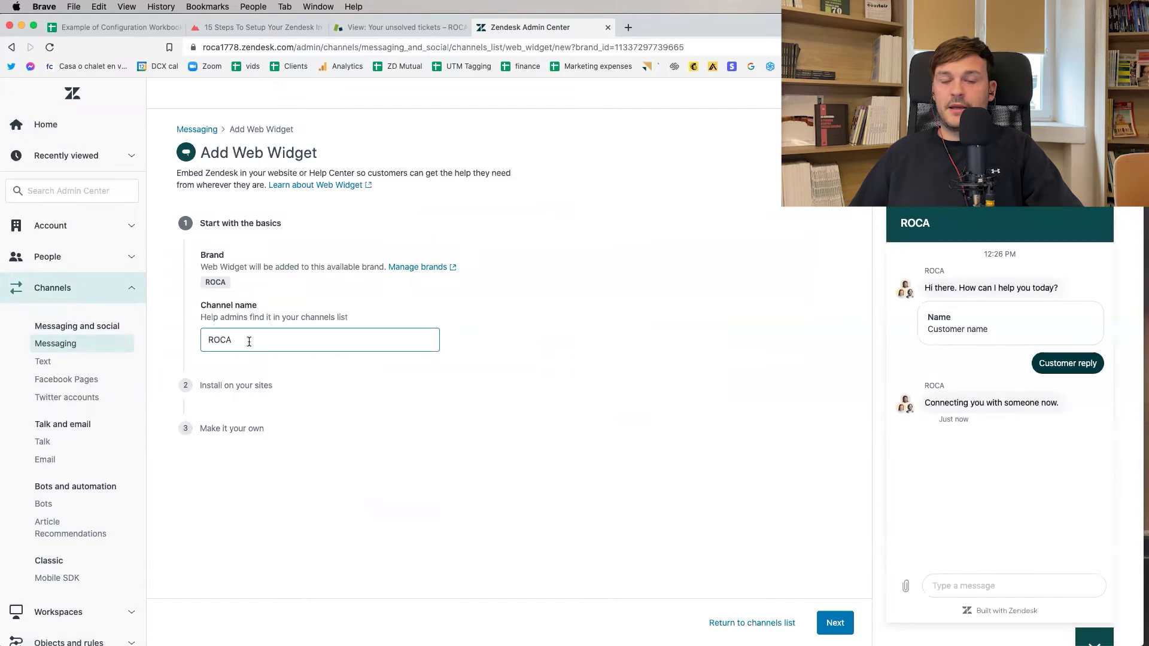
pyautogui.click(835, 622)
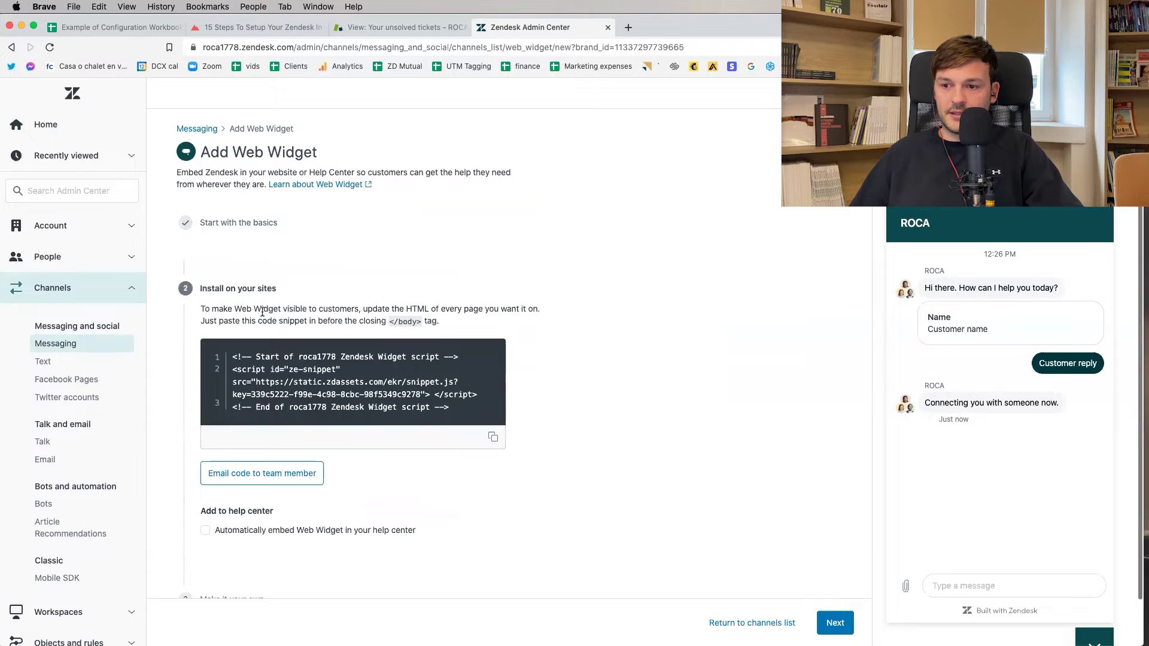
pyautogui.scroll(-2, 277, 393)
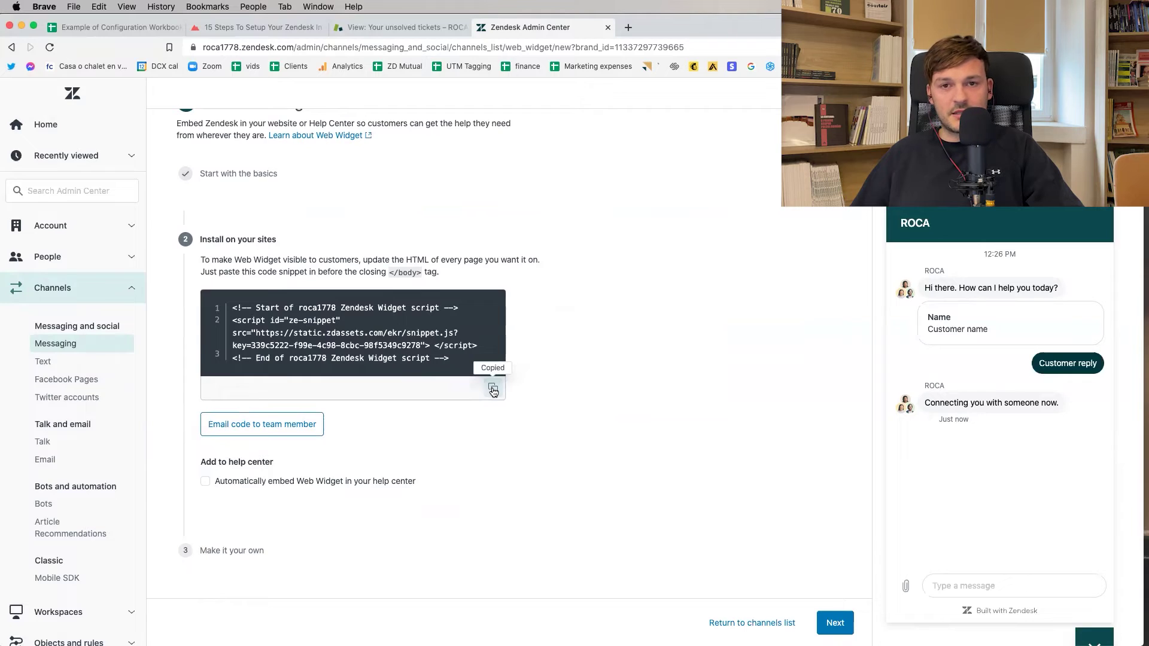
pyautogui.click(835, 622)
pyautogui.scroll(-2, 343, 445)
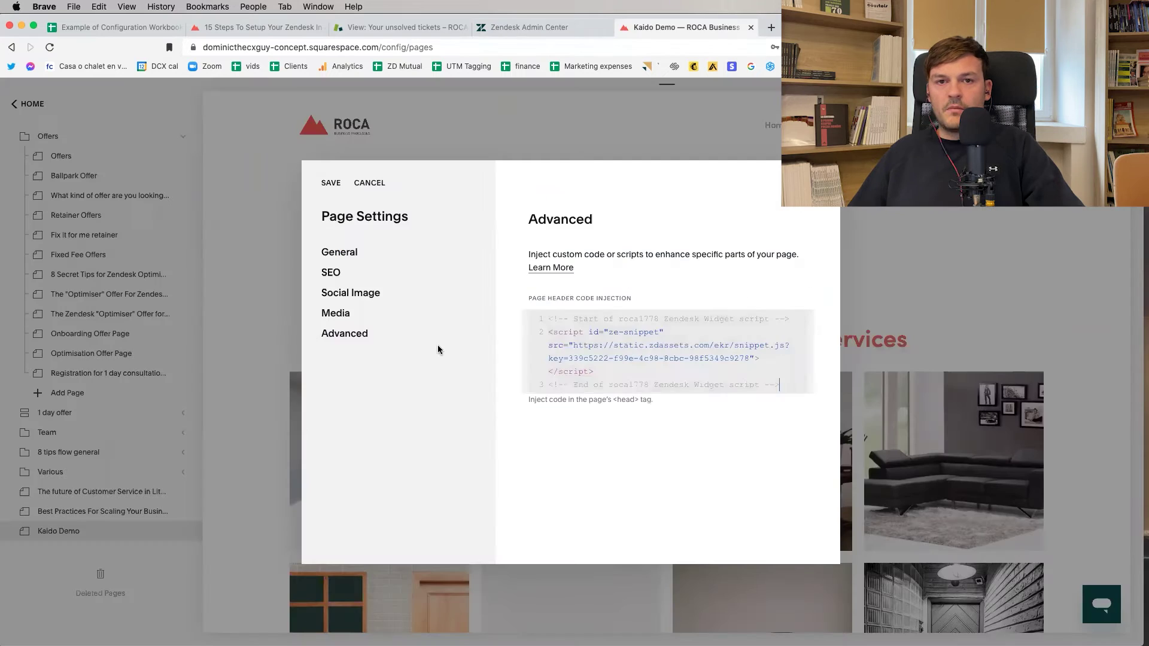
# Step: Save the widget script in the Kaido Demo page's header code injection and open the chat widget on the live page
pyautogui.click(331, 184)
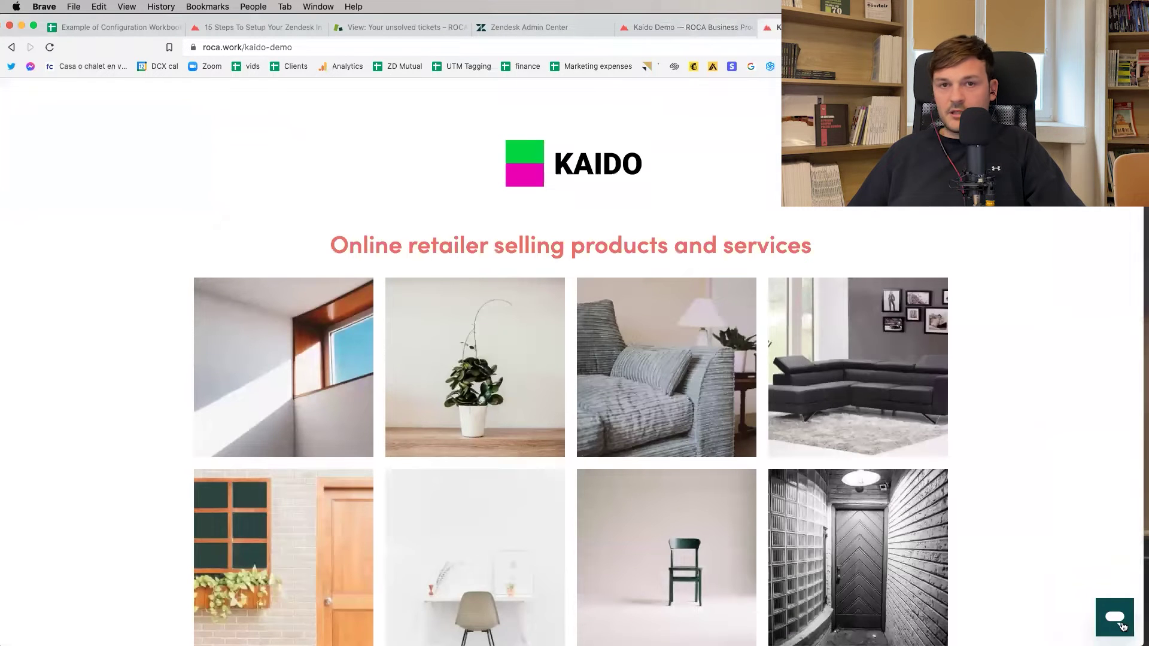
pyautogui.click(1124, 626)
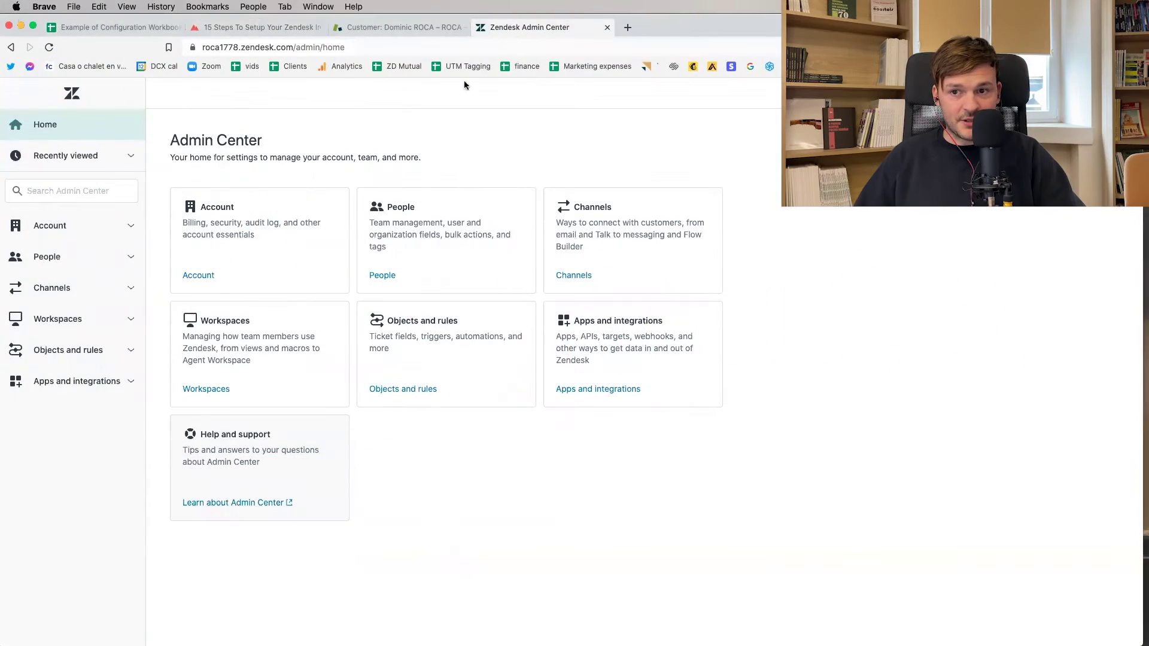
# Step: Open the ROCA brand's settings, dismiss the introductory tour, and examine the {{agent.signature}} placeholder in the agent signature
pyautogui.click(50, 225)
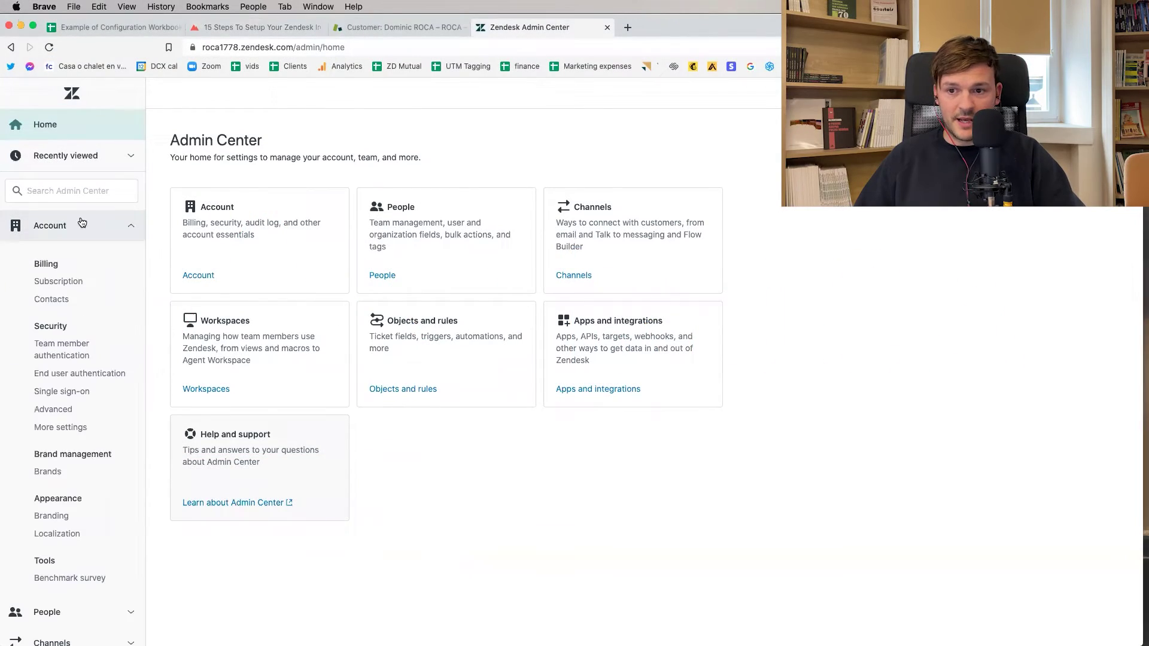
pyautogui.click(47, 469)
pyautogui.click(290, 226)
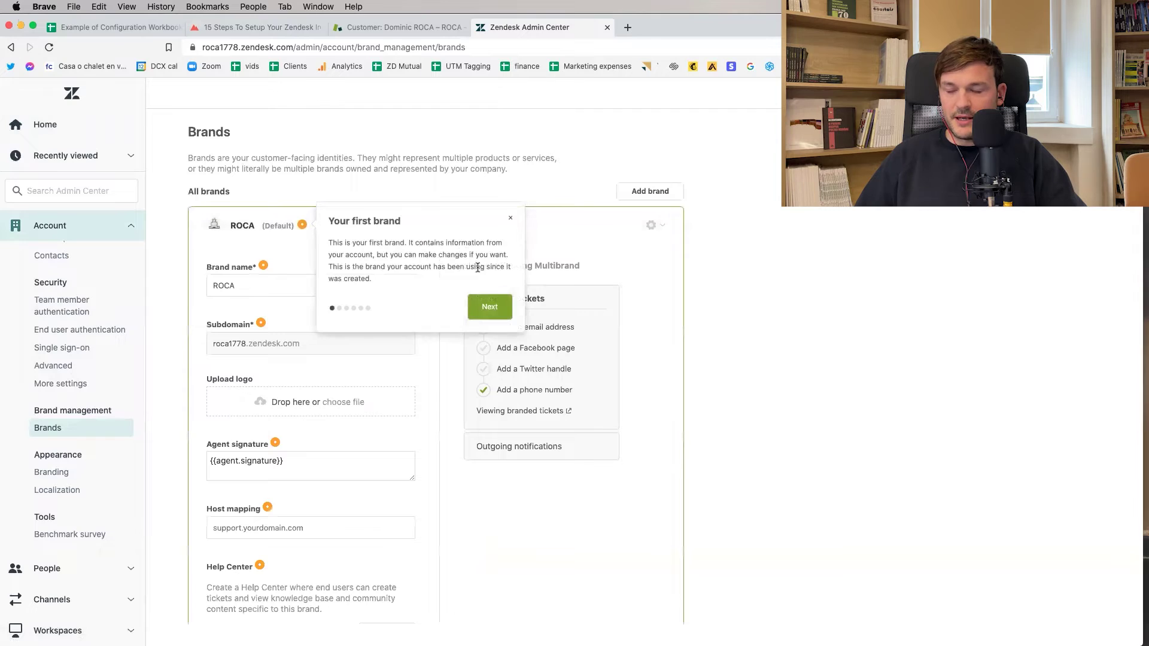
pyautogui.click(508, 222)
pyautogui.scroll(-2, 536, 375)
pyautogui.tripleClick(306, 405)
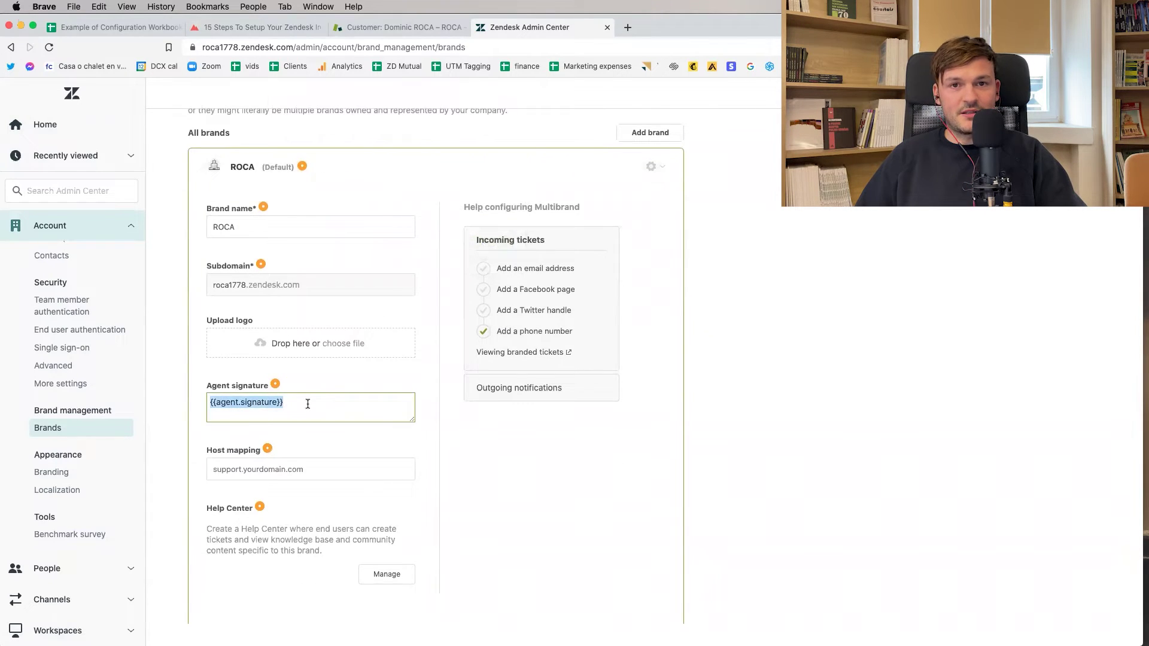
# Step: Switch to the agent's user profile and set the signature to the agent's first name with "Tech Support Specialist" on a second line
pyautogui.click(379, 35)
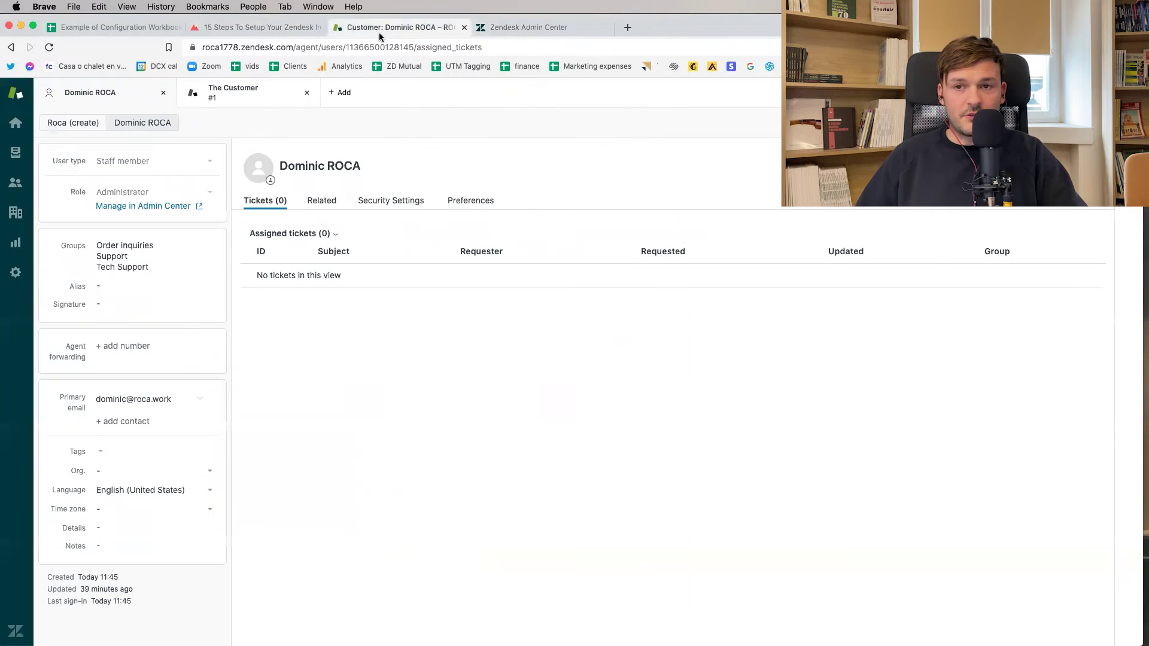
pyautogui.click(127, 300)
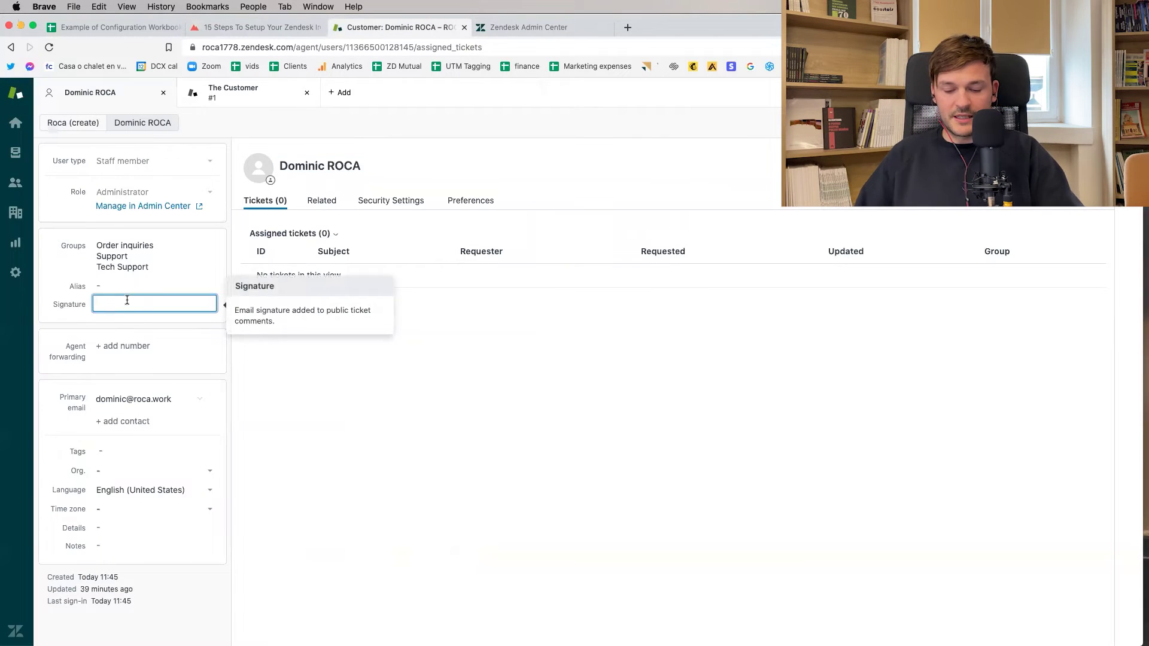
pyautogui.press('Return')
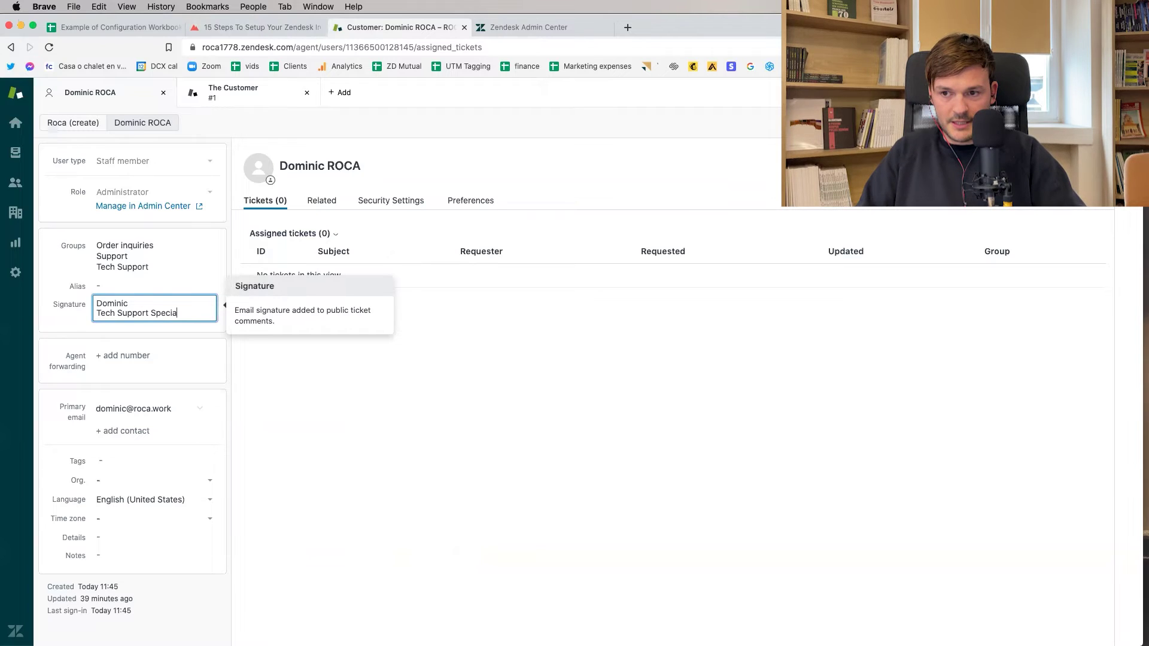
pyautogui.click(333, 430)
# Step: Reply publicly to the sample ticket with "Hey there, Thanks for getting in touch.", submit it as Pending, and highlight the reply's signature
pyautogui.click(215, 94)
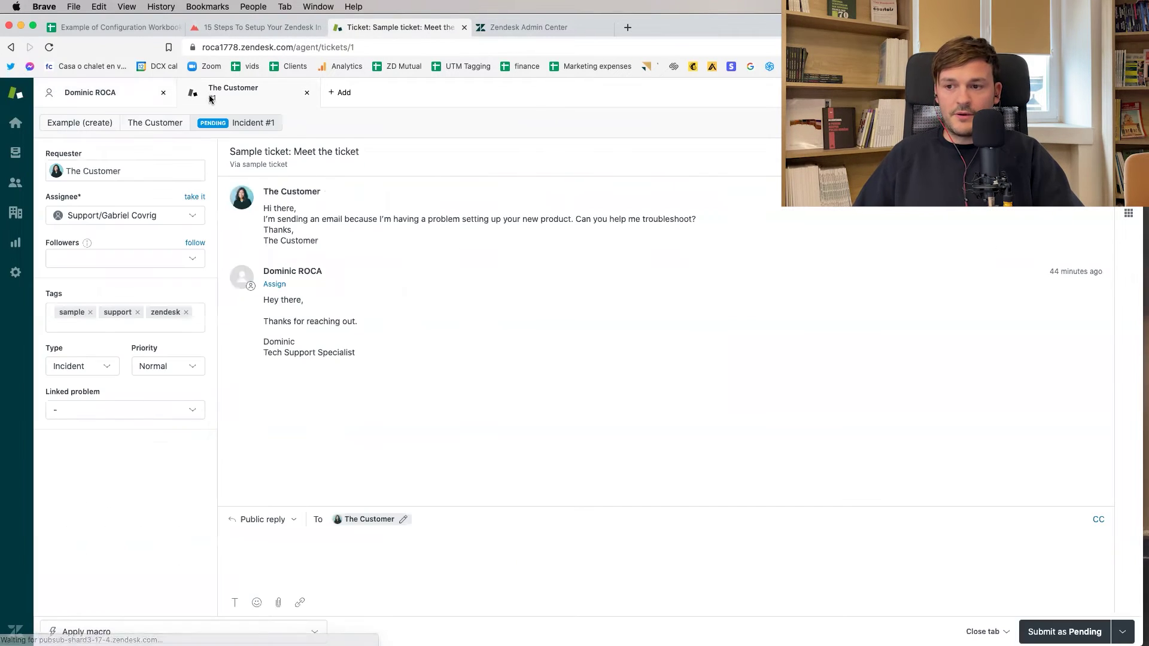
pyautogui.click(306, 548)
pyautogui.write('Hey there,  Thanks for gettin')
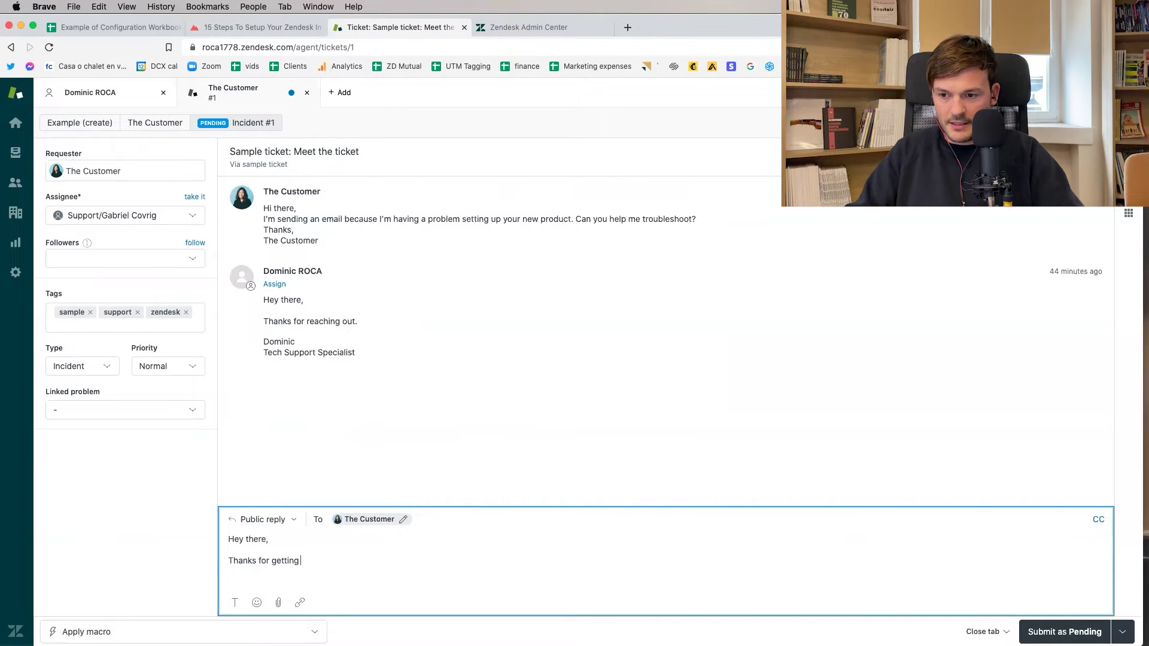
pyautogui.click(1065, 632)
pyautogui.click(822, 263)
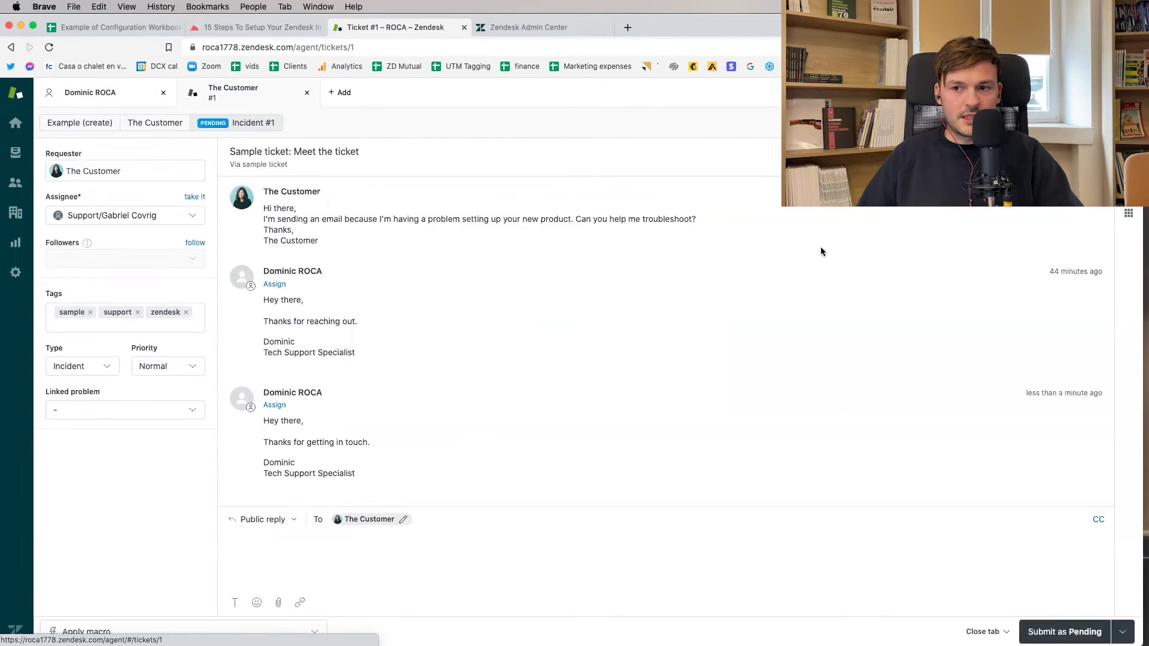
pyautogui.moveTo(367, 474); pyautogui.dragTo(264, 462)
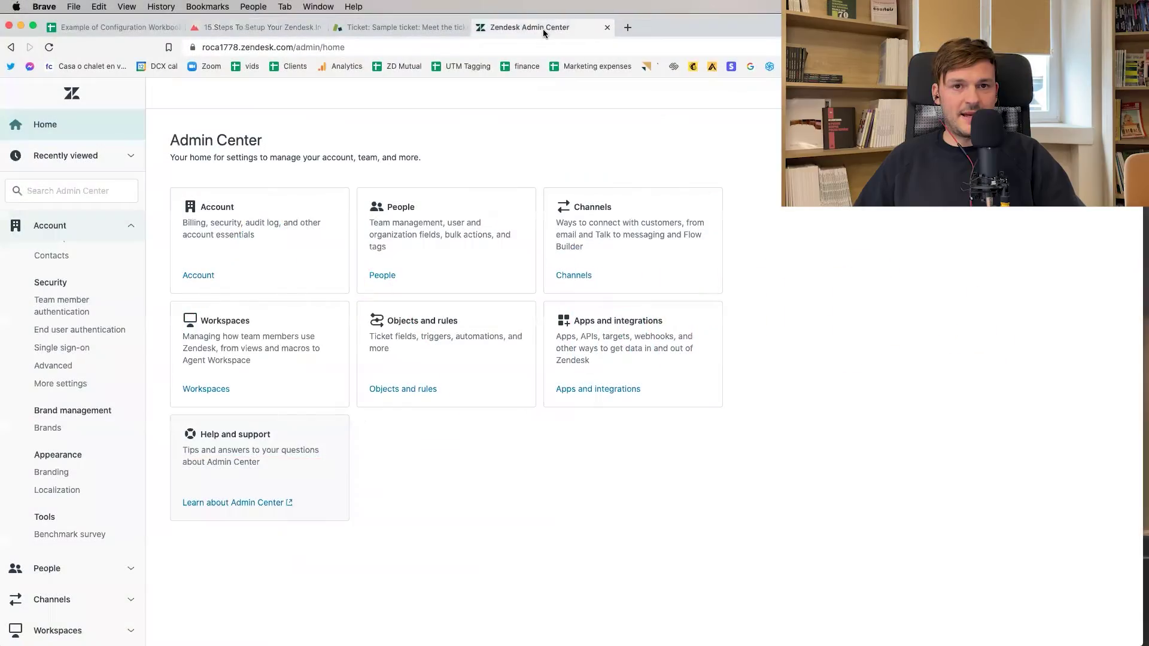
# Step: Return to the Admin Center and add a new business-hours schedule with the time zone (GMT+01:00) Berlin
pyautogui.click(84, 354)
pyautogui.scroll(-4, 84, 383)
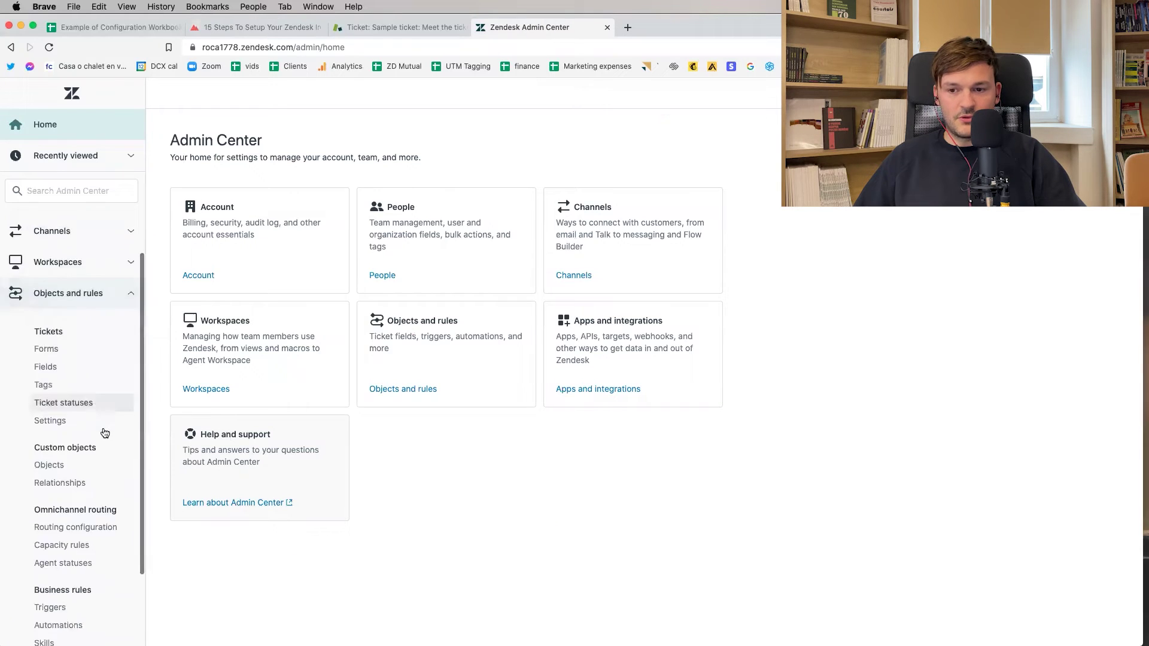
pyautogui.click(55, 598)
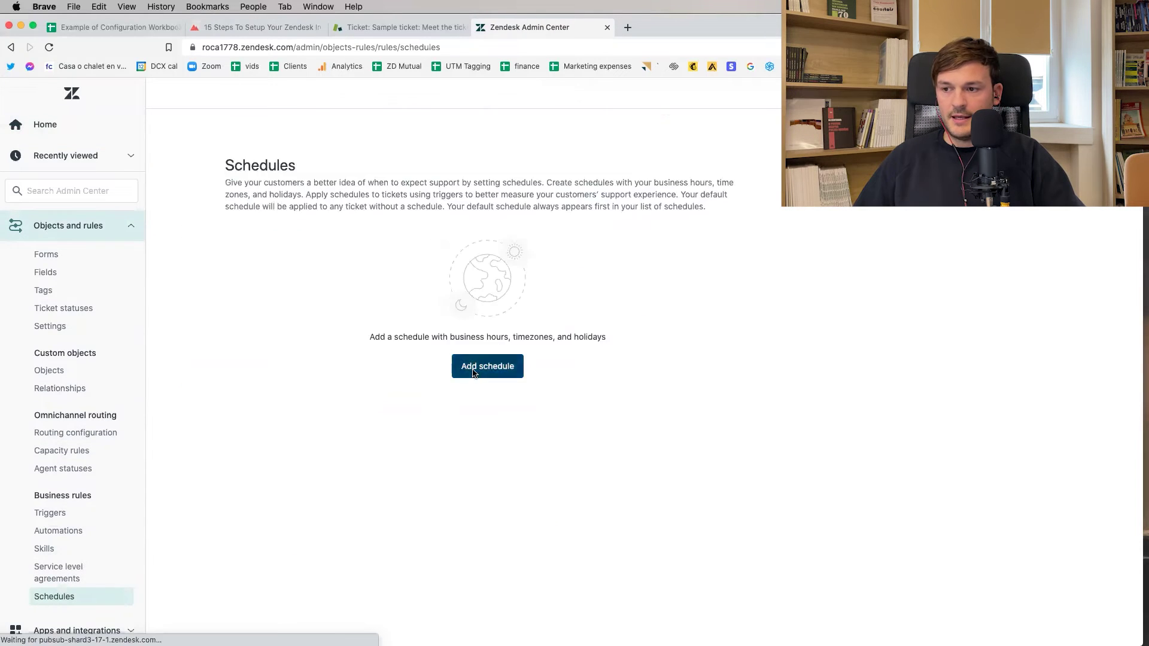
pyautogui.click(487, 366)
pyautogui.click(322, 259)
pyautogui.write('ber')
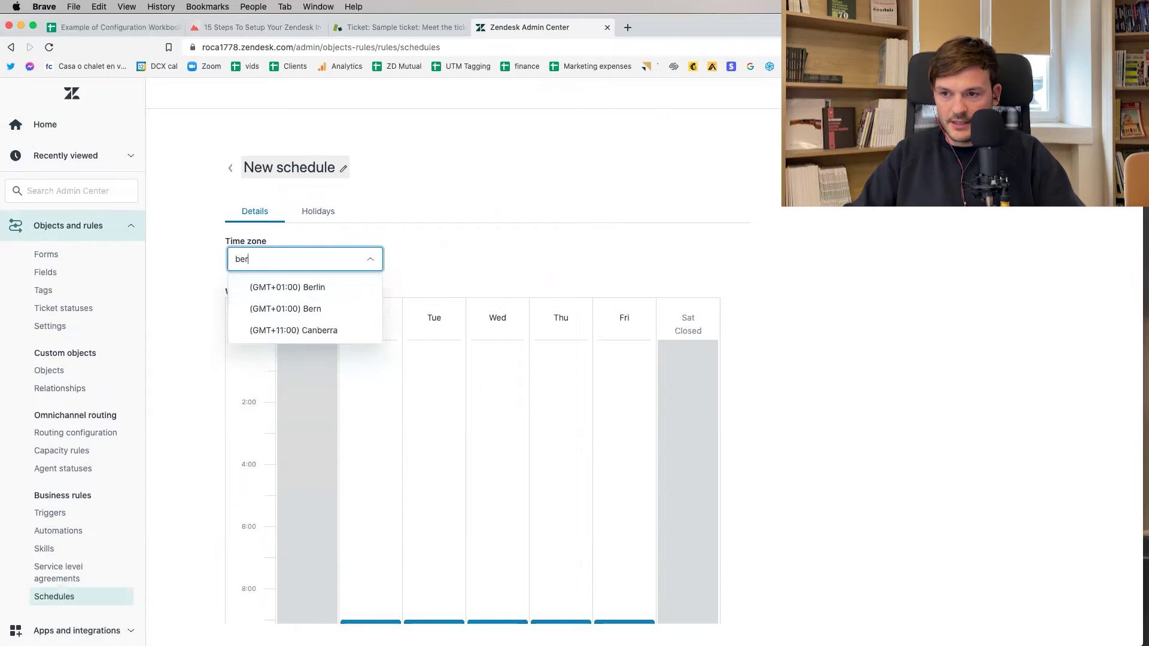
pyautogui.click(314, 307)
# Step: Name the schedule "Central Europe Schedule" and review its weekly business hours
pyautogui.click(313, 168)
pyautogui.press('super+a')
pyautogui.write('Cent')
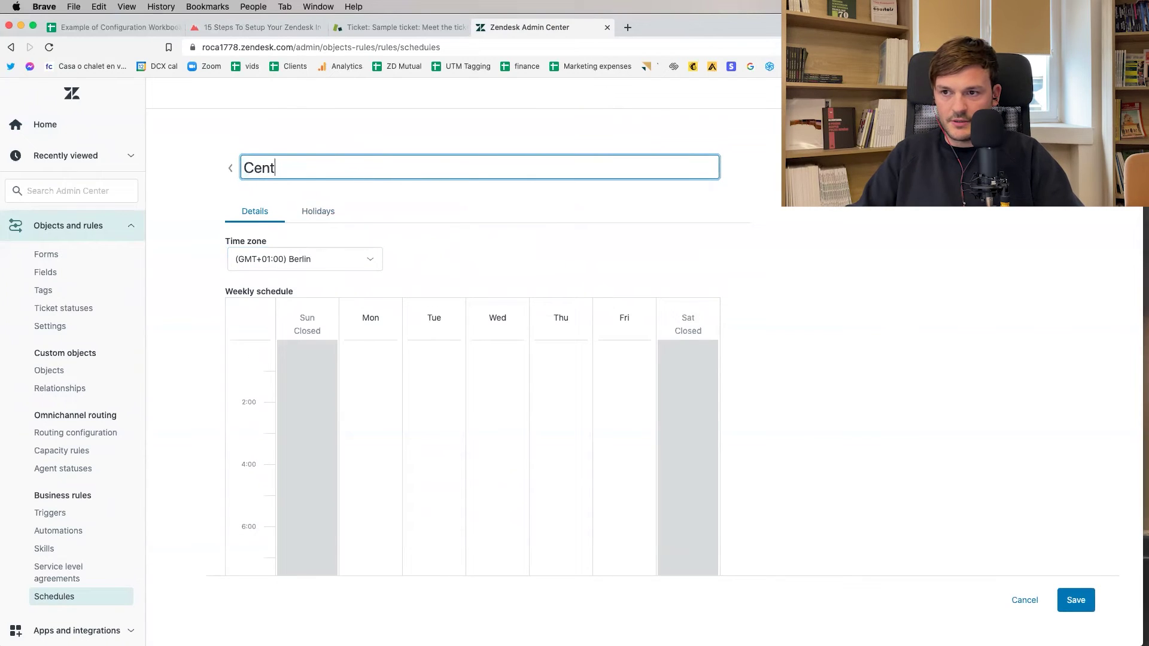
pyautogui.write('ral Europe Schedule')
pyautogui.scroll(-5, 339, 307)
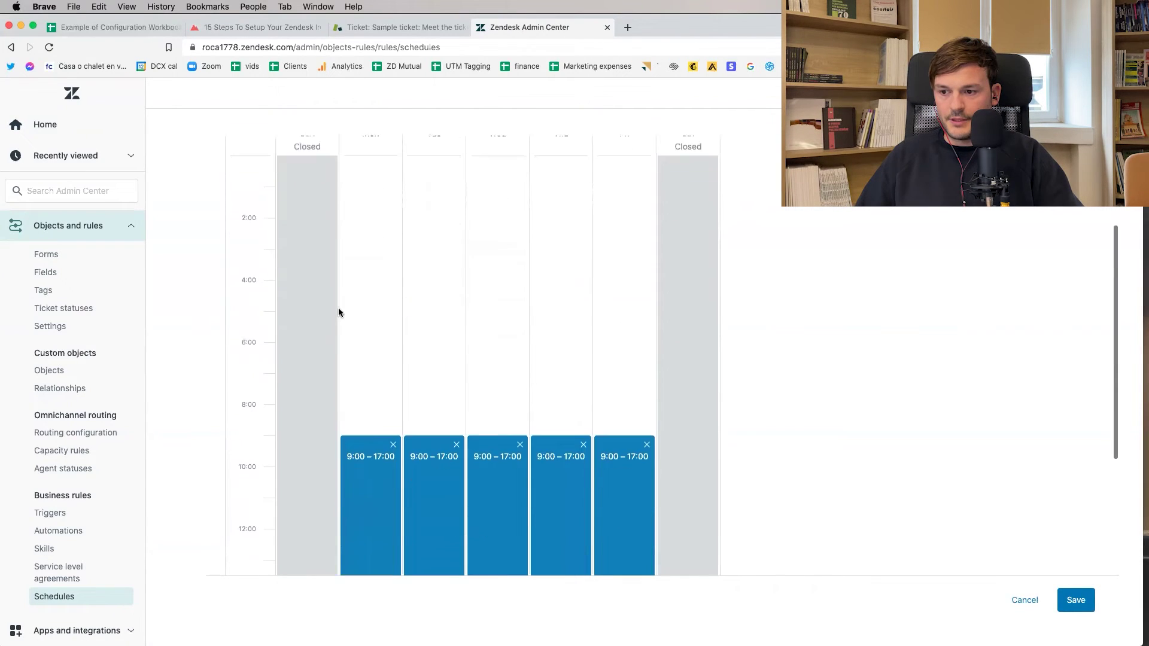
pyautogui.scroll(5, 378, 417)
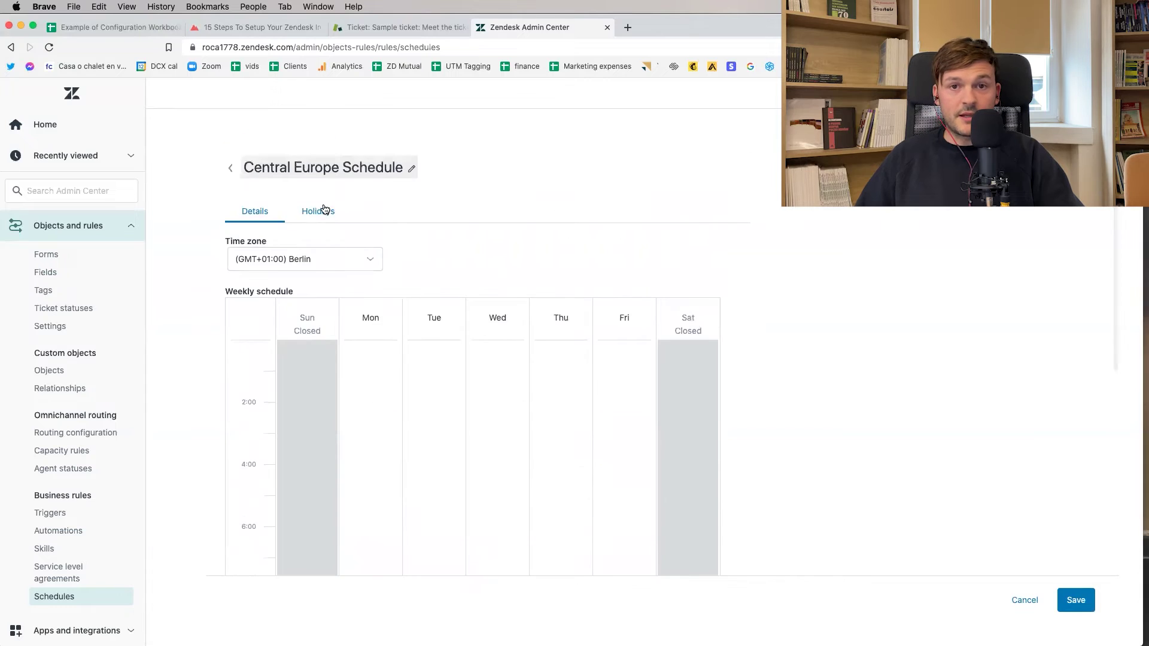
# Step: Add a "Christmas time" holiday from 12/23/2022 to 12/26/2022 to the Central Europe Schedule and save the schedule
pyautogui.click(322, 210)
pyautogui.click(719, 295)
pyautogui.write('Chri')
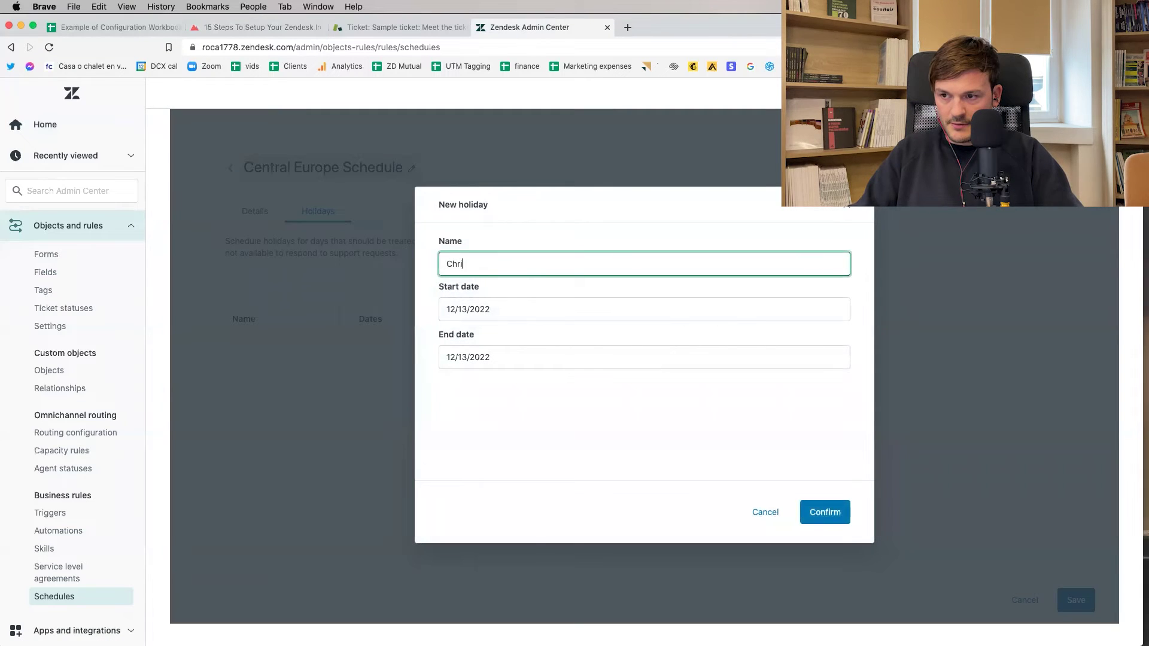
pyautogui.write('stmas time')
pyautogui.press('Tab')
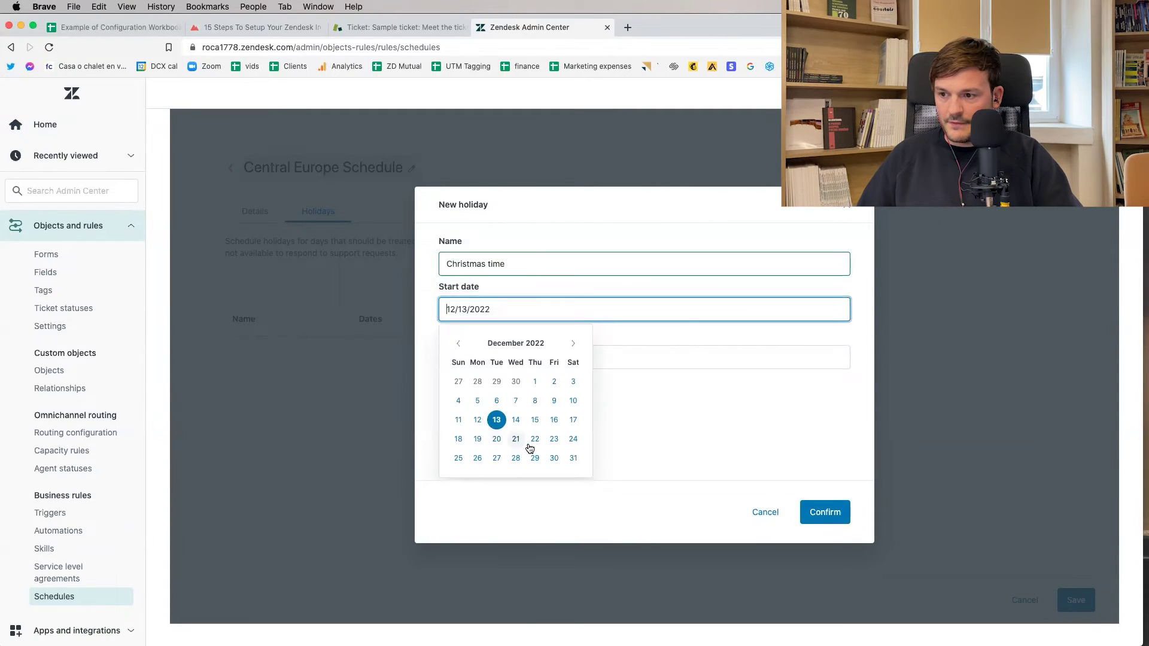
pyautogui.click(554, 442)
pyautogui.click(550, 354)
pyautogui.click(478, 461)
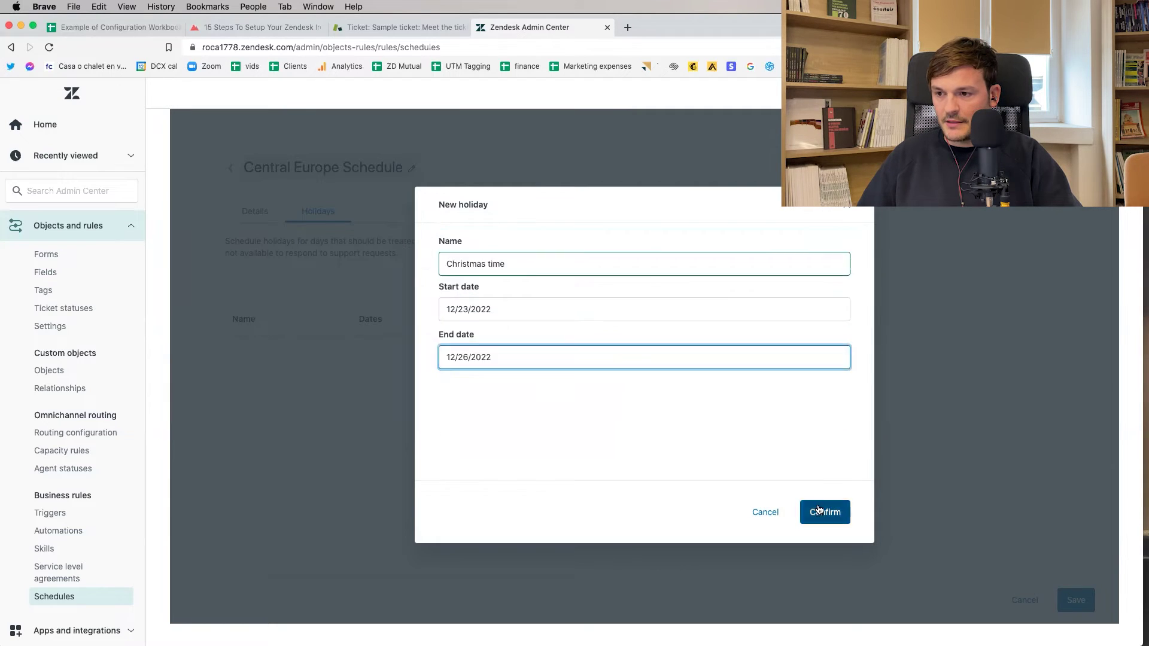
pyautogui.click(813, 506)
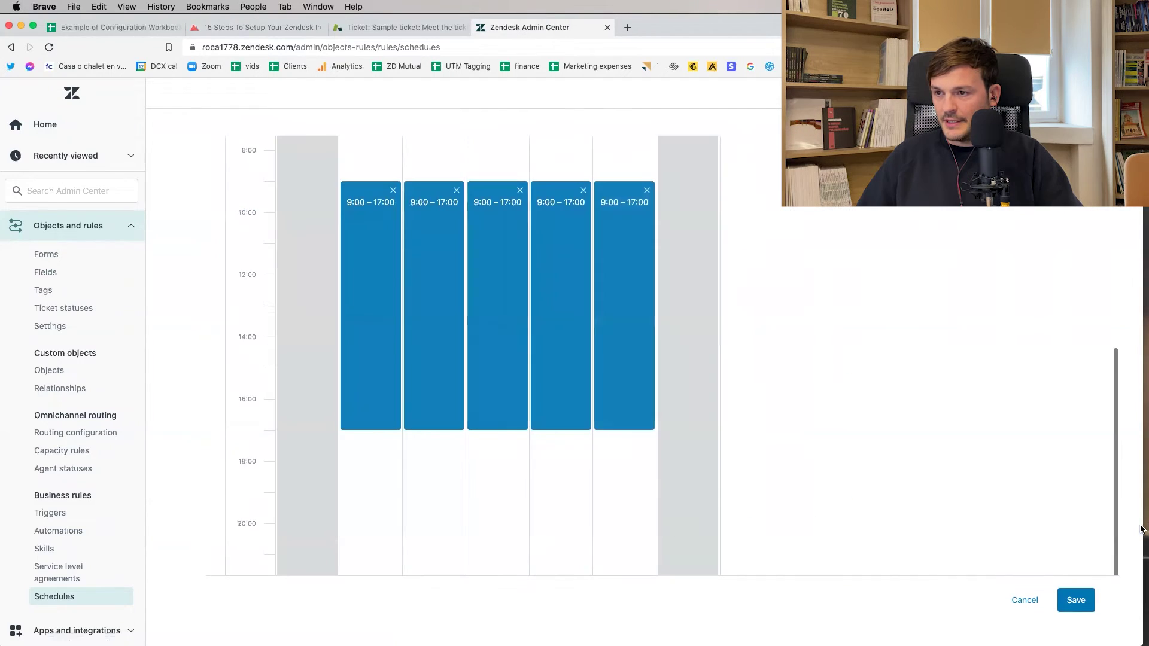
pyautogui.click(1076, 600)
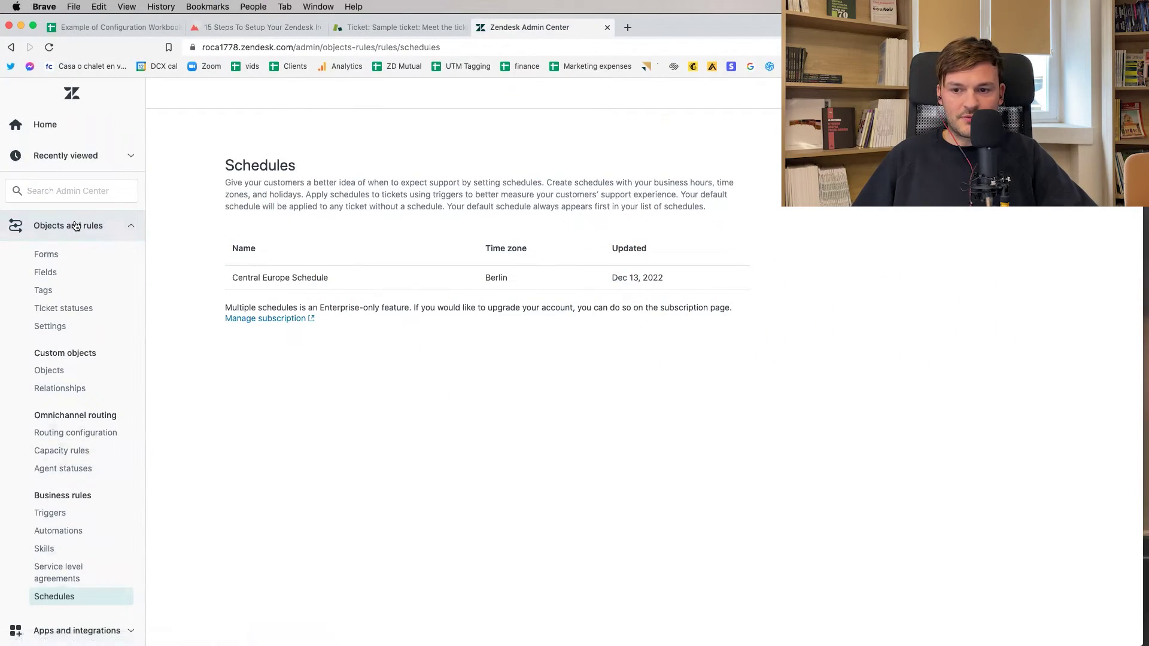
# Step: Add a new service level agreement policy named "Order inquiries"
pyautogui.click(62, 570)
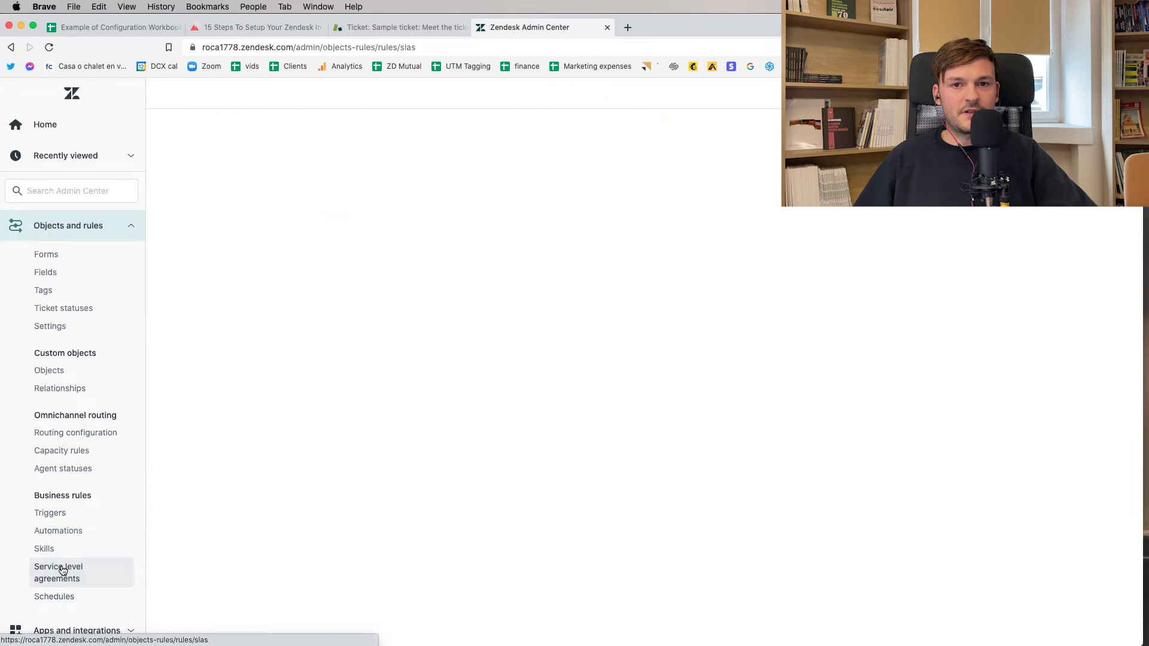
pyautogui.click(437, 422)
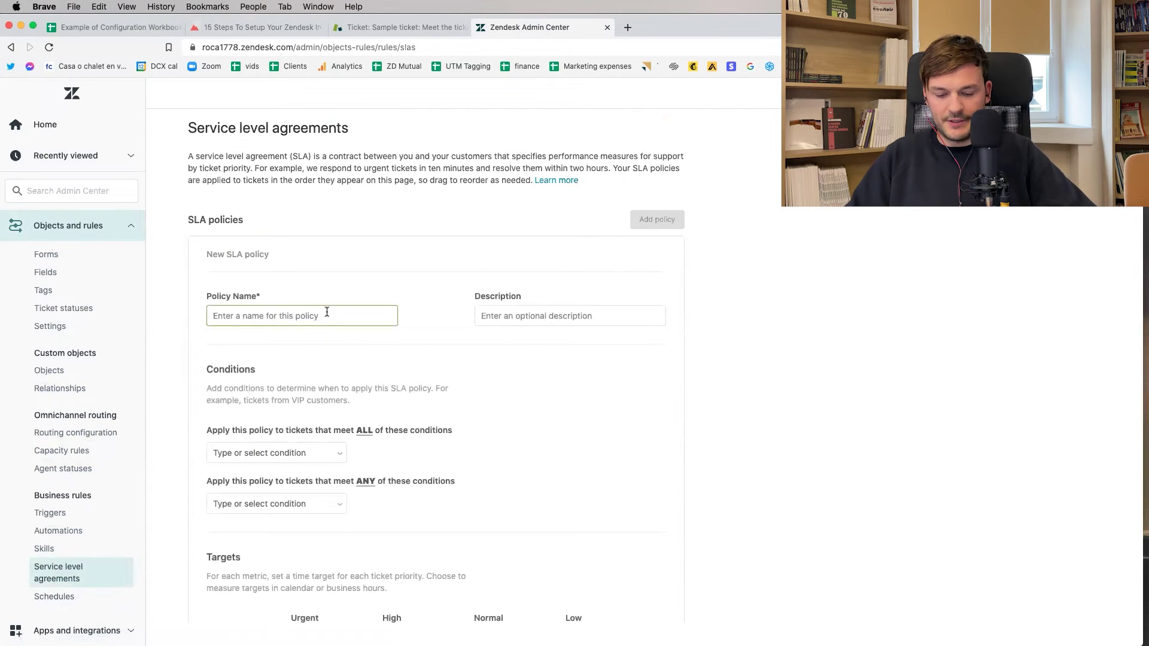
pyautogui.write('Order inquiri')
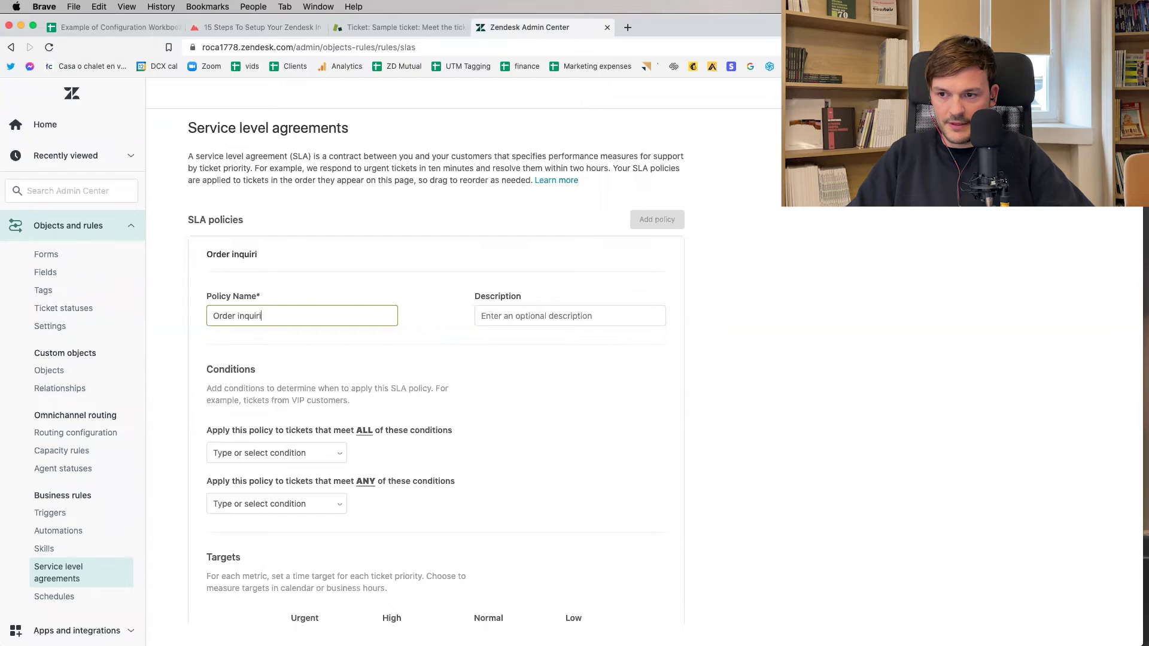
pyautogui.write('es')
# Step: Apply the SLA policy to tickets meeting the ALL condition Group Is Order inquiries
pyautogui.scroll(-3, 264, 325)
pyautogui.click(267, 320)
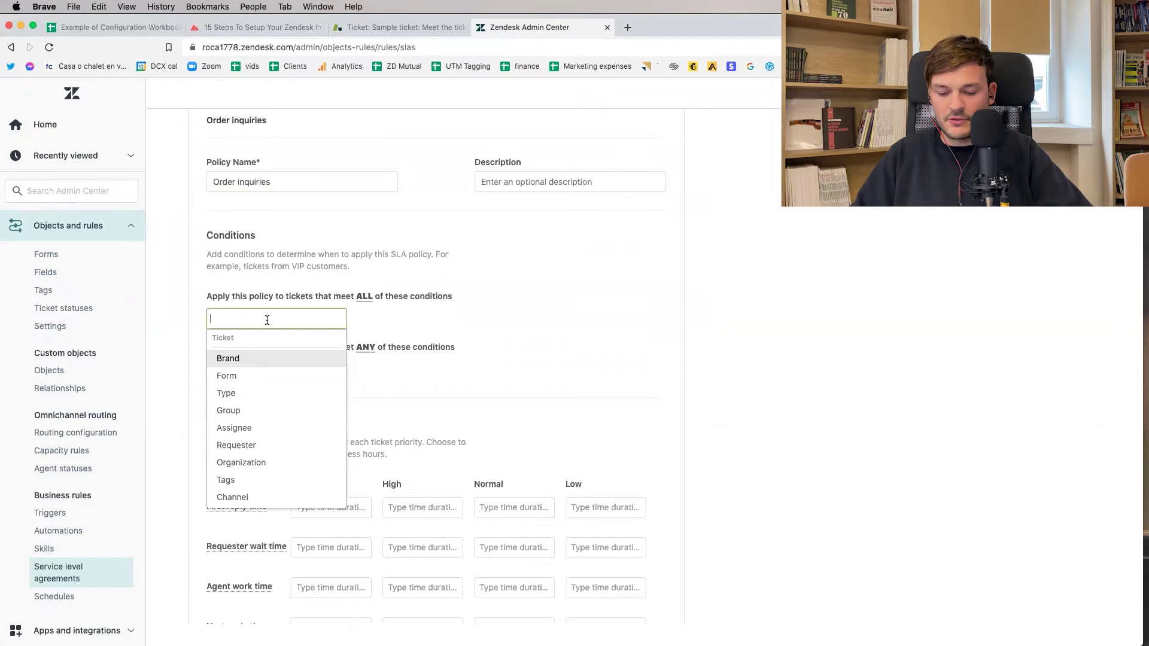
pyautogui.click(231, 410)
pyautogui.click(382, 343)
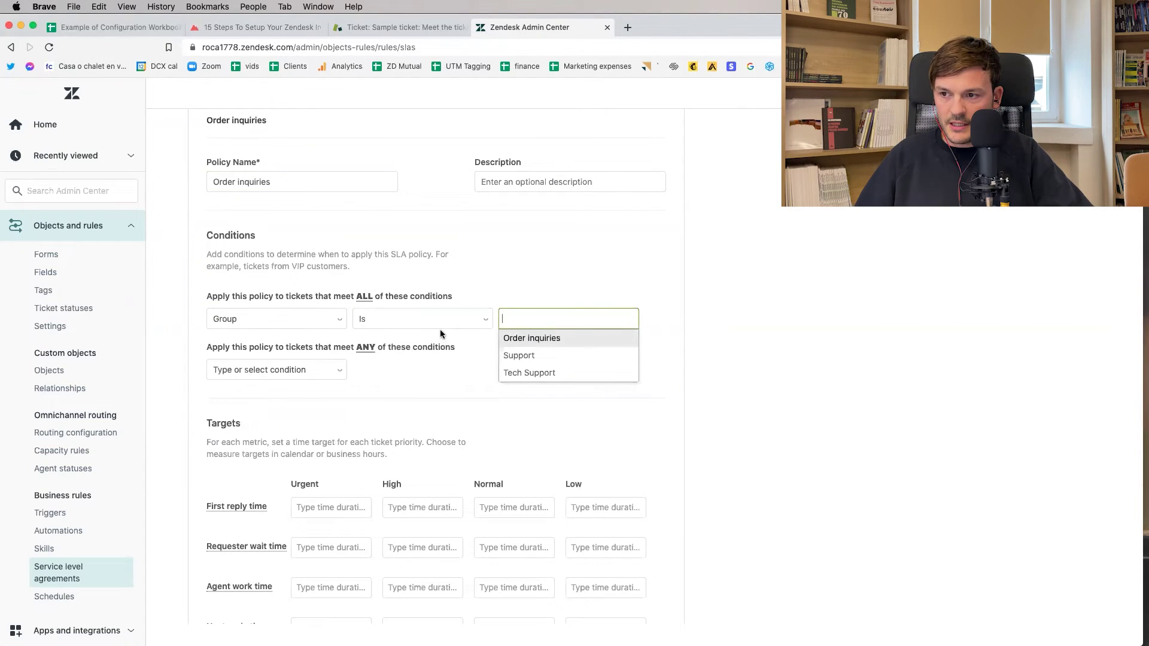
pyautogui.click(541, 341)
# Step: Set the first reply time targets to 2h for Urgent, 4h for High, 8h for Normal and 12h for Low
pyautogui.scroll(-5, 454, 390)
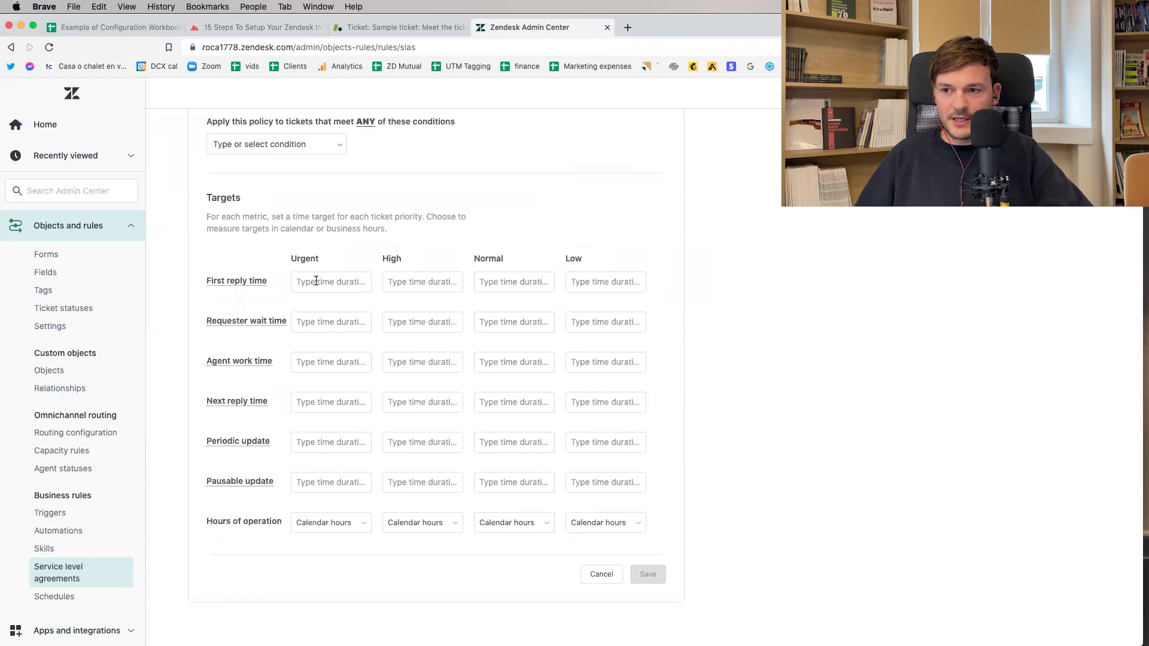
pyautogui.write('2')
pyautogui.click(400, 280)
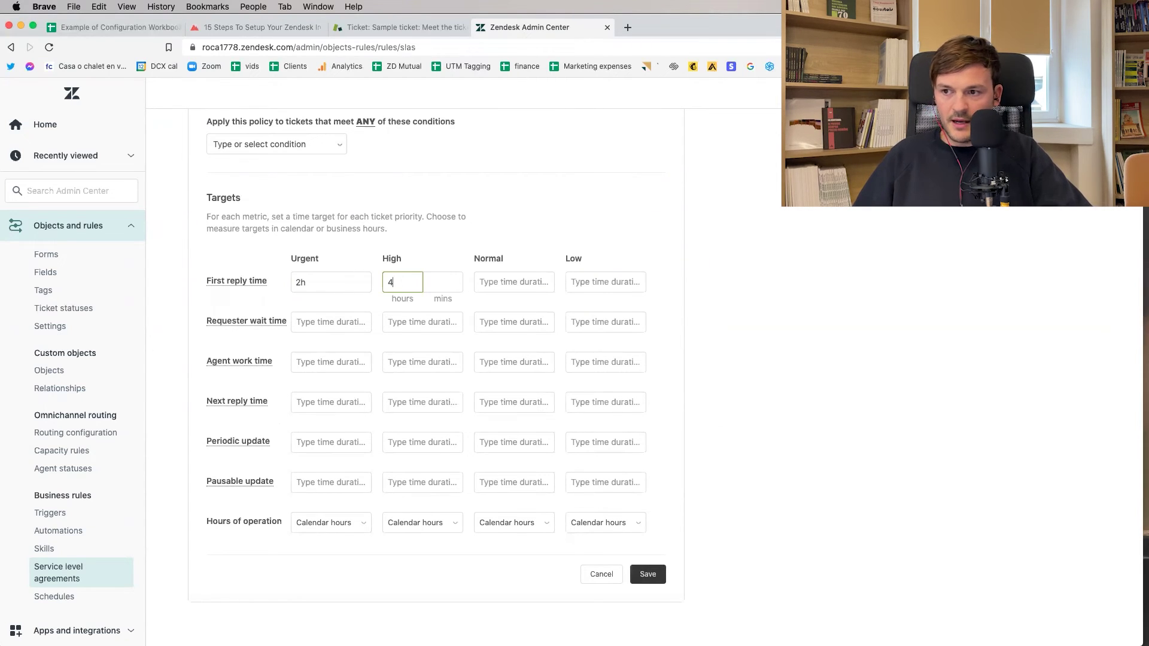
pyautogui.click(480, 279)
pyautogui.click(578, 280)
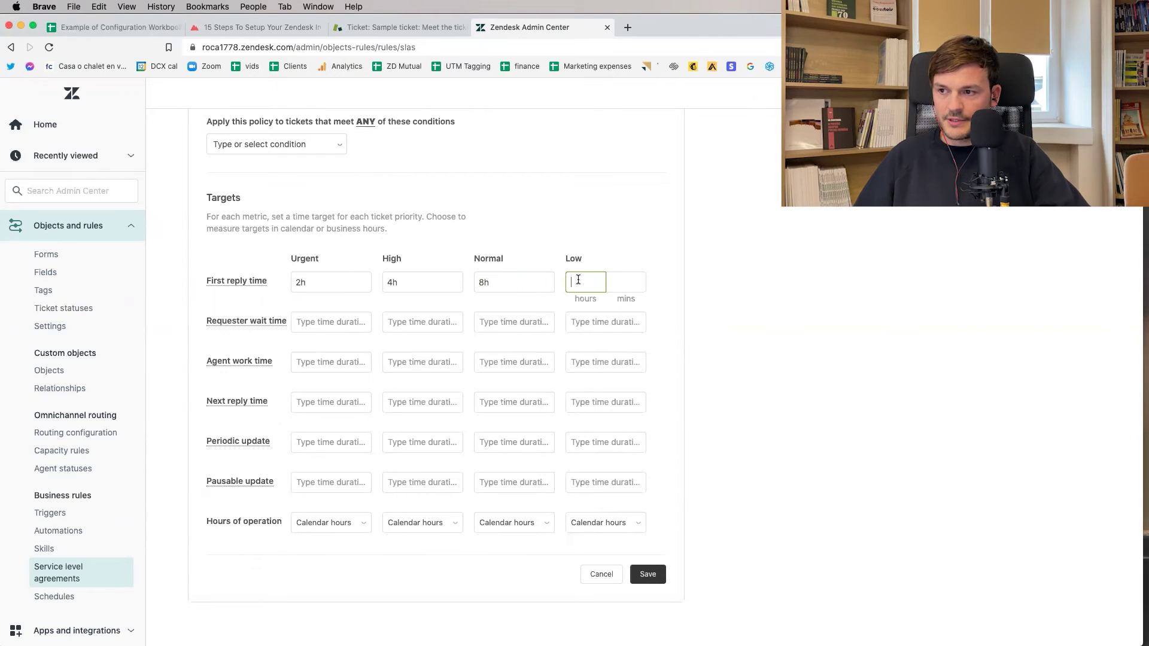
# Step: Set the requester wait time targets to 4h for Urgent, 8h for High, 16h for Normal and 24h for Low
pyautogui.click(302, 319)
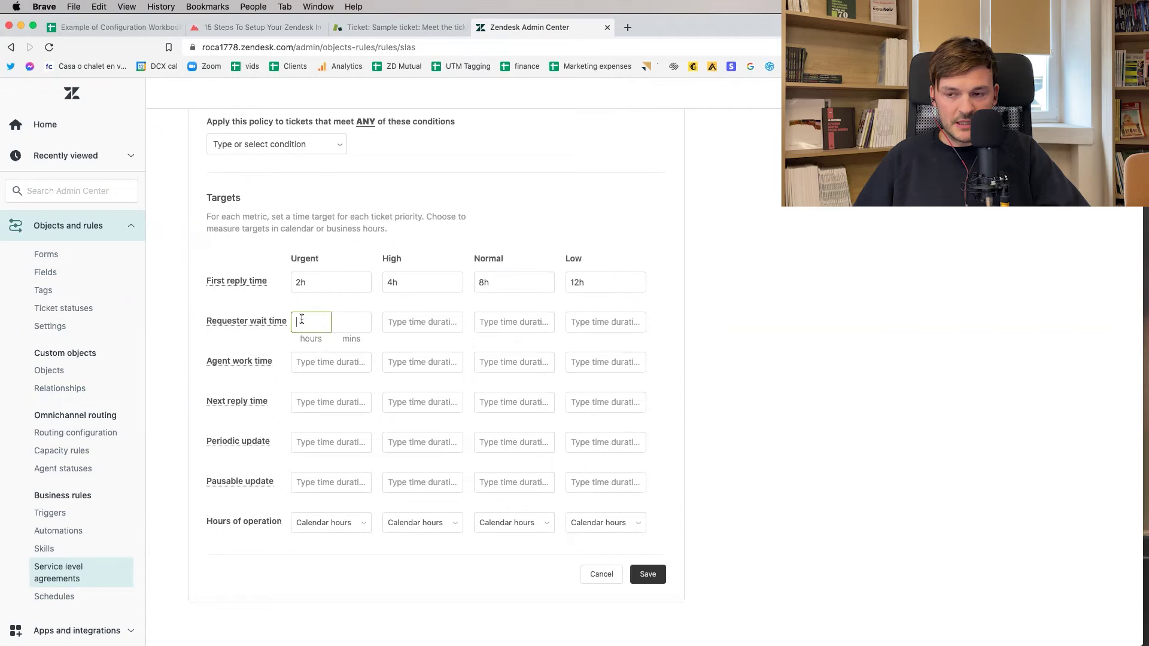
pyautogui.write('4')
pyautogui.click(396, 324)
pyautogui.write('8')
pyautogui.click(482, 321)
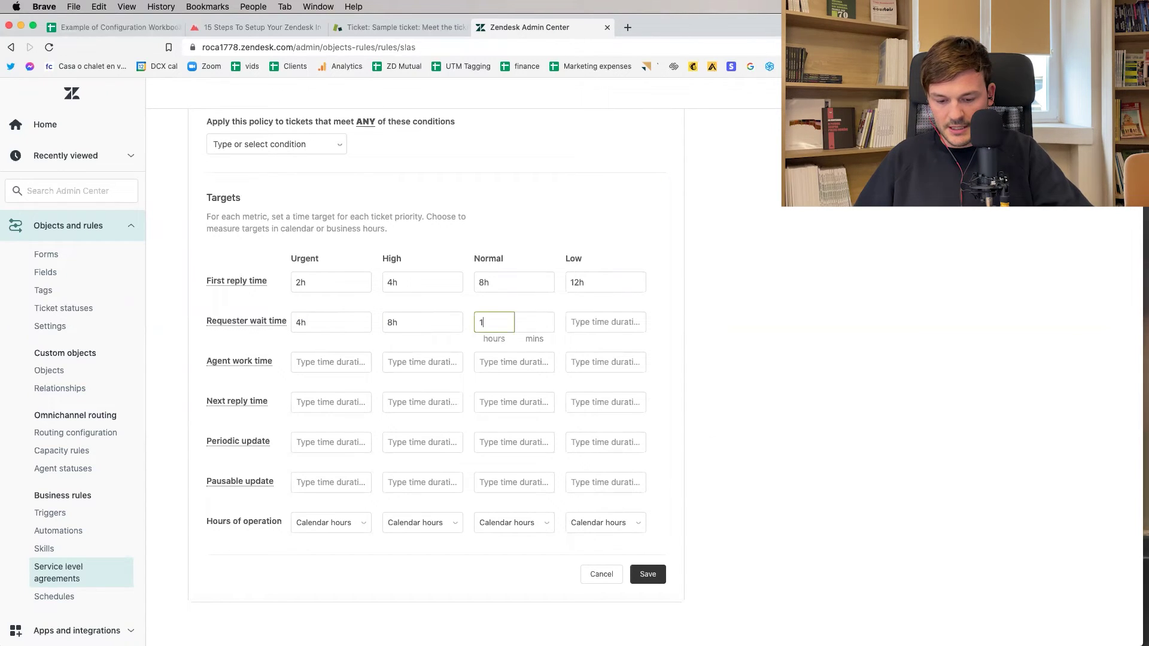
pyautogui.click(574, 317)
pyautogui.write('24')
# Step: Set the hours of operation for Urgent tickets to Business hours and save the SLA policy
pyautogui.click(335, 525)
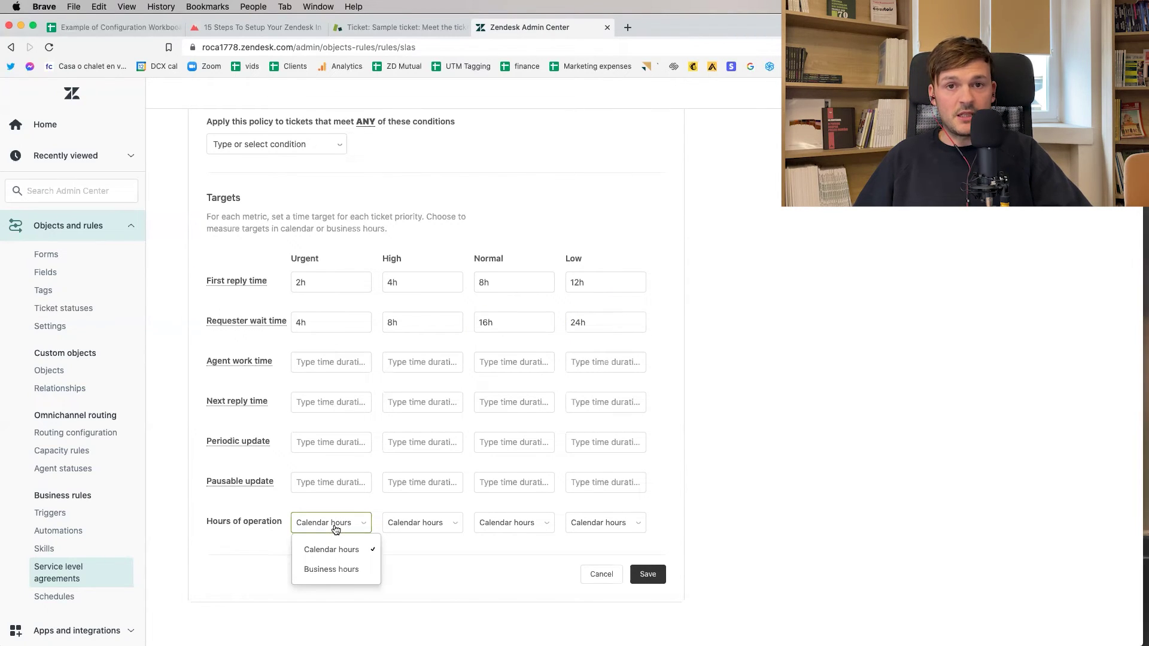
pyautogui.click(345, 568)
pyautogui.click(648, 574)
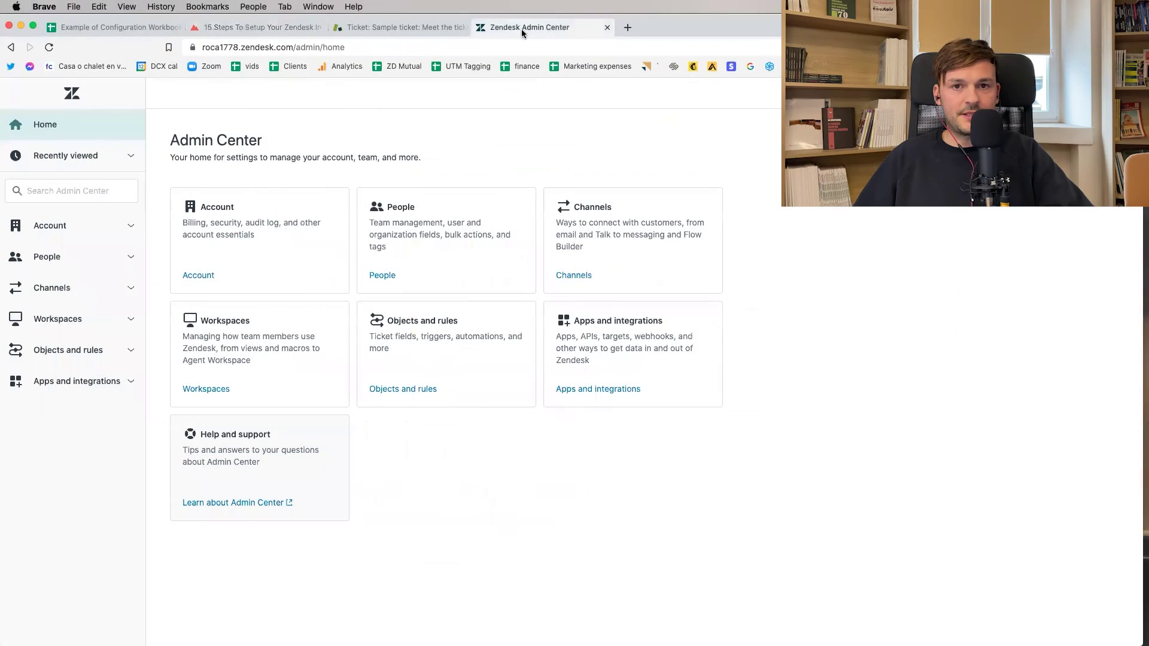
# Step: Allow end users to rate tickets in the satisfaction settings, with a follow-up question after a bad rating, and save
pyautogui.click(76, 258)
pyautogui.click(77, 444)
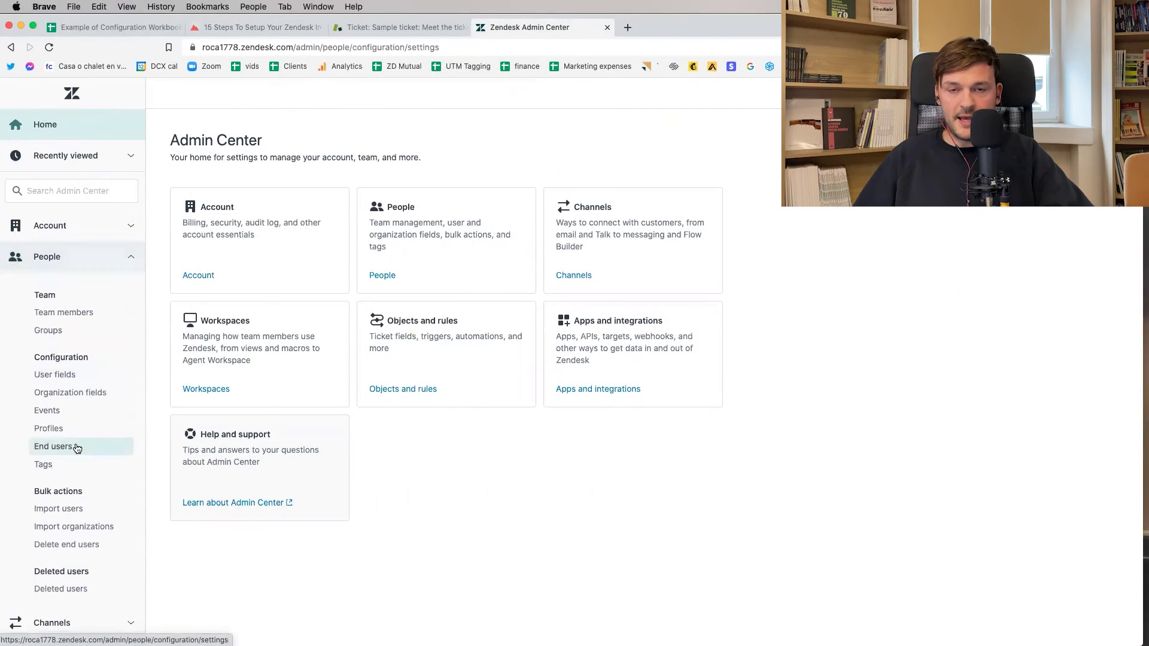
pyautogui.click(269, 194)
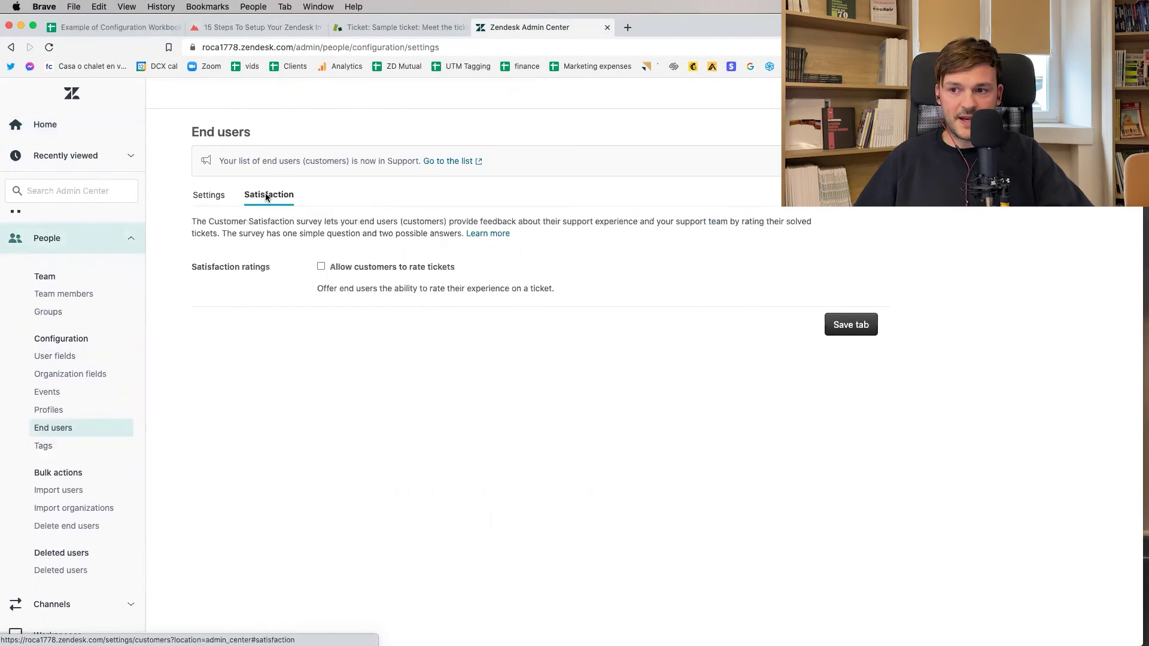
pyautogui.click(323, 270)
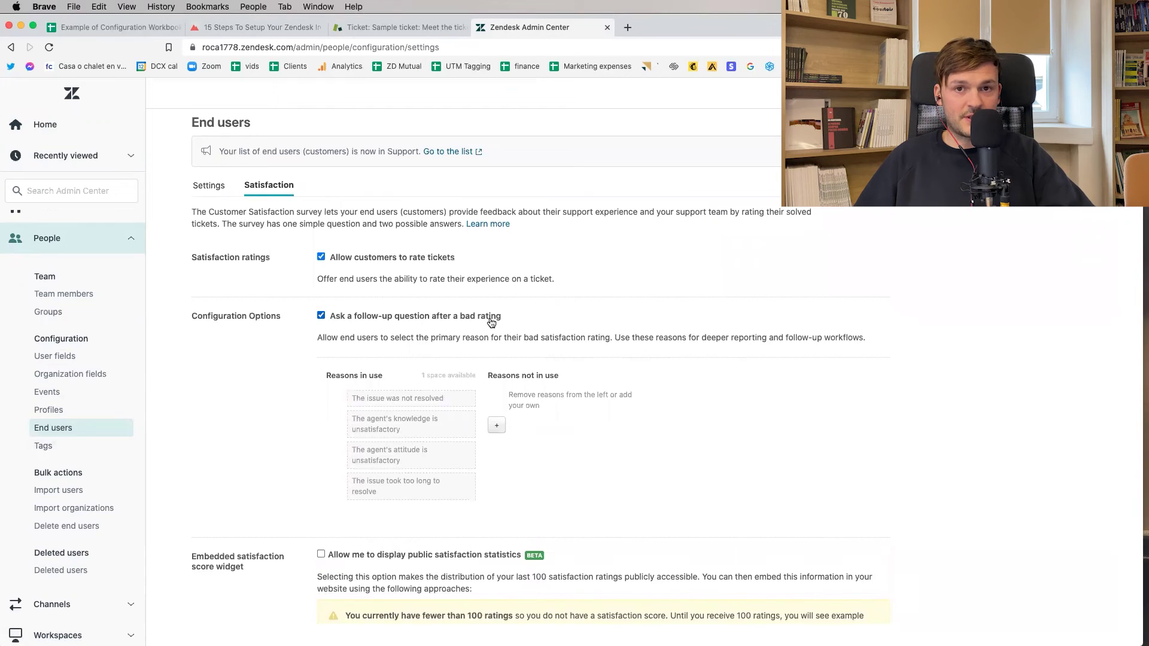
pyautogui.scroll(-3, 448, 407)
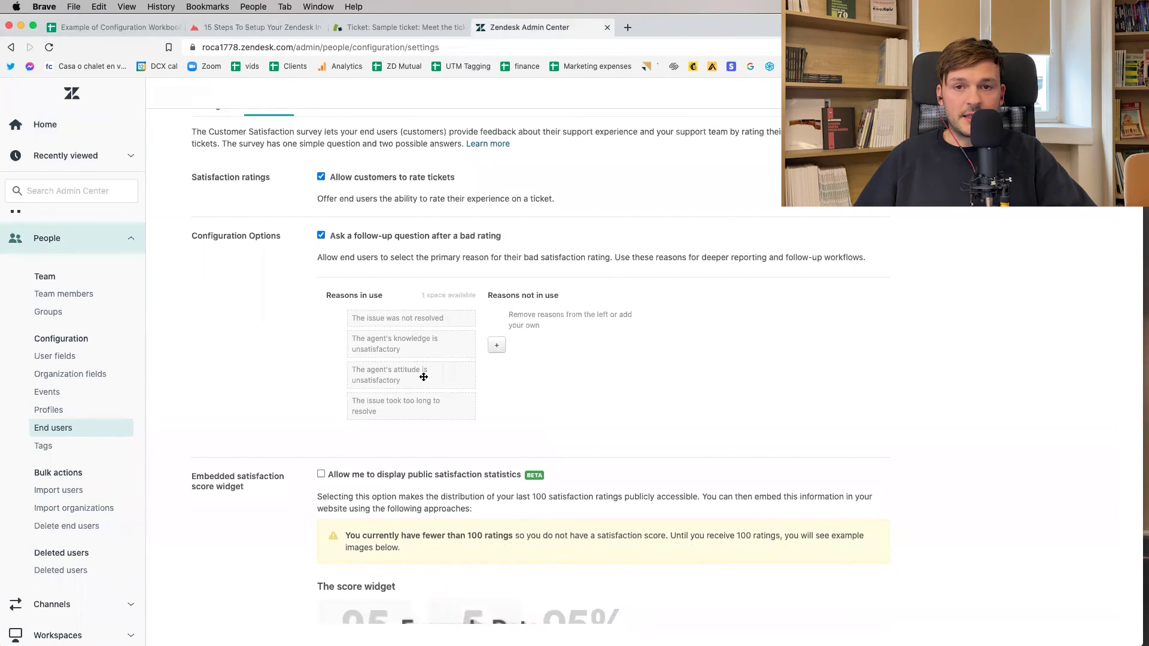
pyautogui.scroll(-1, 413, 318)
pyautogui.scroll(1, 411, 340)
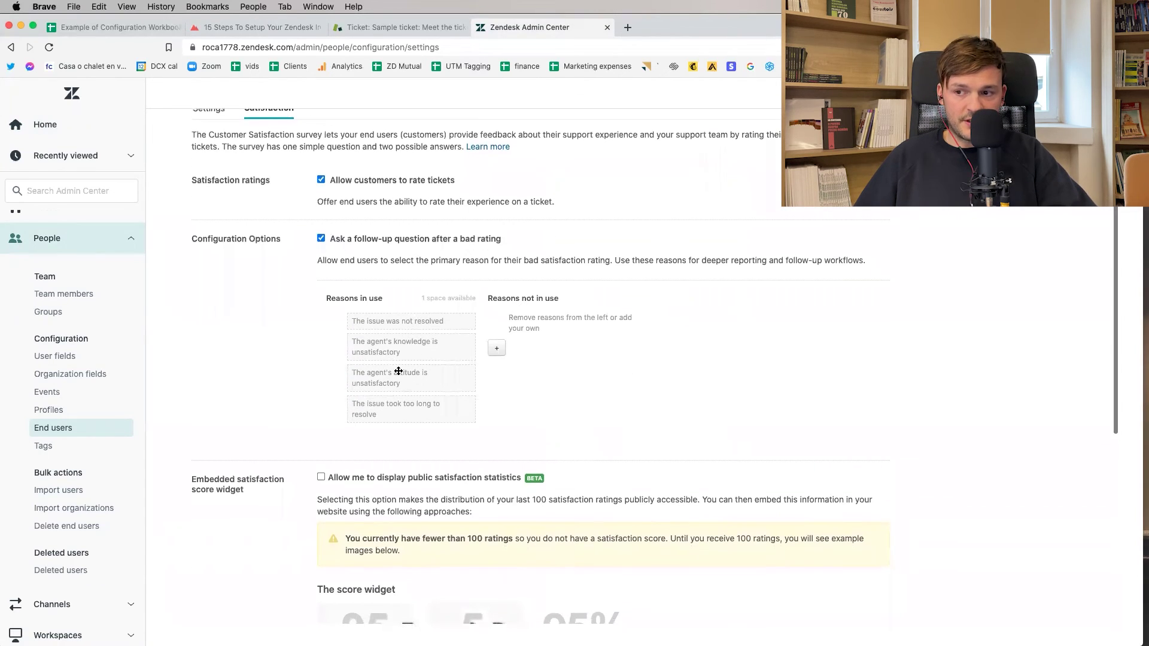
pyautogui.scroll(-10, 840, 584)
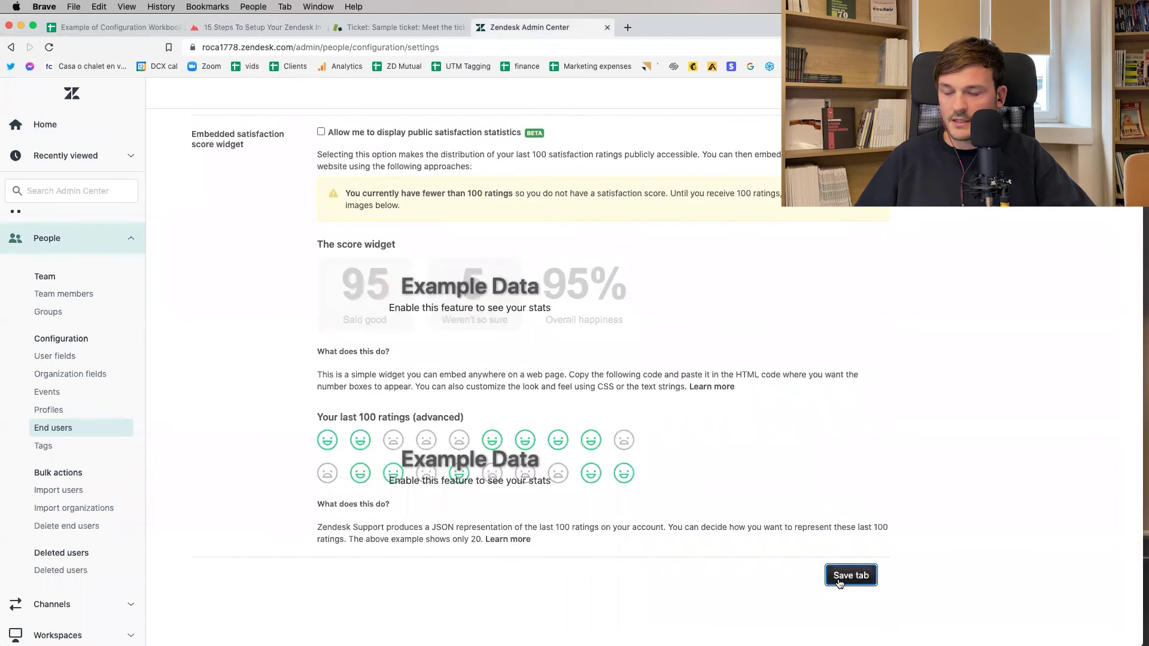
pyautogui.click(842, 578)
# Step: Activate the inactive automation "Request customer satisfaction rating (system automation)"
pyautogui.click(90, 352)
pyautogui.scroll(-4, 95, 407)
pyautogui.click(57, 531)
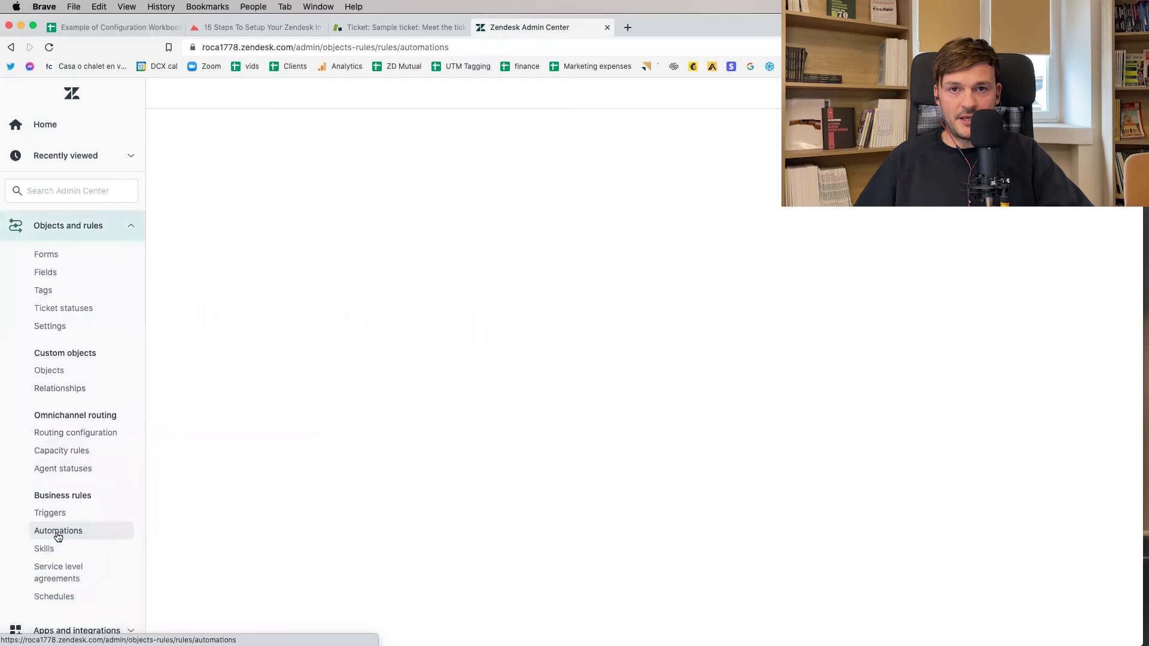
pyautogui.click(260, 268)
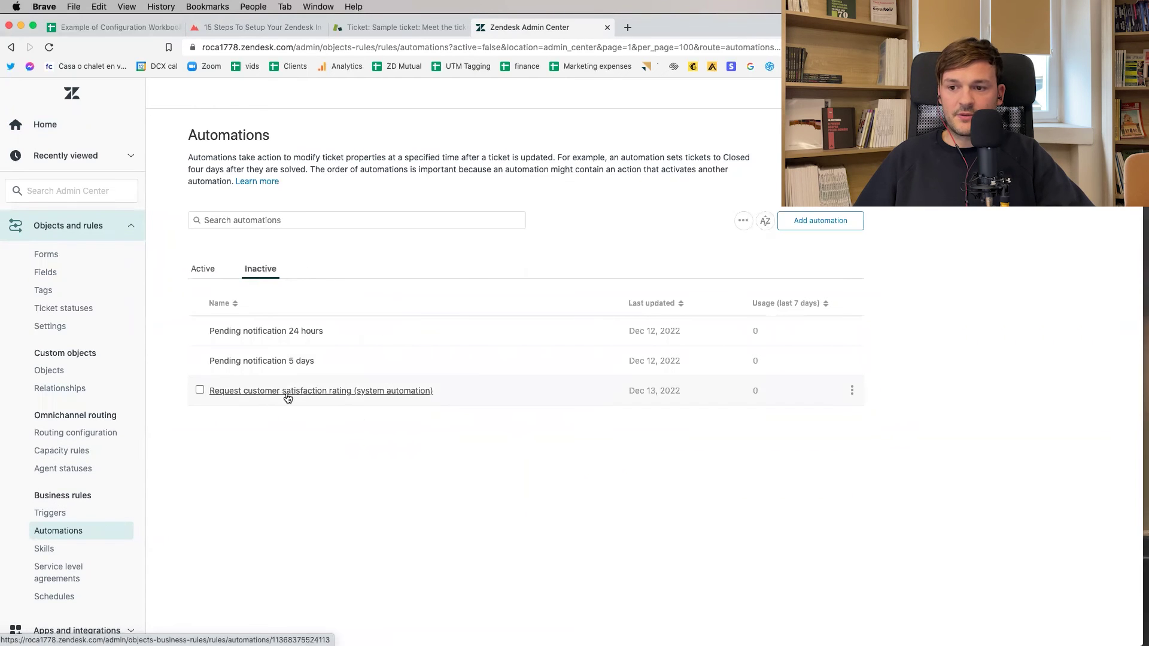
pyautogui.click(200, 391)
pyautogui.click(740, 225)
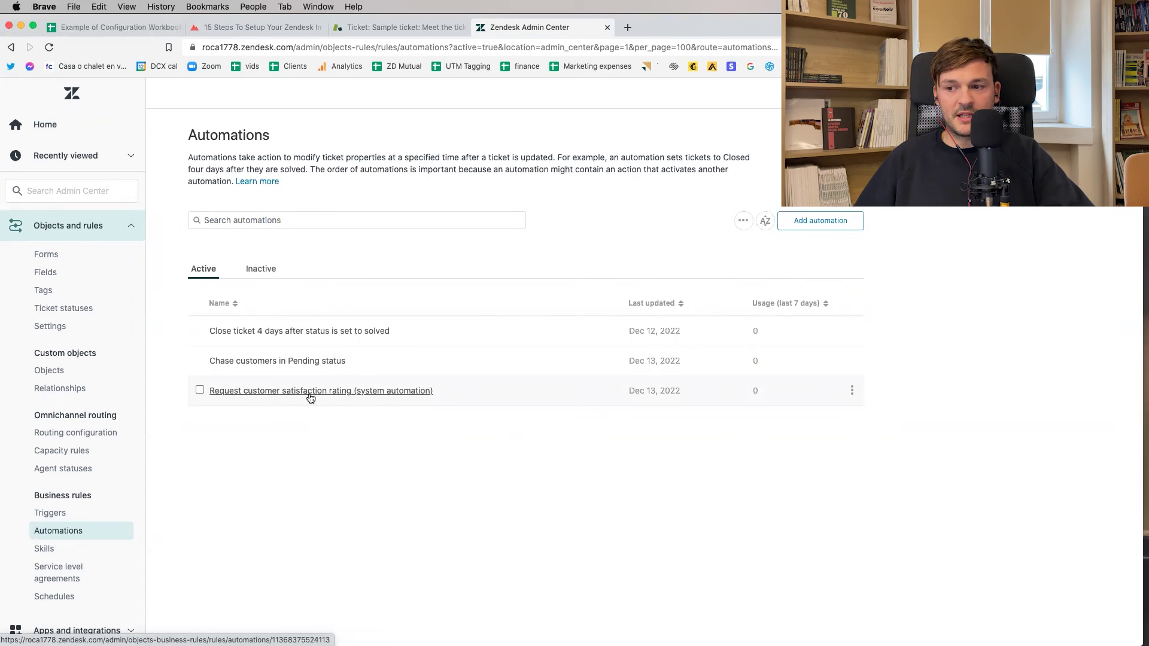
# Step: Open the customer satisfaction rating automation, review its conditions and email action, and submit it
pyautogui.click(357, 393)
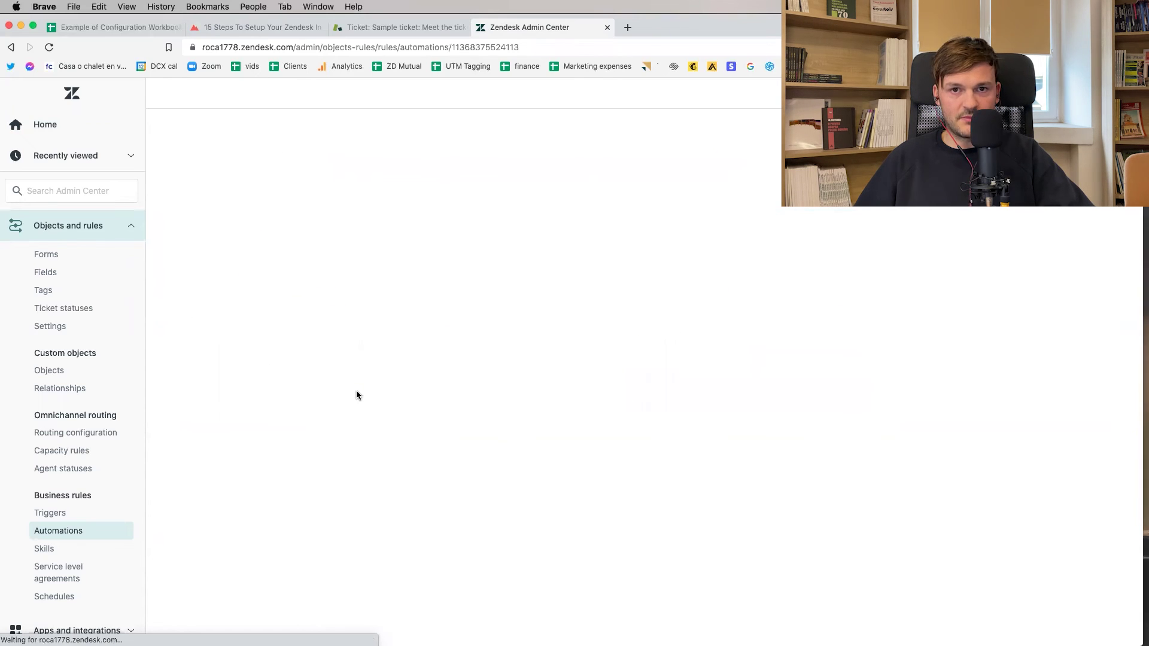
pyautogui.scroll(-1, 578, 416)
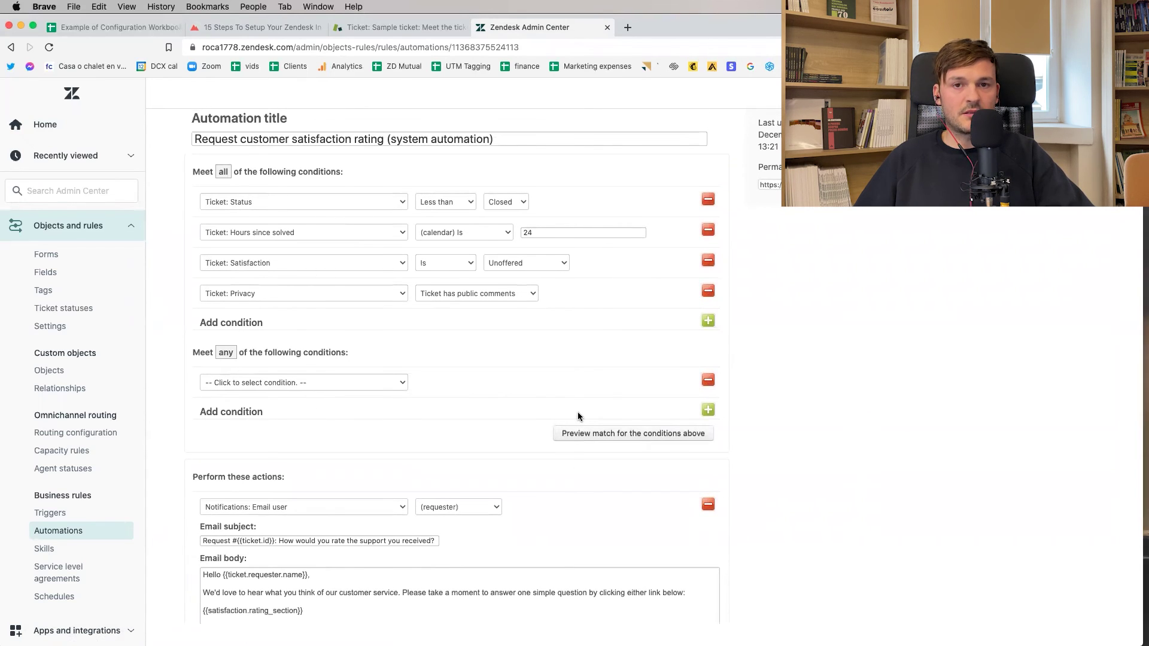
pyautogui.scroll(-5, 577, 411)
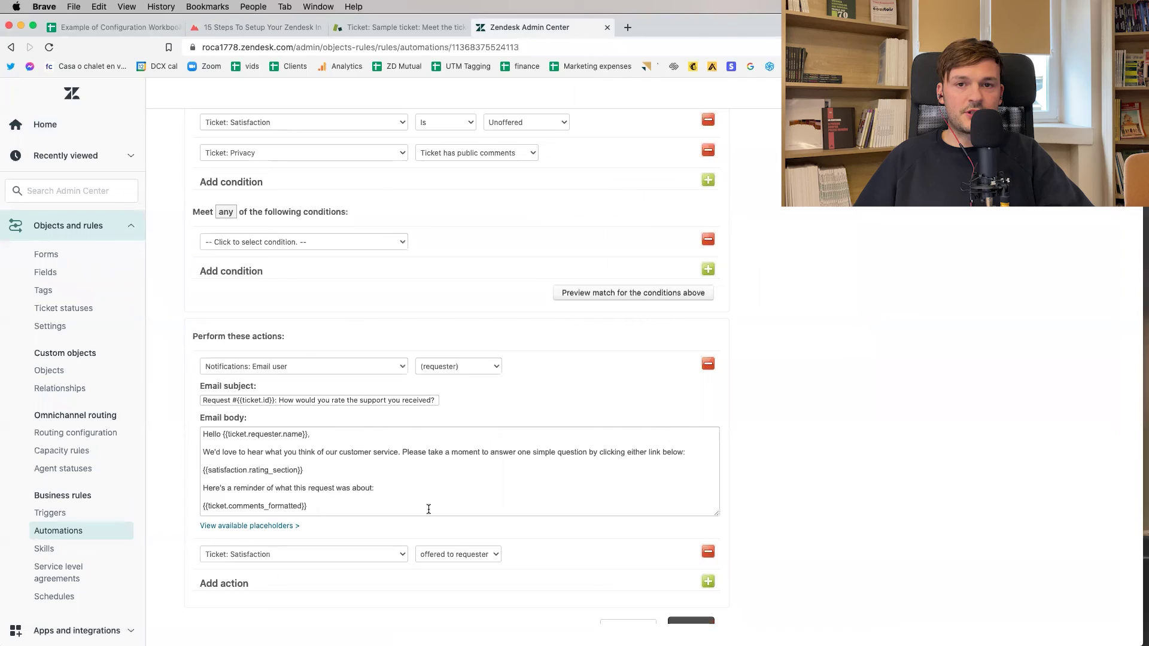
pyautogui.scroll(-2, 428, 509)
pyautogui.click(689, 592)
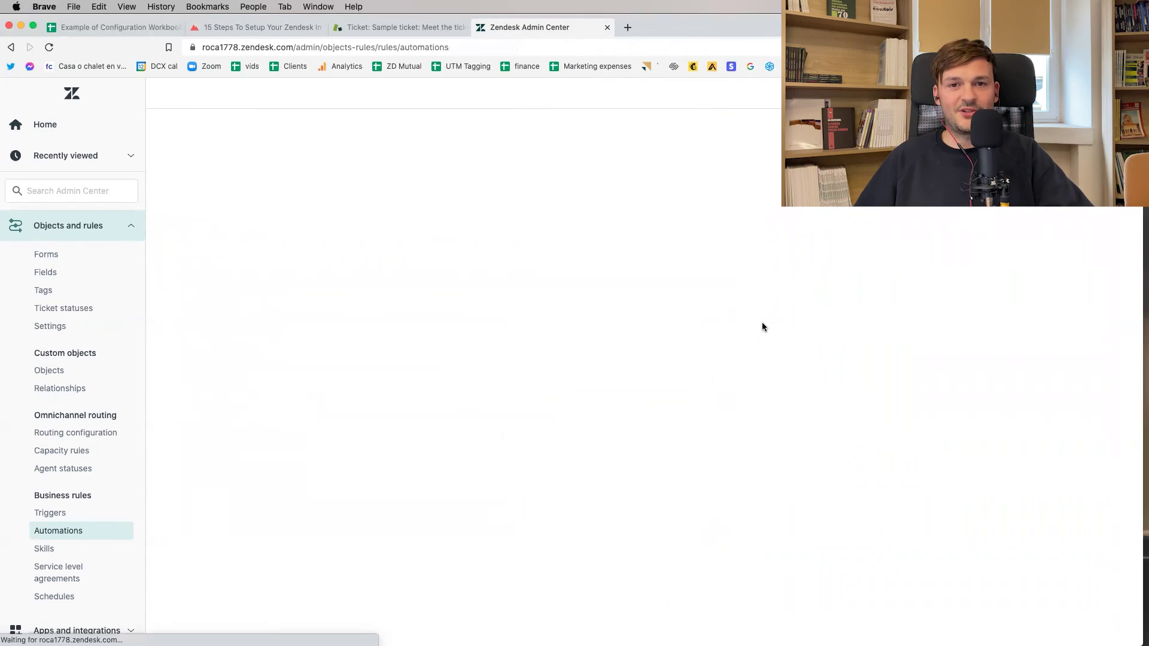